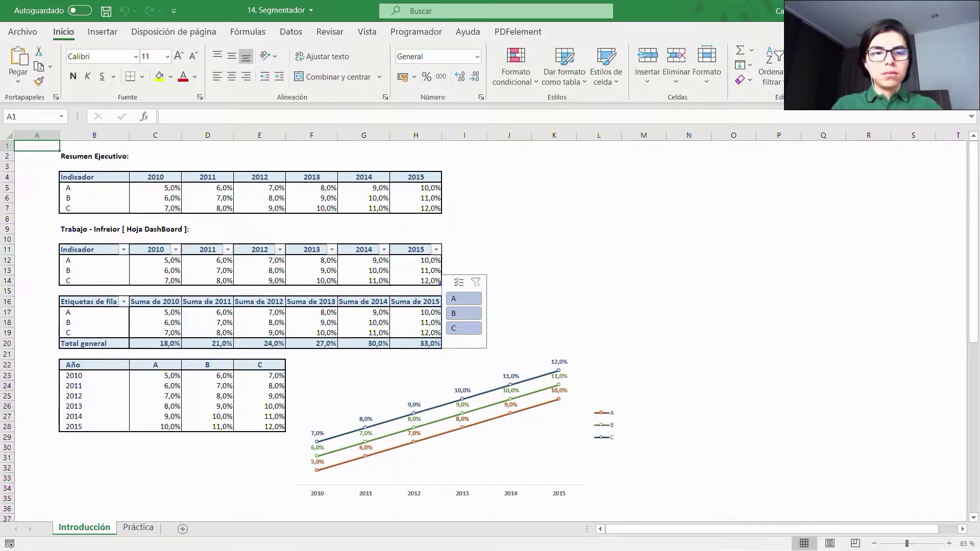
{"action": "mouse_move", "coordinate": [50, 163]}
{"action": "left_mouse_down"}
{"action": "mouse_move", "coordinate": [73, 196]}
{"action": "mouse_move", "coordinate": [446, 218]}
{"action": "left_mouse_up"}
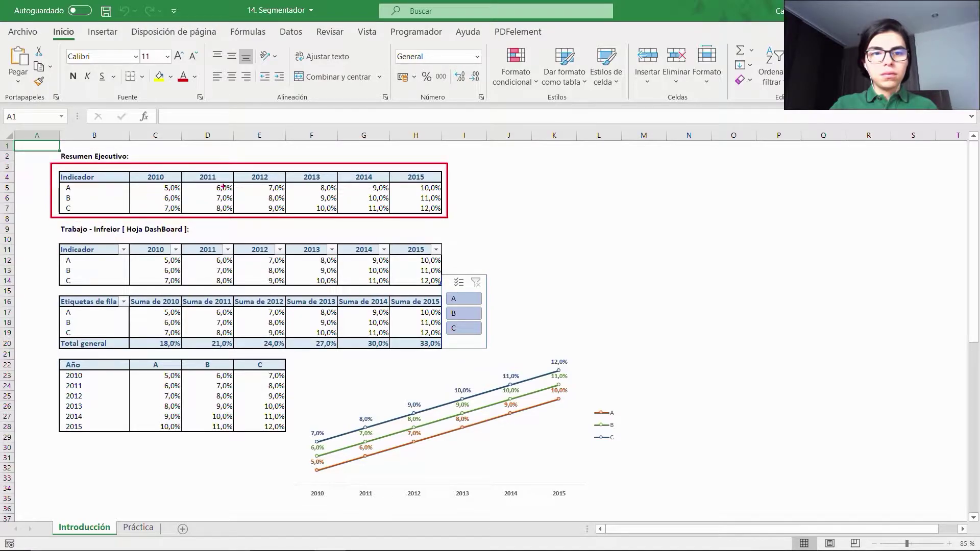
{"action": "left_click_drag", "start_coordinate": [47, 149], "coordinate": [142, 161]}
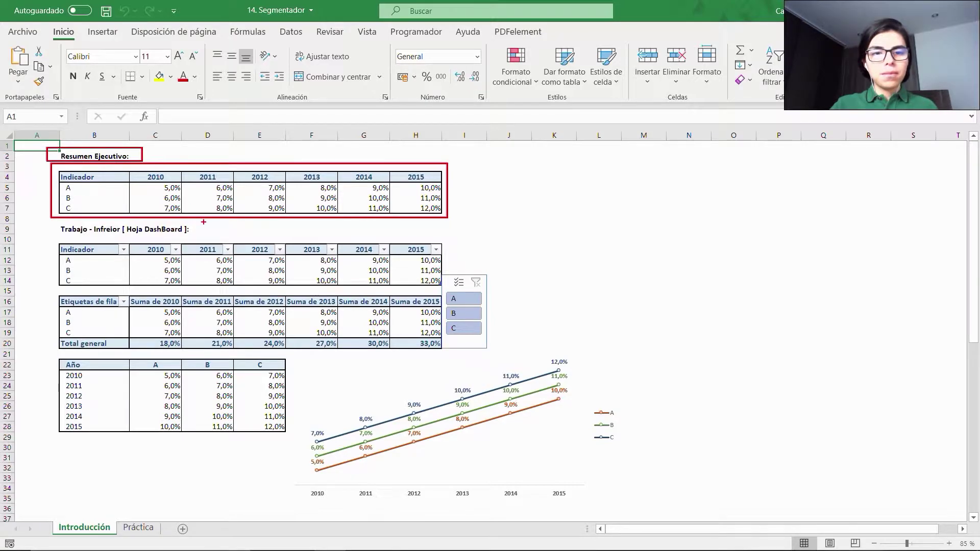
{"action": "mouse_move", "coordinate": [44, 241]}
{"action": "left_mouse_down"}
{"action": "mouse_move", "coordinate": [208, 258]}
{"action": "mouse_move", "coordinate": [453, 257]}
{"action": "left_mouse_up"}
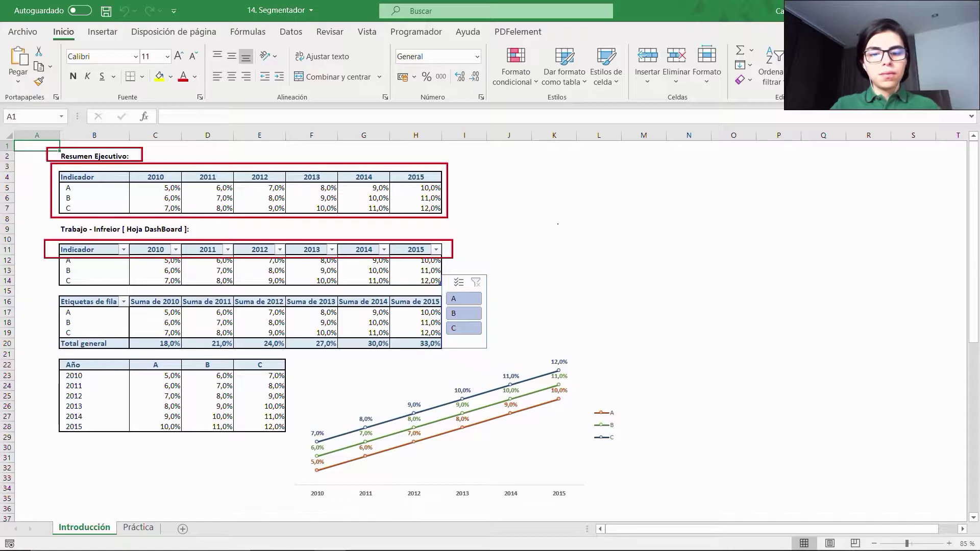
{"action": "left_click_drag", "start_coordinate": [561, 222], "coordinate": [561, 265]}
{"action": "type", "text": "f"}
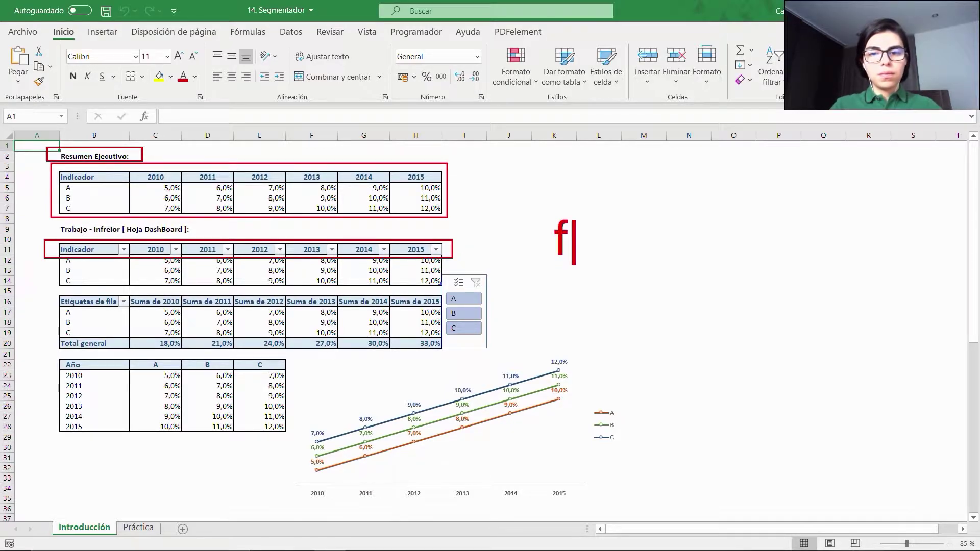
{"action": "type", "text": "ormato ta"}
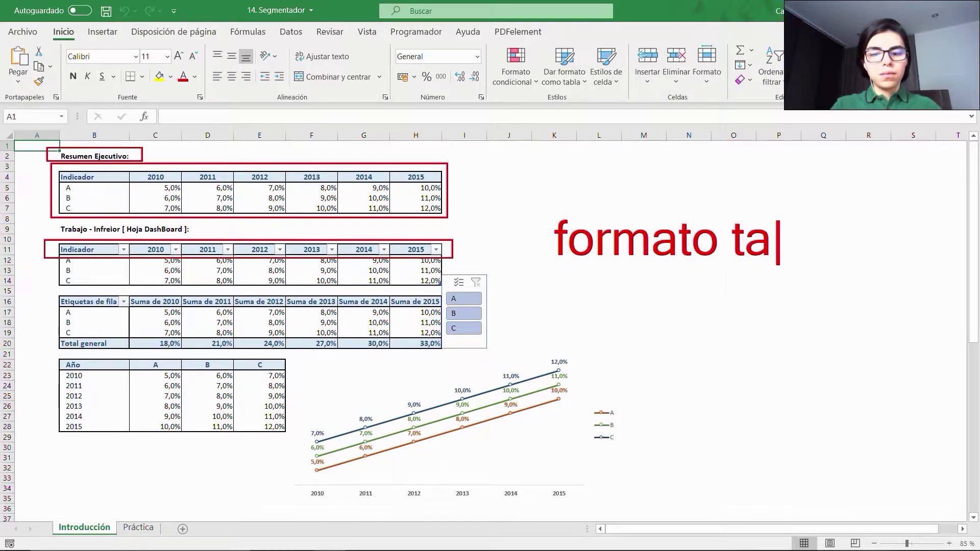
{"action": "type", "text": "bla"}
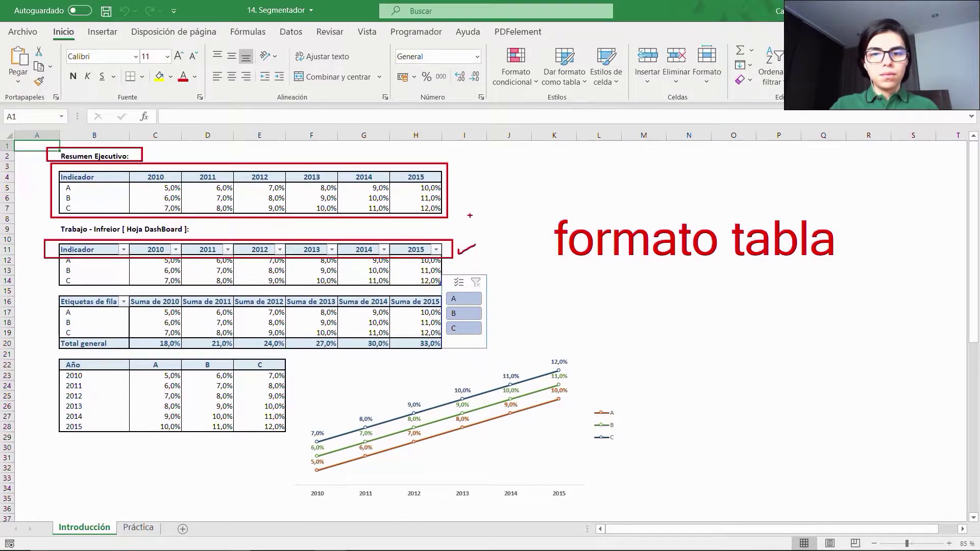
{"action": "left_click_drag", "start_coordinate": [470, 198], "coordinate": [472, 195]}
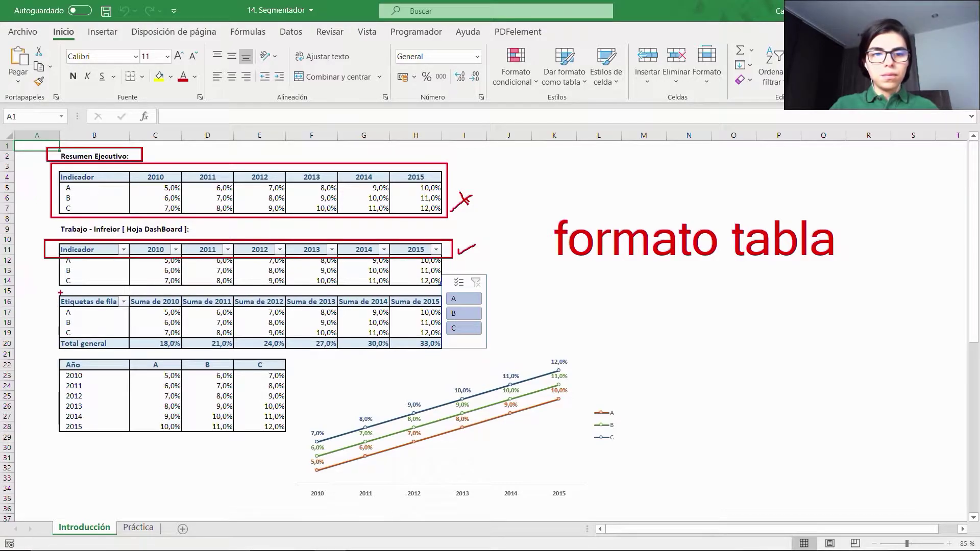
{"action": "left_click_drag", "start_coordinate": [62, 295], "coordinate": [442, 349]}
{"action": "left_click_drag", "start_coordinate": [438, 272], "coordinate": [497, 351]}
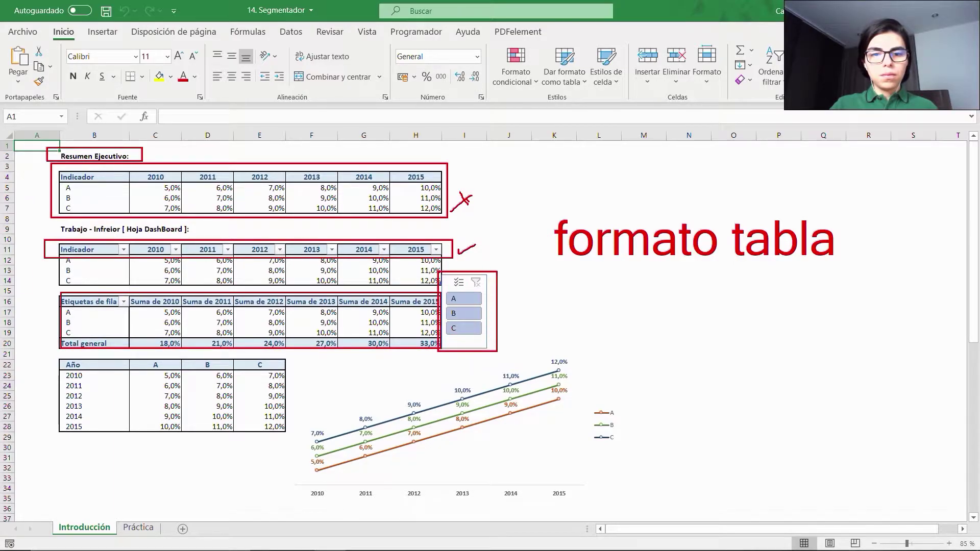
{"action": "mouse_move", "coordinate": [57, 356]}
{"action": "left_mouse_down"}
{"action": "mouse_move", "coordinate": [246, 436]}
{"action": "mouse_move", "coordinate": [289, 434]}
{"action": "left_mouse_up"}
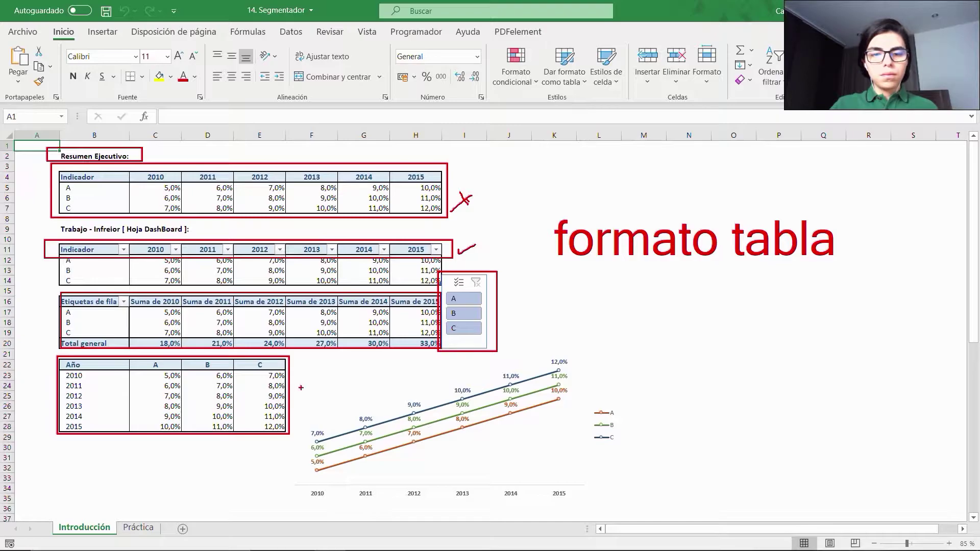
{"action": "left_click_drag", "start_coordinate": [309, 368], "coordinate": [631, 504]}
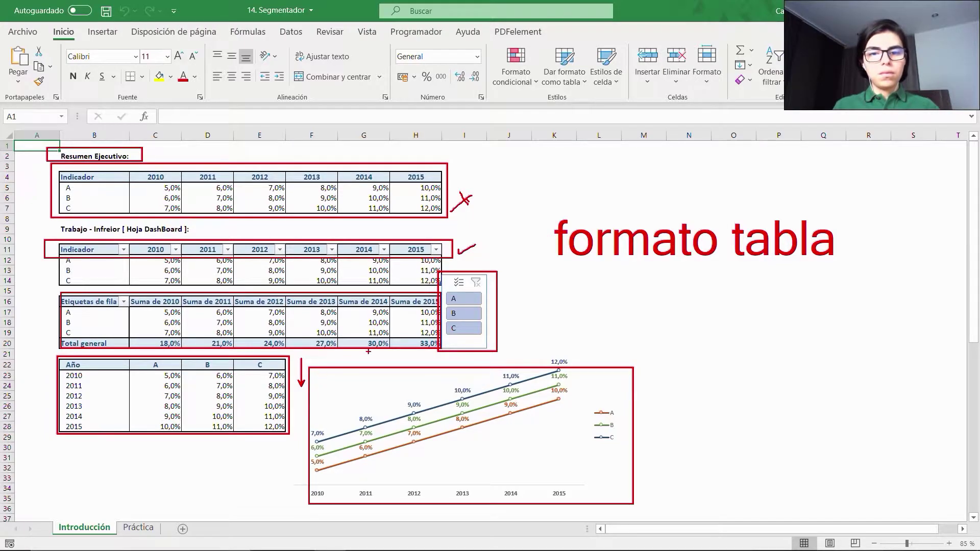
{"action": "key", "text": "Escape"}
- Filter the pivot table and its chart by indicator B and by indicator A with the slicer, and clear the filter
{"action": "left_click", "coordinate": [474, 314]}
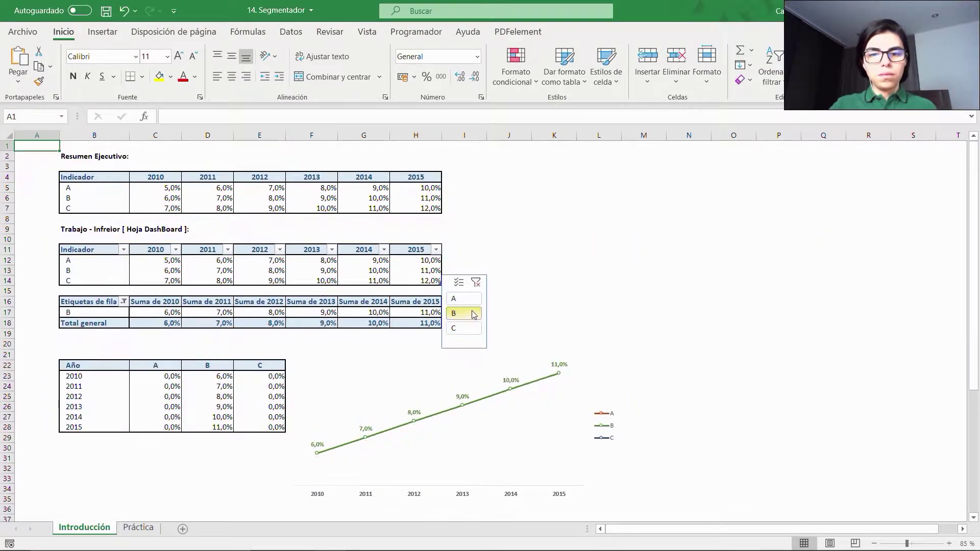
{"action": "left_click", "coordinate": [462, 299]}
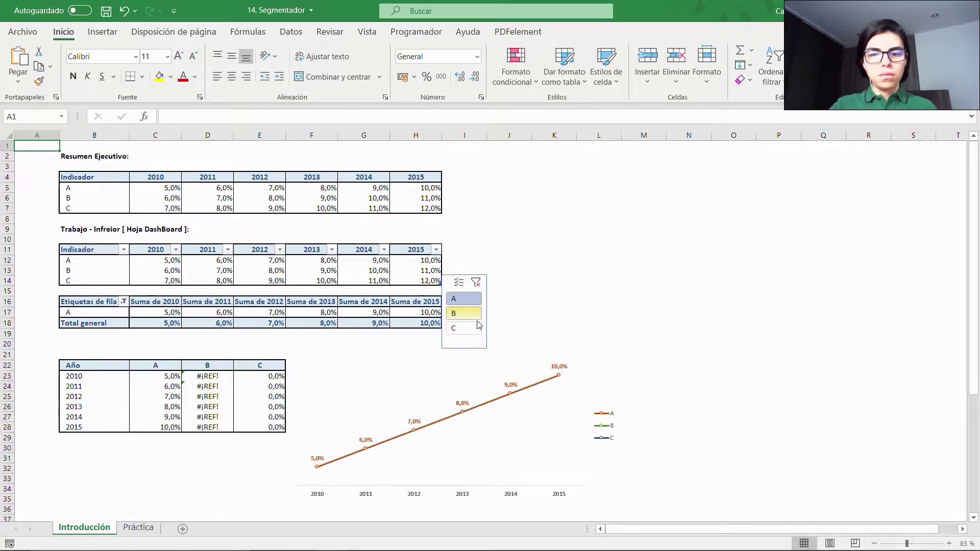
{"action": "left_click", "coordinate": [476, 283]}
- Filter the dashboard chart under Presentación - Superior by indicators A, B and C with its slicer, and clear the filter
{"action": "scroll", "coordinate": [476, 288], "scroll_direction": "down", "scroll_amount": 10}
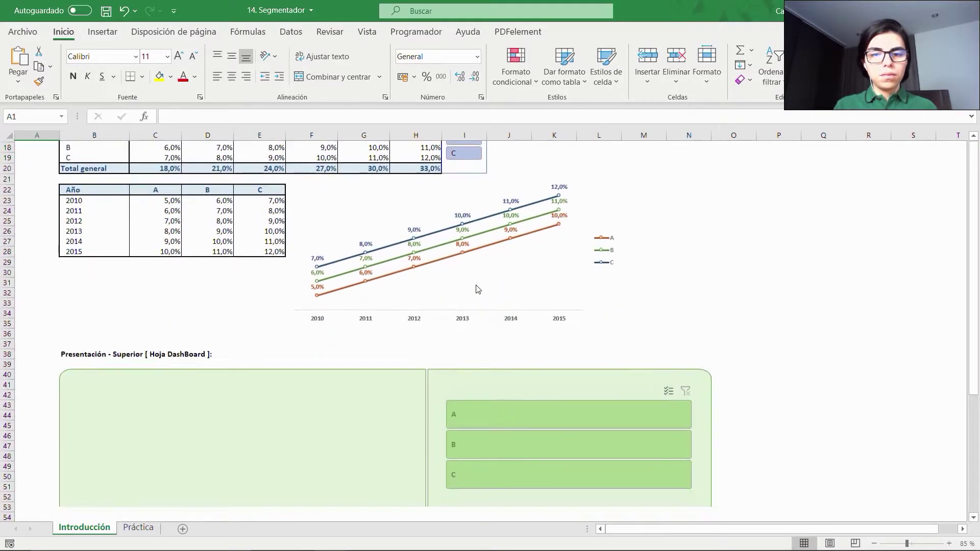
{"action": "scroll", "coordinate": [475, 286], "scroll_direction": "down", "scroll_amount": 1}
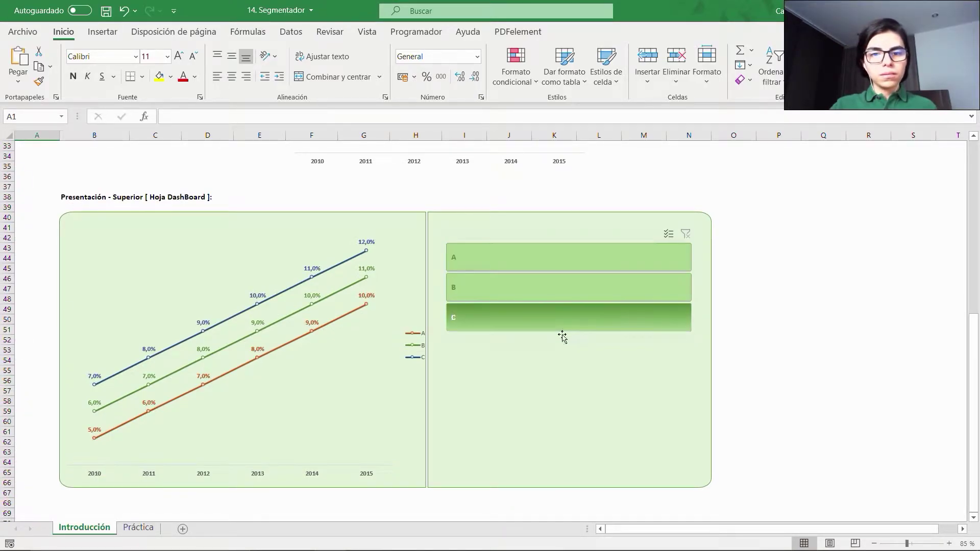
{"action": "left_click", "coordinate": [553, 257]}
{"action": "left_click", "coordinate": [547, 296]}
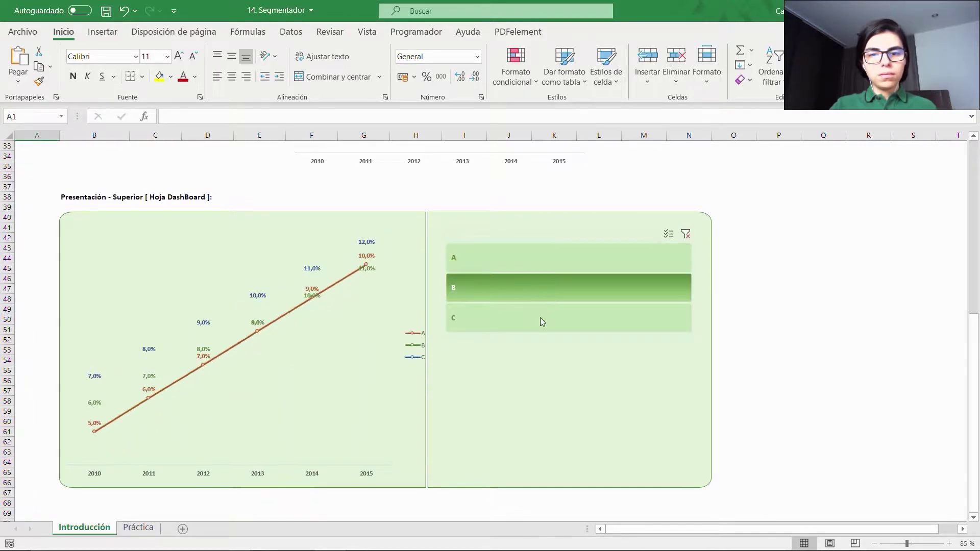
{"action": "left_click", "coordinate": [542, 318]}
{"action": "left_click", "coordinate": [669, 233]}
{"action": "left_click", "coordinate": [686, 233]}
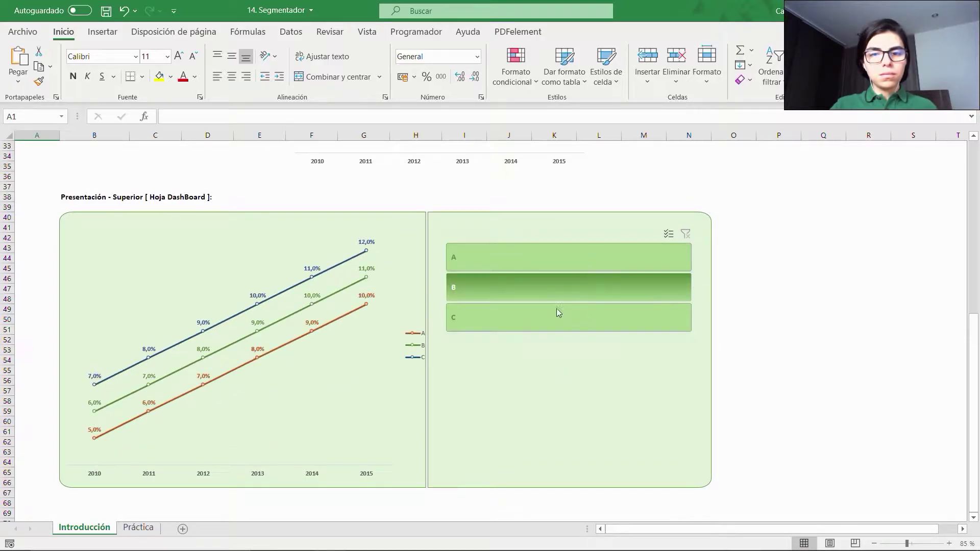
- Select the dashboard's line chart and the green background shape to examine how the presentation is composed
{"action": "left_click", "coordinate": [157, 251]}
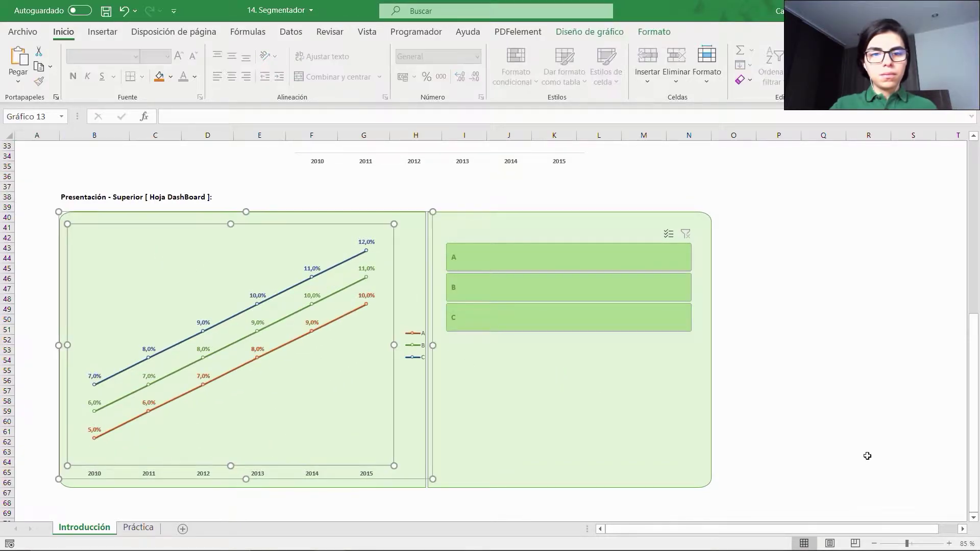
{"action": "left_click", "coordinate": [577, 413]}
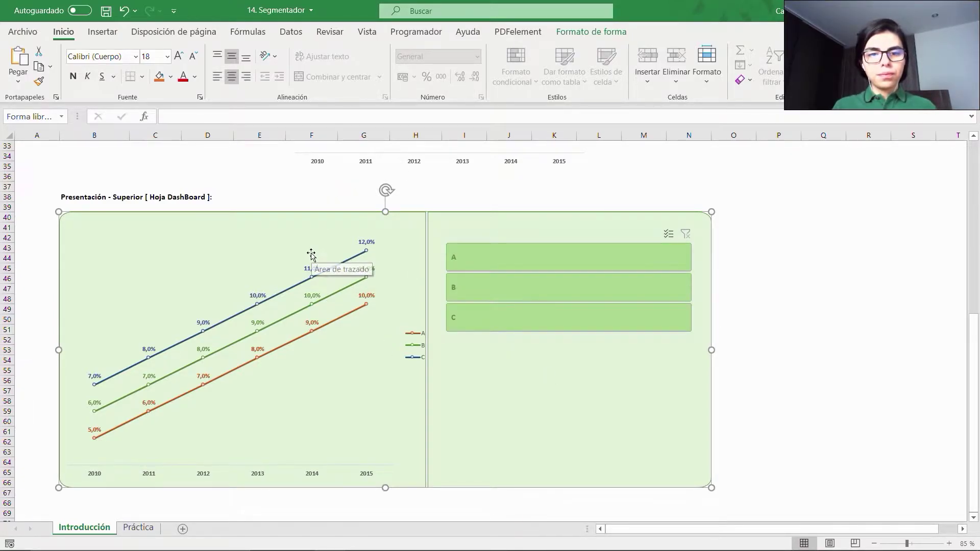
{"action": "scroll", "coordinate": [312, 255], "scroll_direction": "up", "scroll_amount": 10}
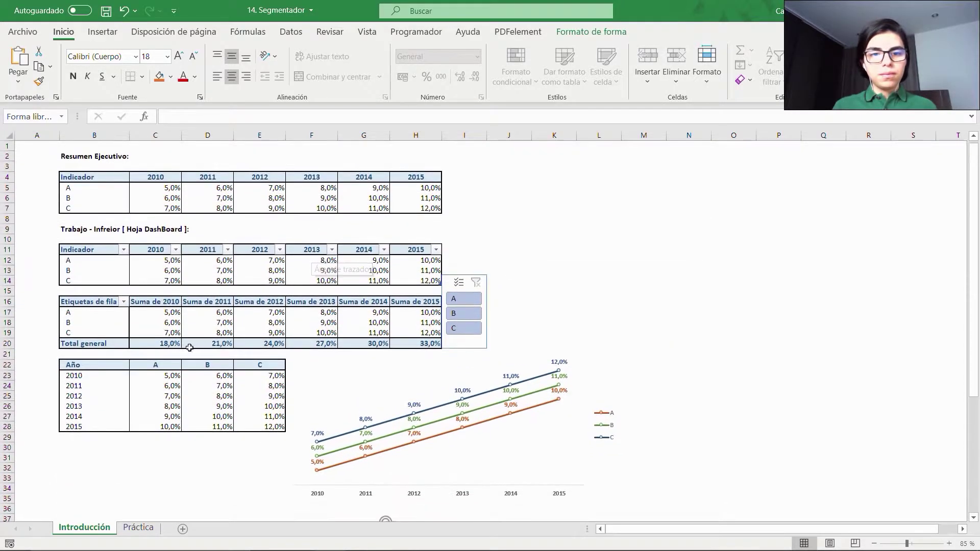
{"action": "left_click", "coordinate": [144, 287]}
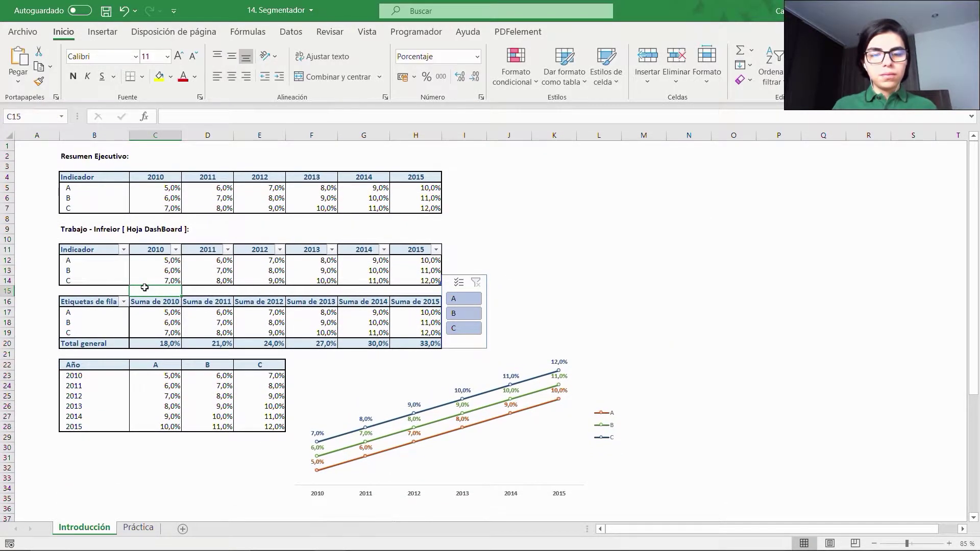
{"action": "key", "text": "Right"}
{"action": "key", "text": "Right"}
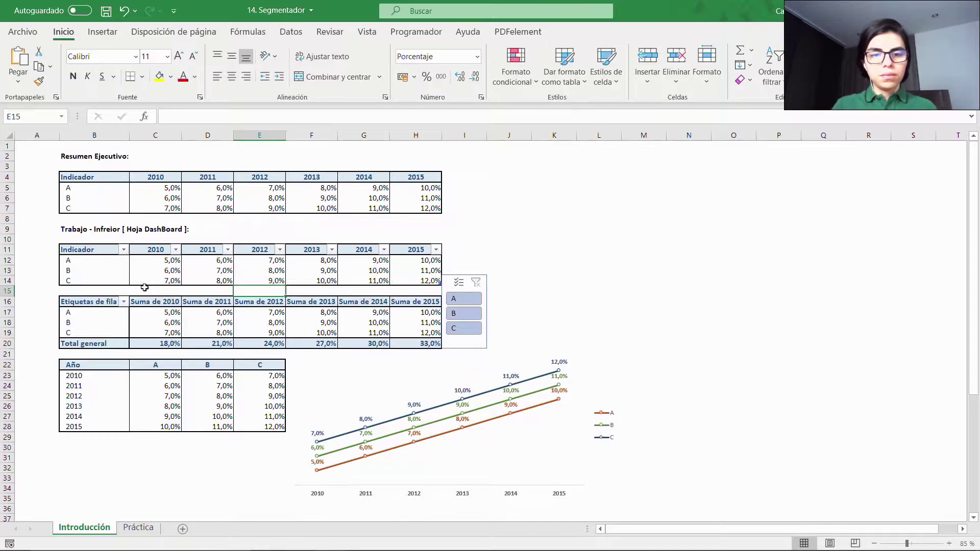
{"action": "key", "text": "Up"}
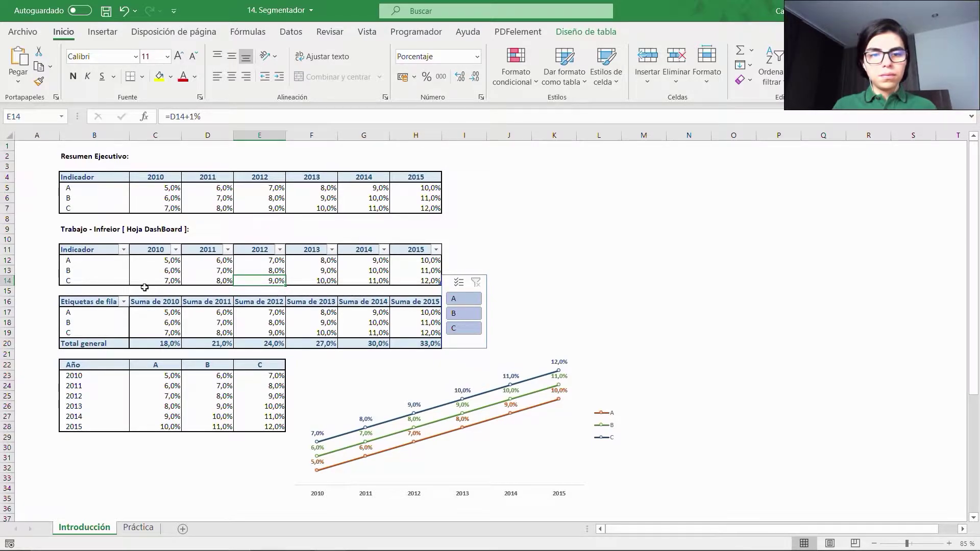
{"action": "key", "text": "Right"}
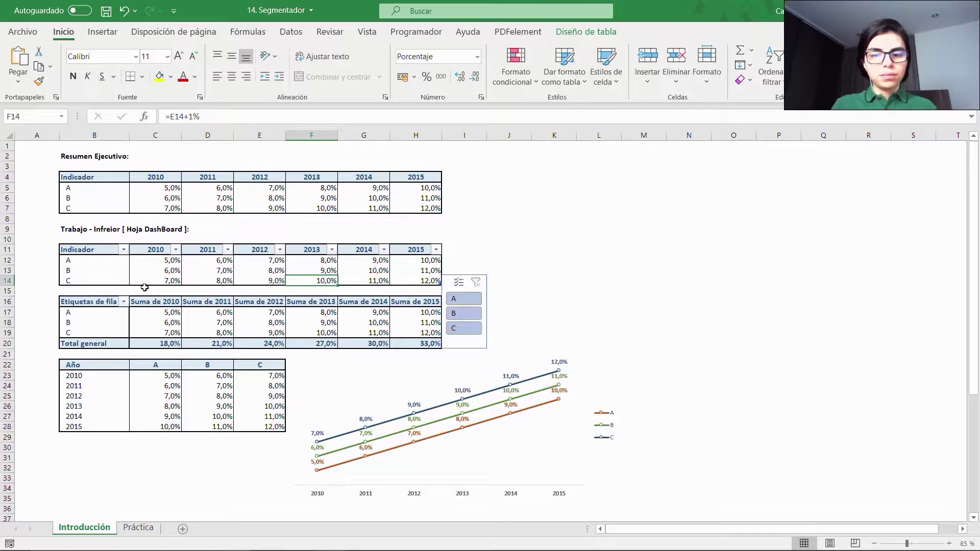
{"action": "type", "text": "="}
{"action": "key", "text": "Left"}
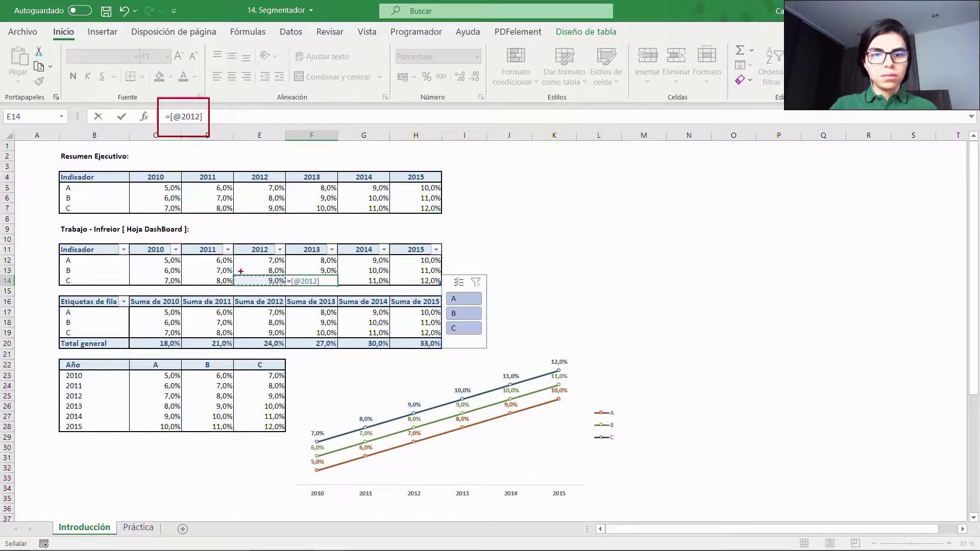
{"action": "left_click_drag", "start_coordinate": [240, 271], "coordinate": [287, 292]}
{"action": "mouse_move", "coordinate": [50, 129]}
{"action": "left_mouse_down"}
{"action": "mouse_move", "coordinate": [220, 266]}
{"action": "mouse_move", "coordinate": [276, 295]}
{"action": "mouse_move", "coordinate": [289, 291]}
{"action": "left_mouse_up"}
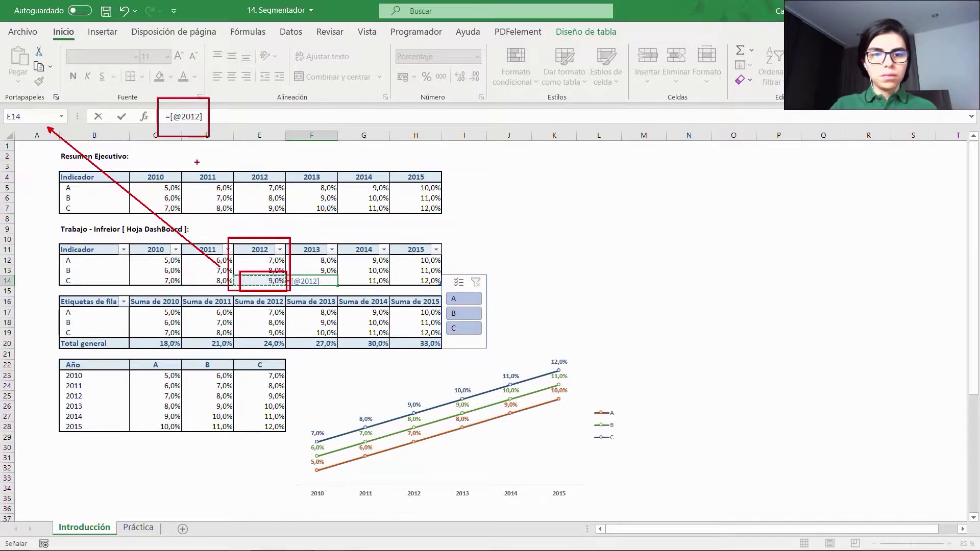
{"action": "key", "text": "Escape"}
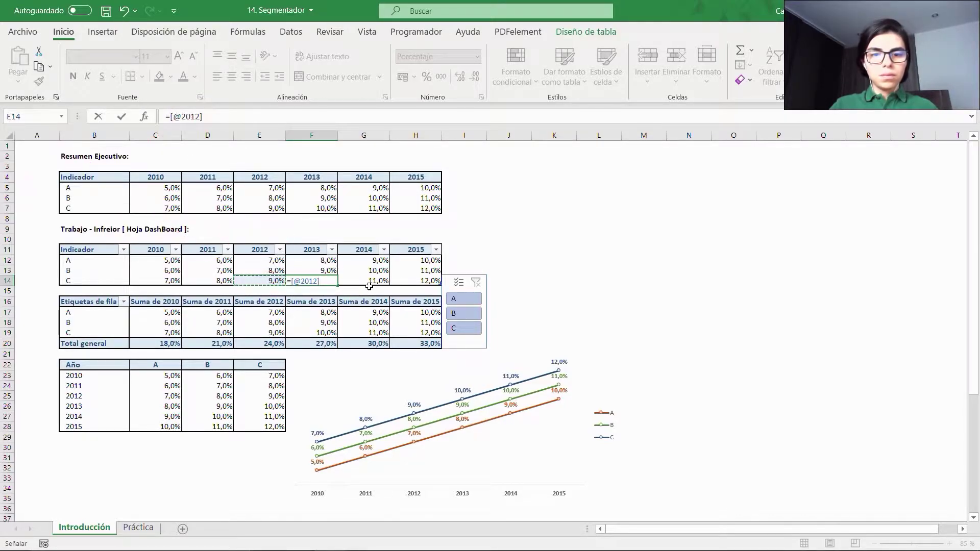
{"action": "type", "text": "*2"}
{"action": "key", "text": "Return"}
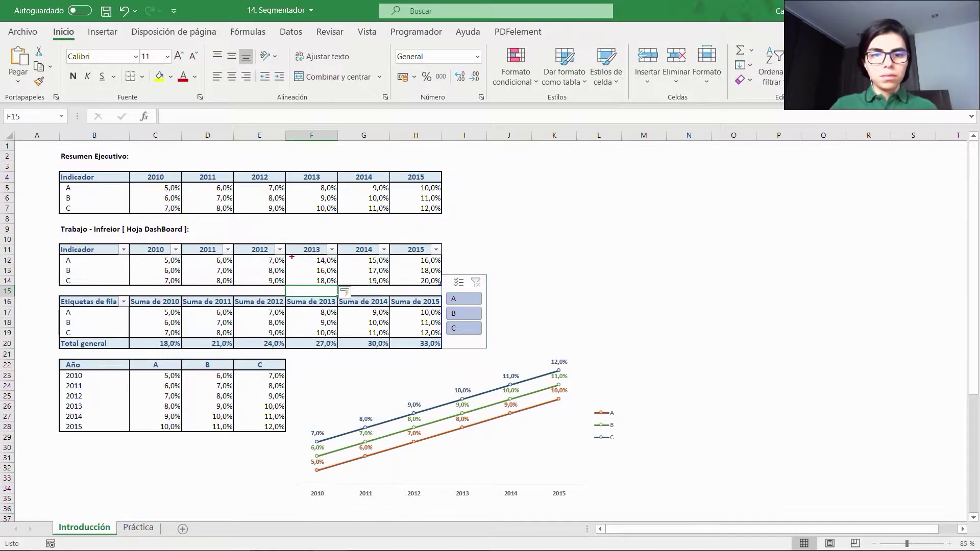
{"action": "left_click_drag", "start_coordinate": [285, 254], "coordinate": [337, 286]}
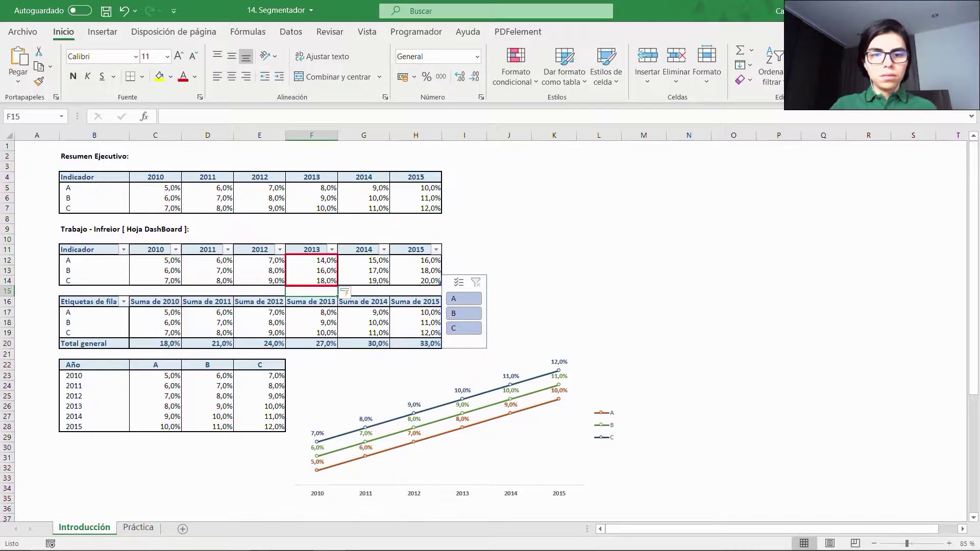
{"action": "mouse_move", "coordinate": [233, 254]}
{"action": "left_mouse_down"}
{"action": "mouse_move", "coordinate": [290, 276]}
{"action": "mouse_move", "coordinate": [284, 288]}
{"action": "left_mouse_up"}
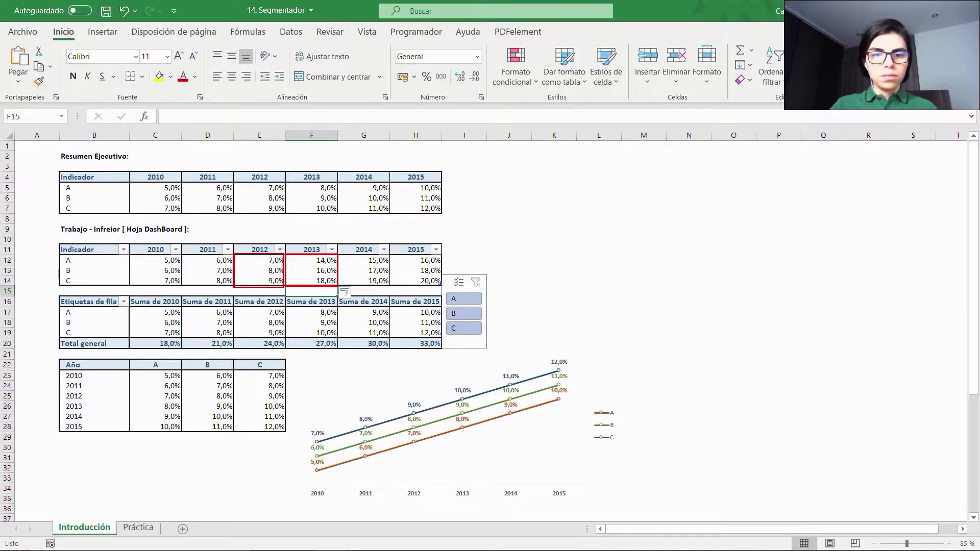
{"action": "left_click_drag", "start_coordinate": [345, 233], "coordinate": [442, 292]}
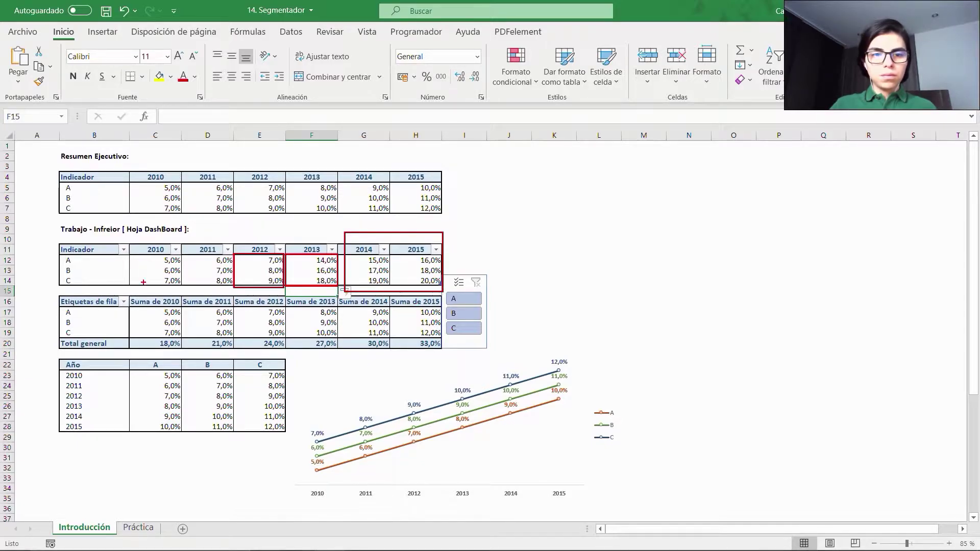
{"action": "left_click_drag", "start_coordinate": [216, 289], "coordinate": [155, 288]}
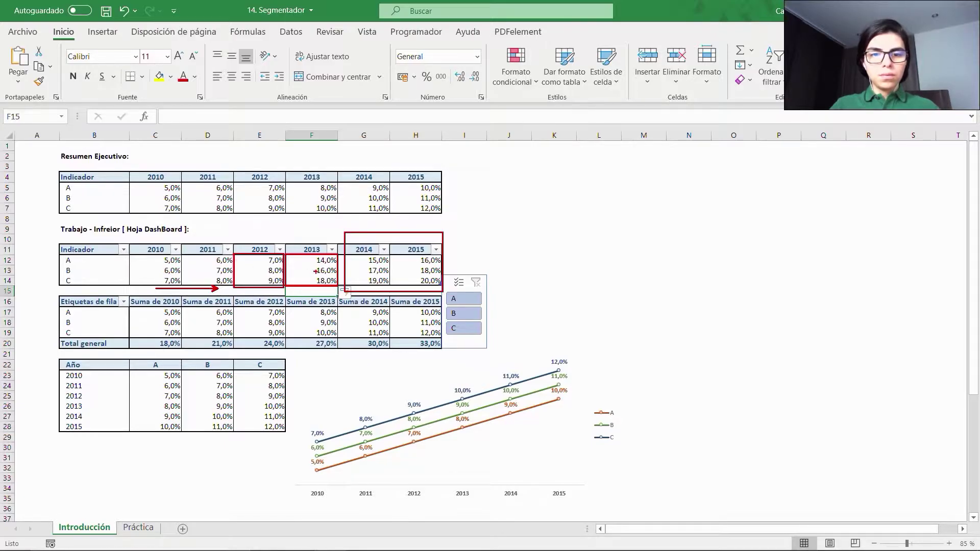
{"action": "key", "text": "Escape"}
- Examine the cell contents behind indicator A's 2012, 2011 and 2010 values in the working table
{"action": "left_click", "coordinate": [280, 262]}
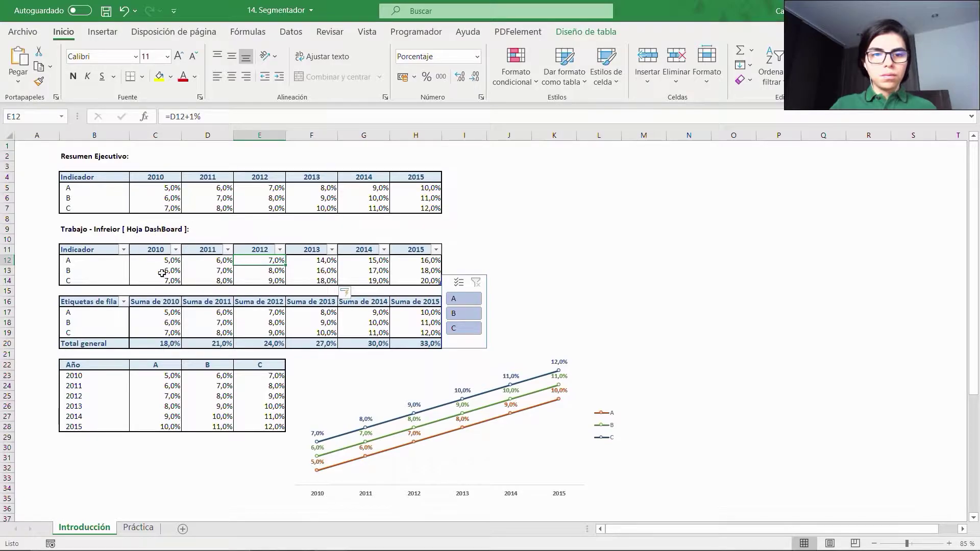
{"action": "left_click", "coordinate": [201, 259]}
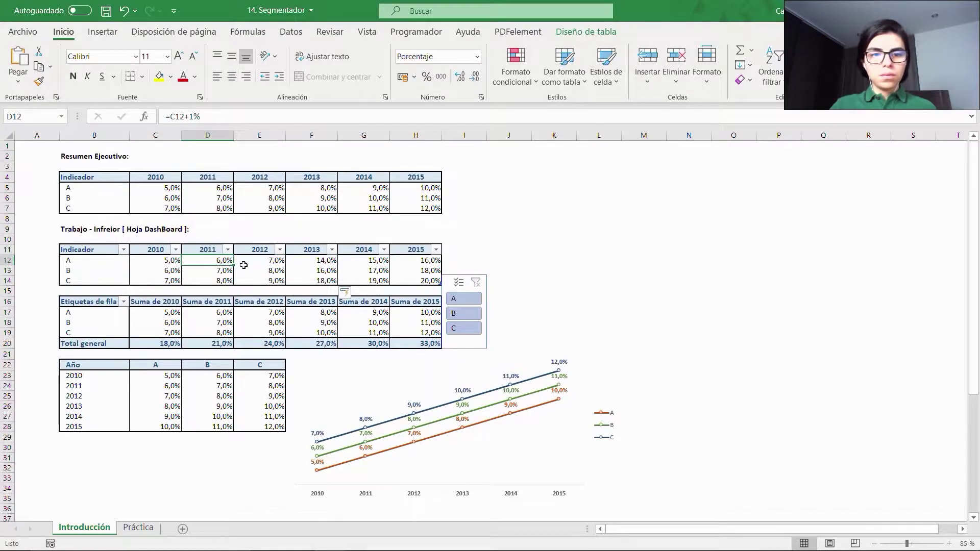
{"action": "left_click", "coordinate": [169, 263]}
{"action": "type", "text": "5%"}
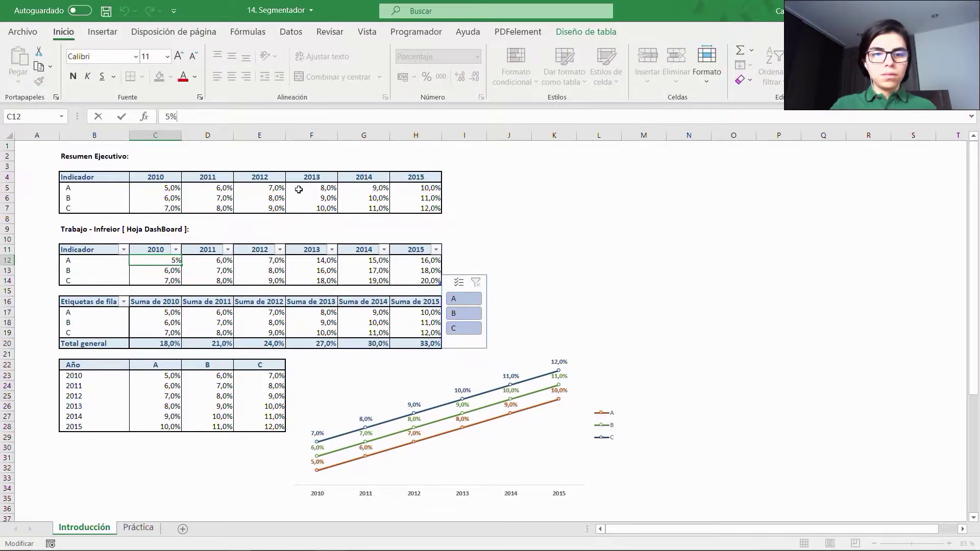
{"action": "key", "text": "Escape"}
- Try linking indicator A's 2010 value in cell C12 to the summary table with the formula =C5, and undo it
{"action": "type", "text": "="}
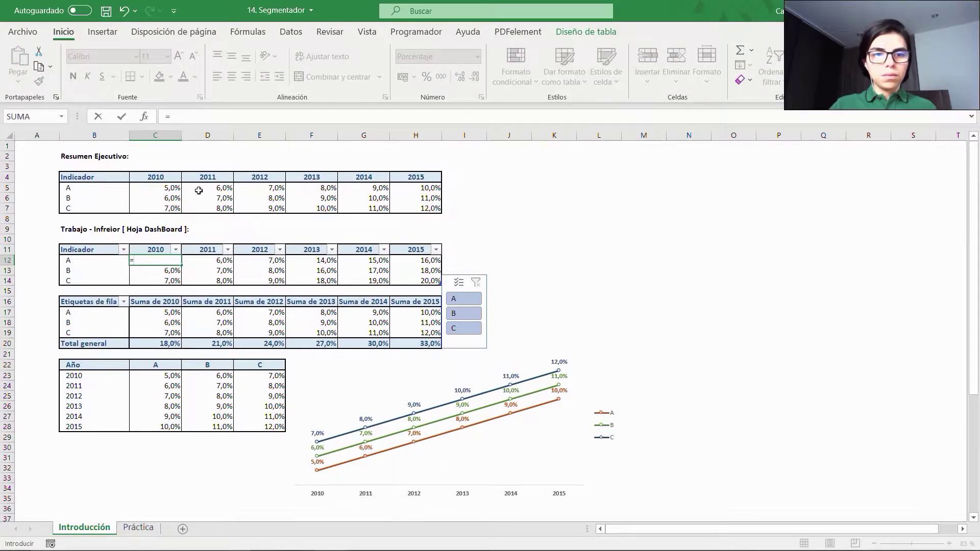
{"action": "left_click", "coordinate": [173, 190]}
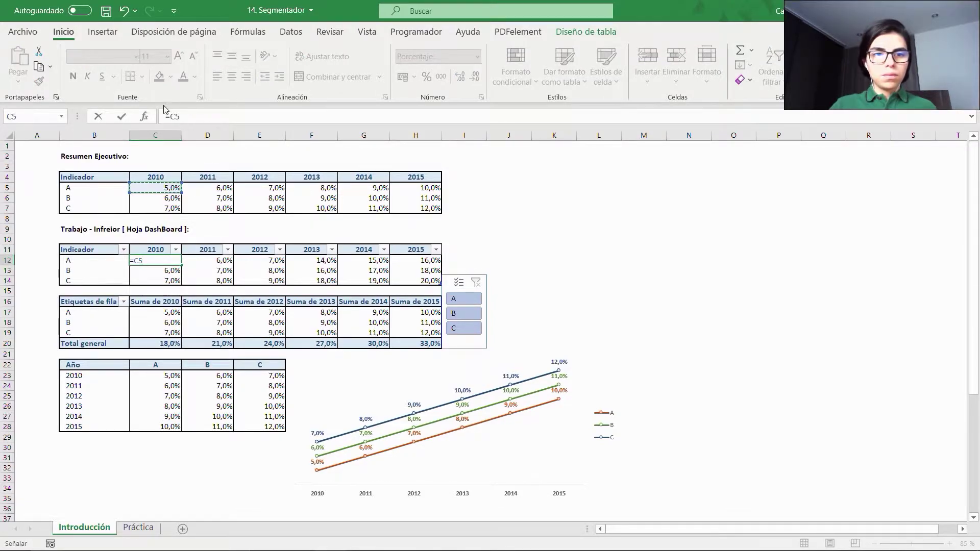
{"action": "key", "text": "Return"}
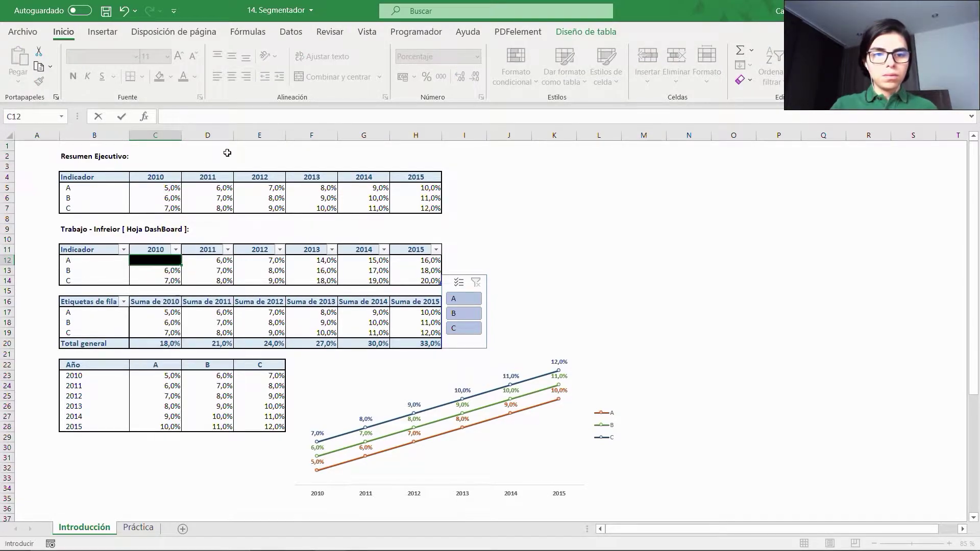
{"action": "key", "text": "ctrl+z"}
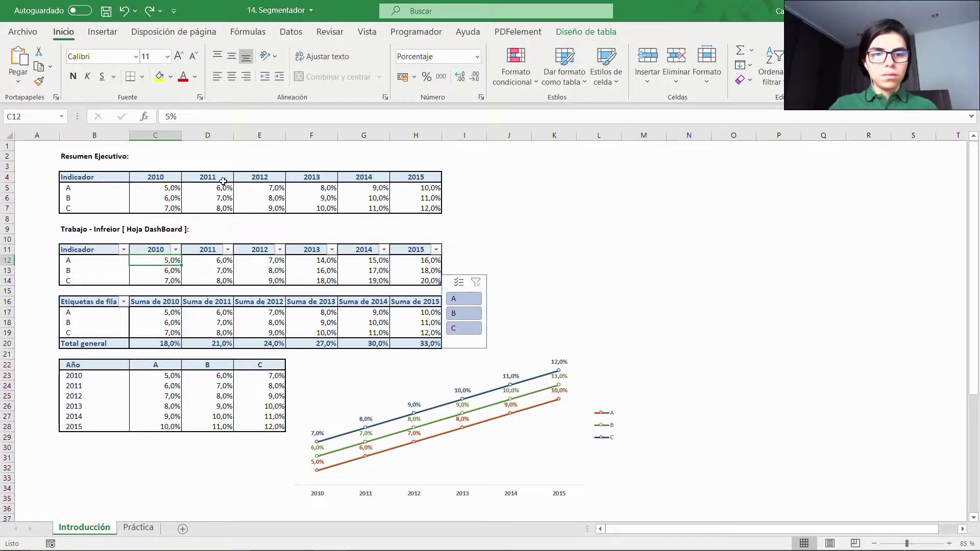
- Copy the Resumen Ejecutivo table B4:H7 and paste only its values starting at cell J4
{"action": "left_click", "coordinate": [102, 250]}
{"action": "key", "text": "ctrl+shift+Right"}
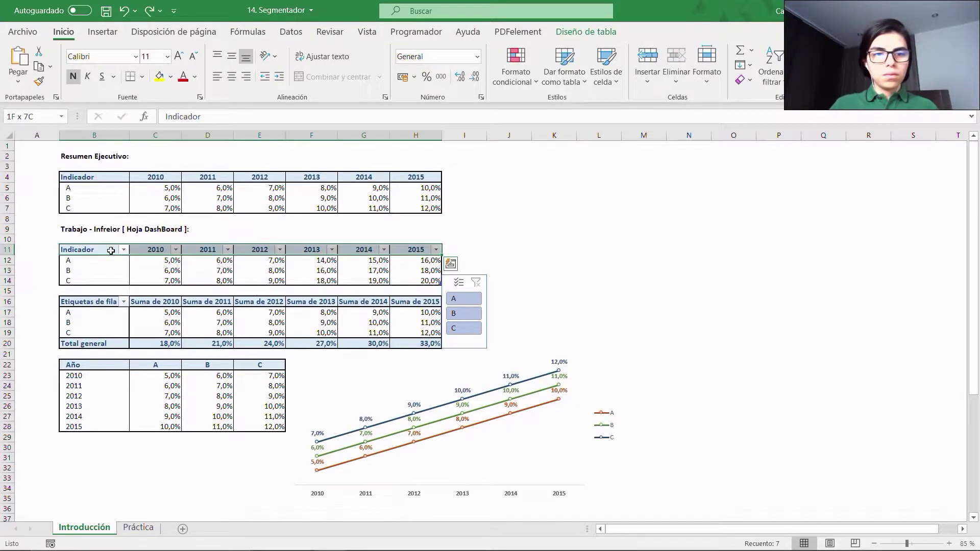
{"action": "left_click", "coordinate": [102, 177]}
{"action": "key", "text": "ctrl+shift+Right"}
{"action": "key", "text": "ctrl+shift+Down"}
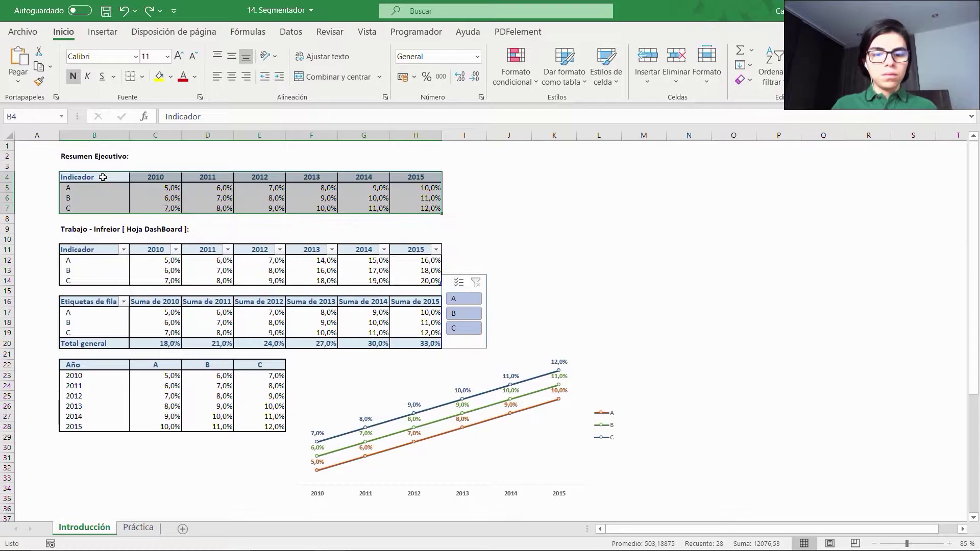
{"action": "key", "text": "ctrl+c"}
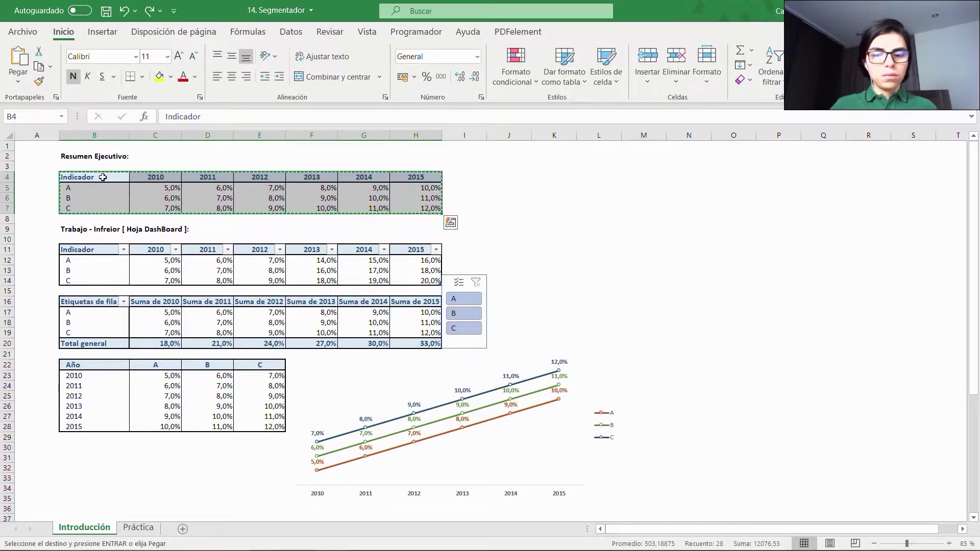
{"action": "left_click", "coordinate": [103, 177]}
{"action": "key", "text": "ctrl+Right"}
{"action": "key", "text": "Right"}
{"action": "key", "text": "Right"}
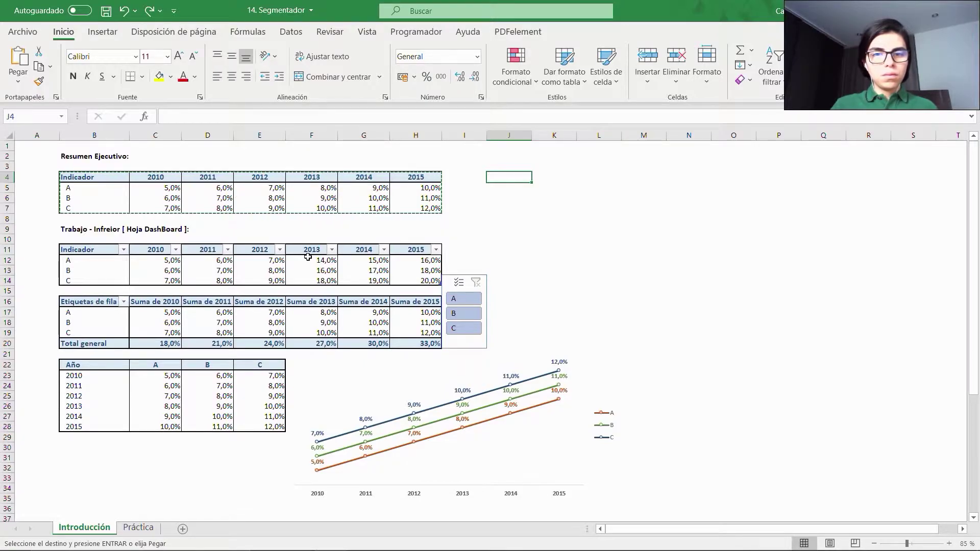
{"action": "right_click", "coordinate": [510, 174]}
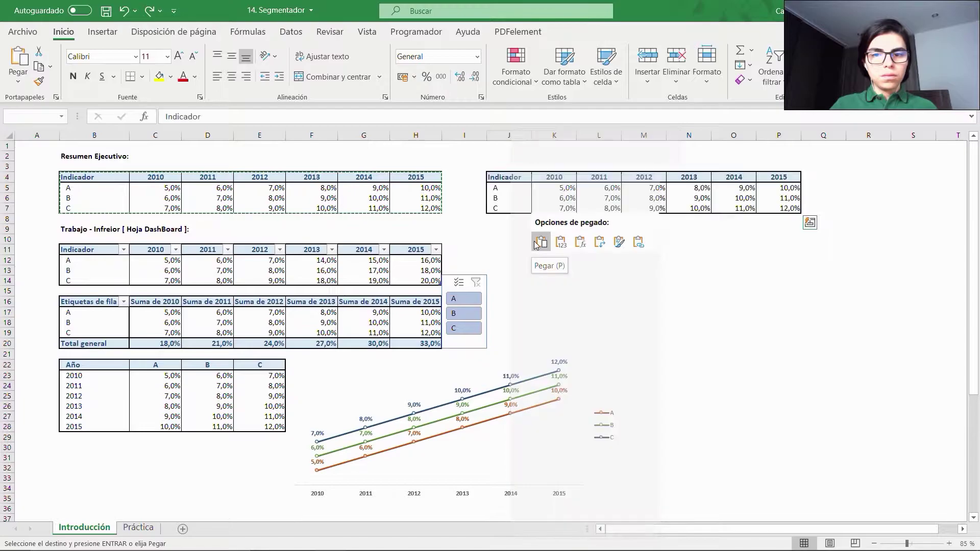
{"action": "left_click", "coordinate": [560, 243]}
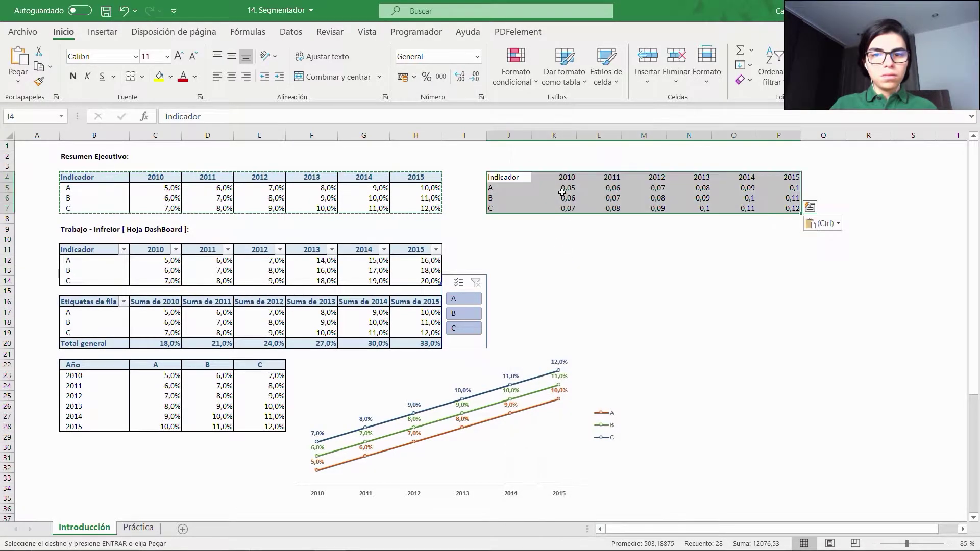
- Examine the contents of indicator A's pasted cells in row 5 to check whether they hold plain values or formulas
{"action": "left_click", "coordinate": [575, 188]}
{"action": "key", "text": "Right"}
{"action": "key", "text": "Right"}
{"action": "key", "text": "Right"}
{"action": "key", "text": "Right"}
{"action": "key", "text": "Right"}
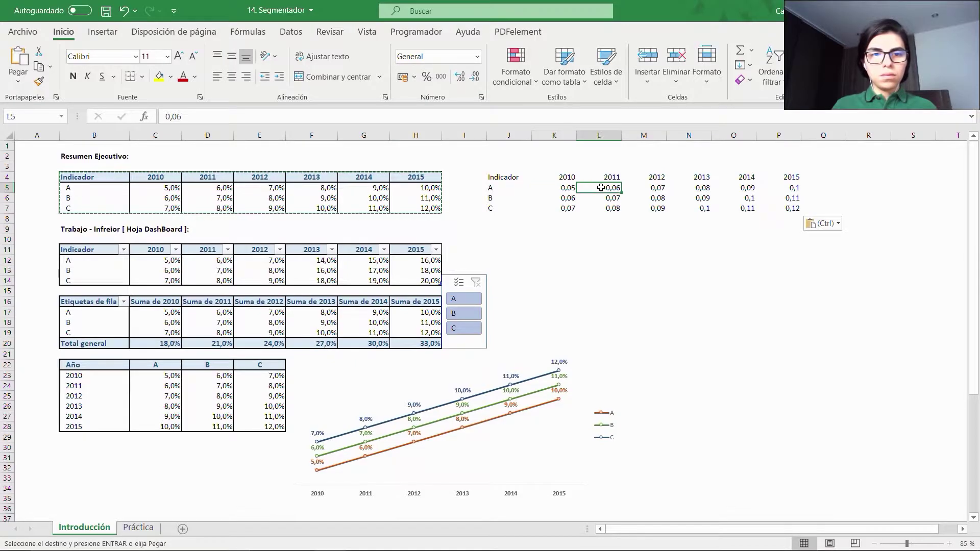
{"action": "key", "text": "Left"}
{"action": "key", "text": "Left"}
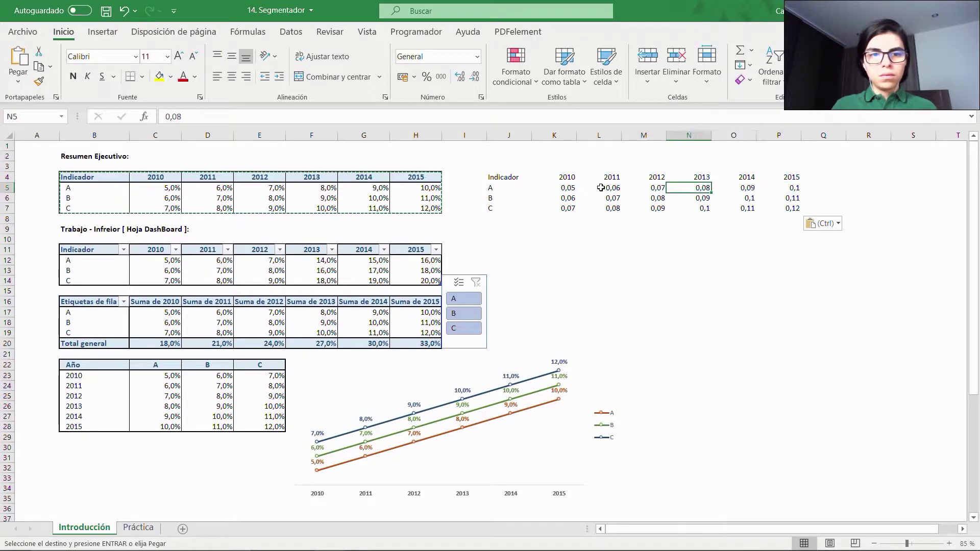
{"action": "key", "text": "Escape"}
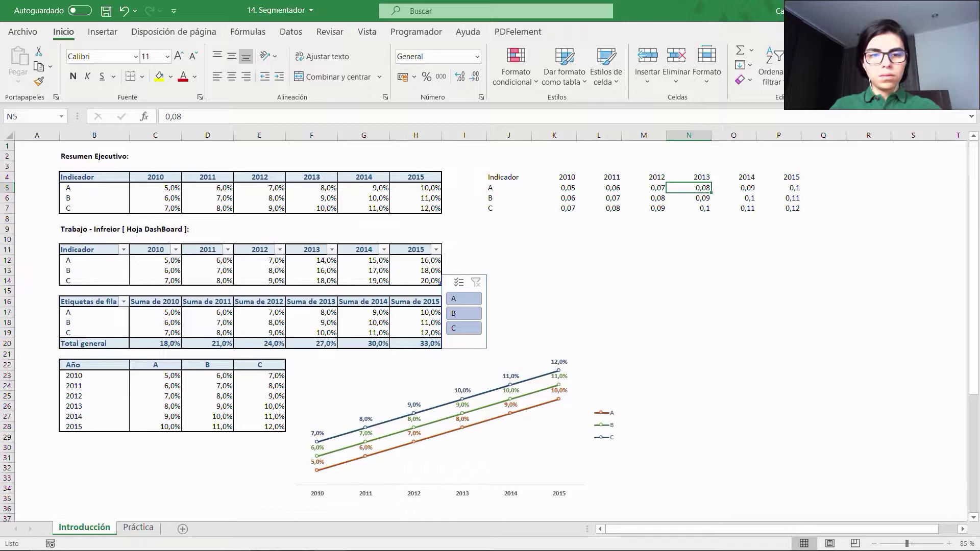
{"action": "left_click_drag", "start_coordinate": [159, 109], "coordinate": [217, 126]}
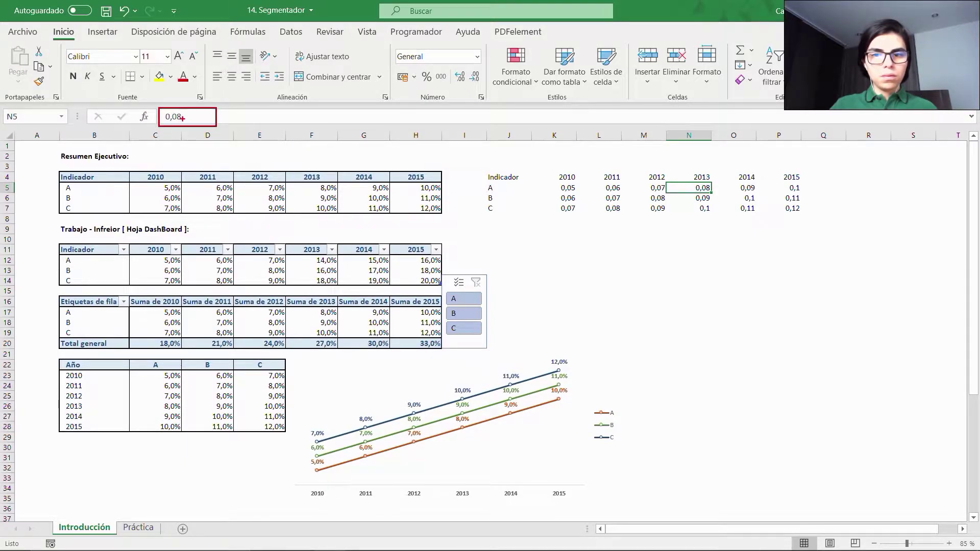
{"action": "key", "text": "Escape"}
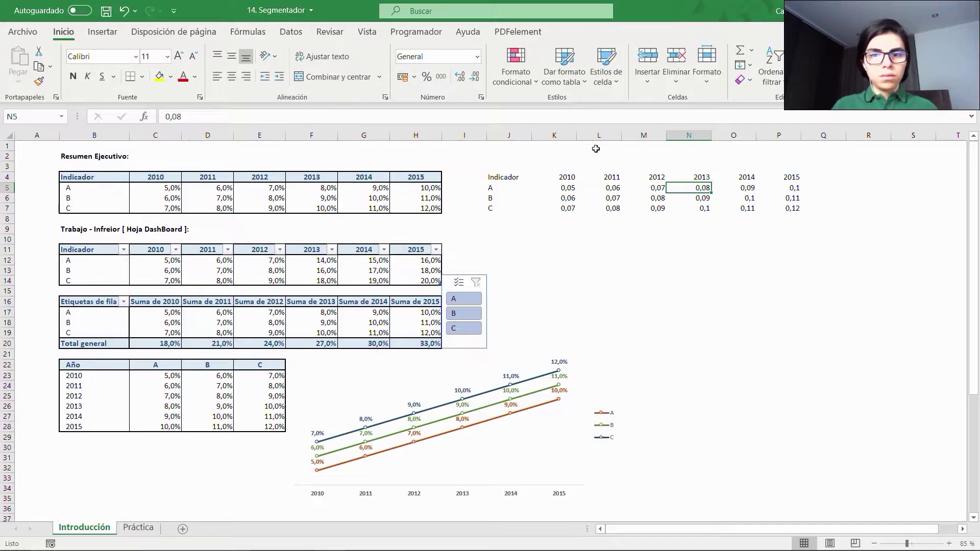
- Copy the formatting of the Resumen Ejecutivo table B4:H7 onto the pasted values in J4:P7 with the Format Painter
{"action": "key", "text": "Left"}
{"action": "key", "text": "Left"}
{"action": "key", "text": "Left"}
{"action": "key", "text": "Left"}
{"action": "key", "text": "Left"}
{"action": "key", "text": "Left"}
{"action": "key", "text": "Up"}
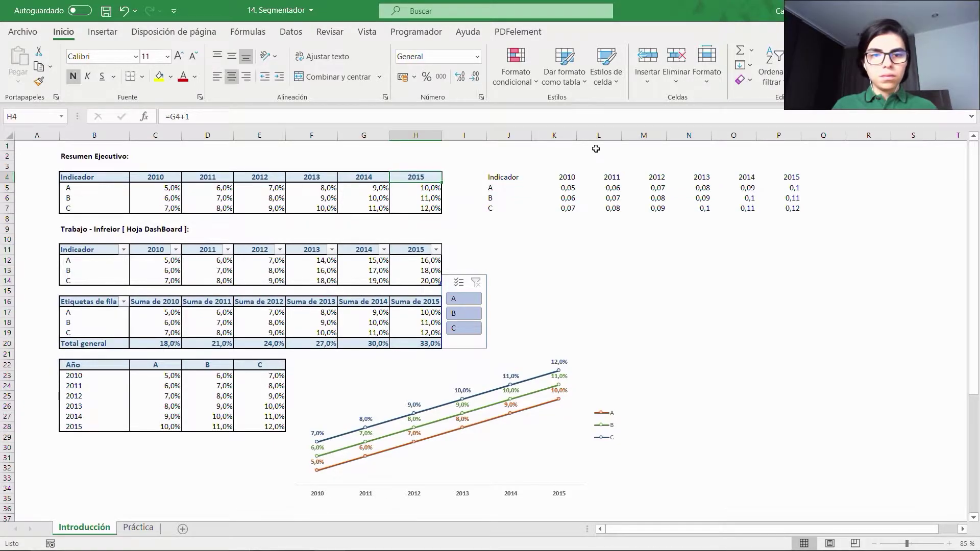
{"action": "key", "text": "ctrl+shift+Left"}
{"action": "key", "text": "ctrl+shift+Down"}
{"action": "key", "text": "alt"}
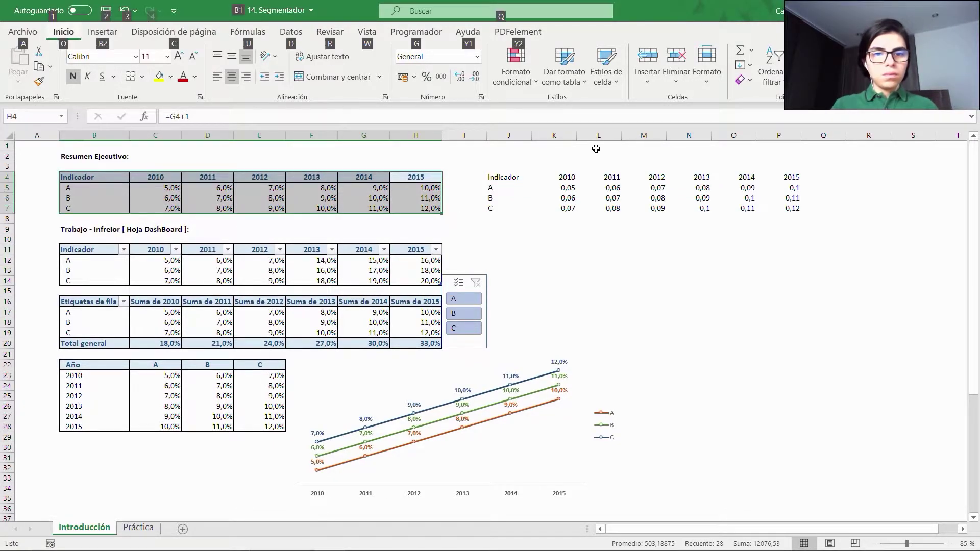
{"action": "key", "text": "Escape"}
{"action": "key", "text": "alt+h"}
{"action": "key", "text": "f"}
{"action": "key", "text": "p"}
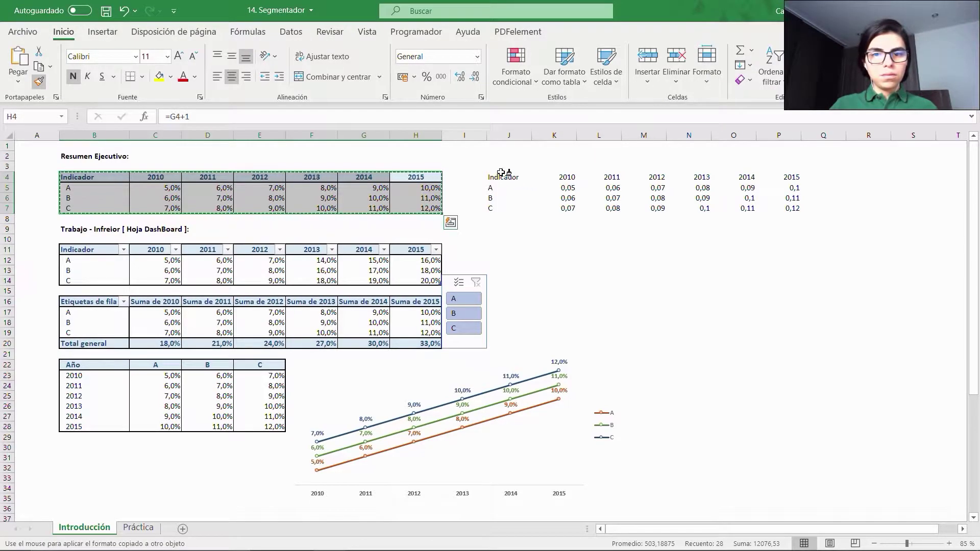
{"action": "left_click_drag", "start_coordinate": [508, 179], "coordinate": [781, 209]}
{"action": "left_click", "coordinate": [634, 182]}
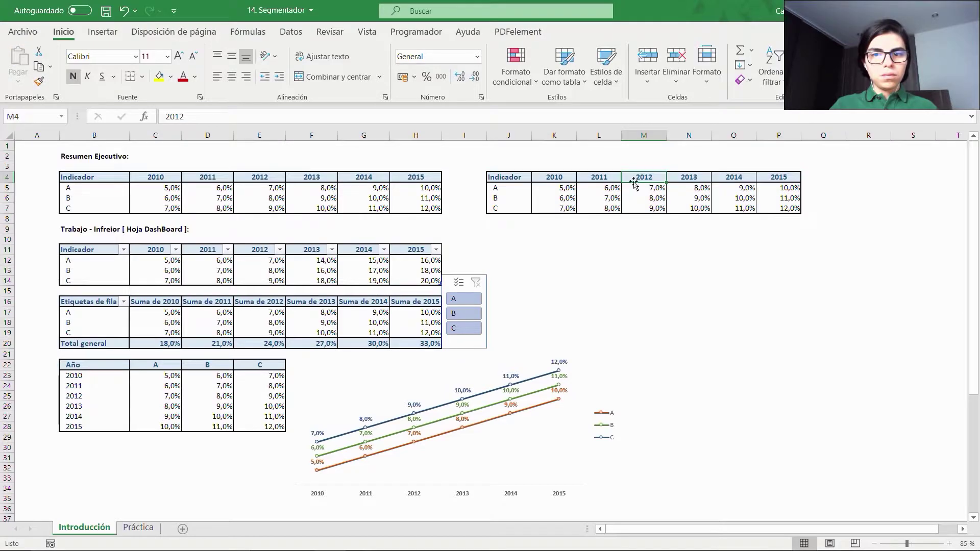
- Clear the contents, fill and borders of the table copy in J4:P7 and return to cell A1
{"action": "left_click", "coordinate": [528, 181]}
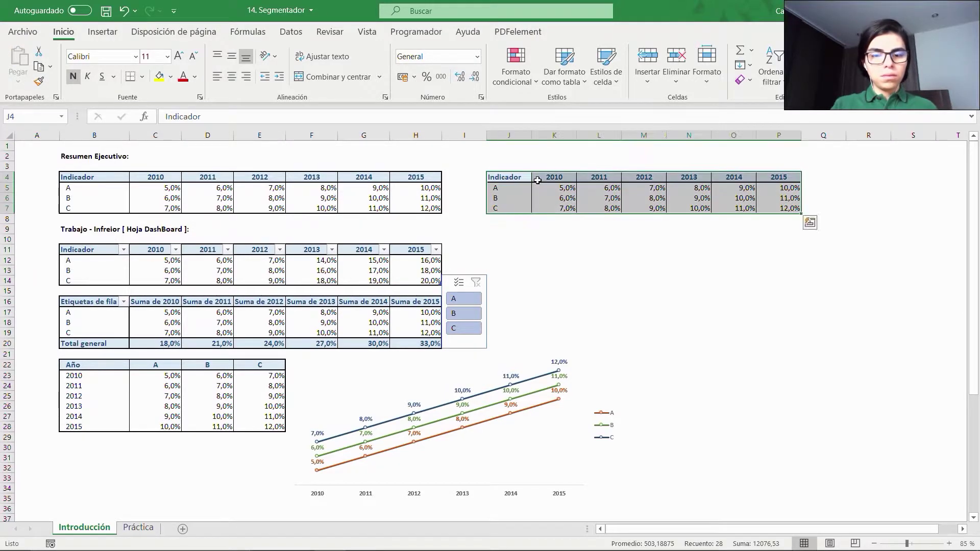
{"action": "key", "text": "Delete"}
{"action": "key", "text": "alt+h"}
{"action": "key", "text": "h"}
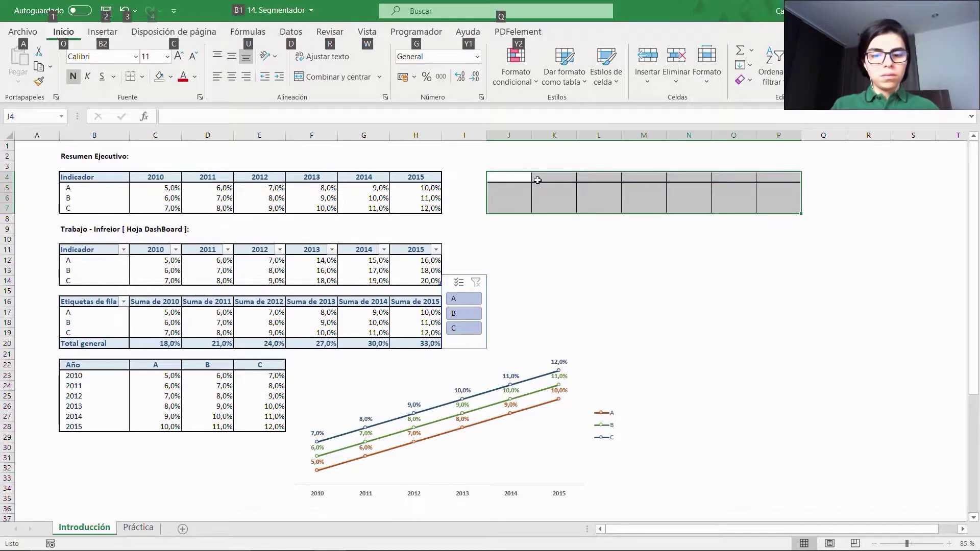
{"action": "key", "text": "alt+o"}
{"action": "key", "text": "b"}
{"action": "key", "text": "n"}
{"action": "key", "text": "Return"}
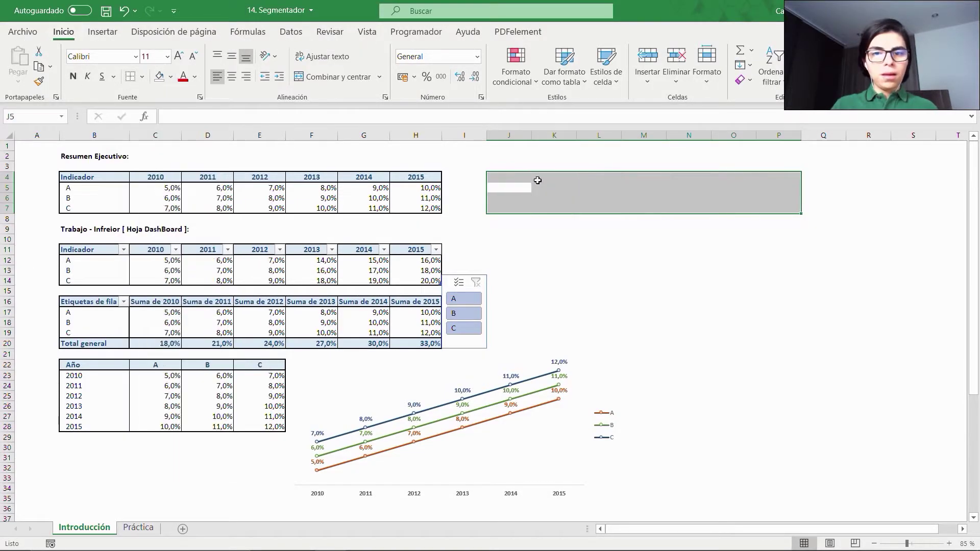
{"action": "key", "text": "Up"}
{"action": "key", "text": "ctrl+Home"}
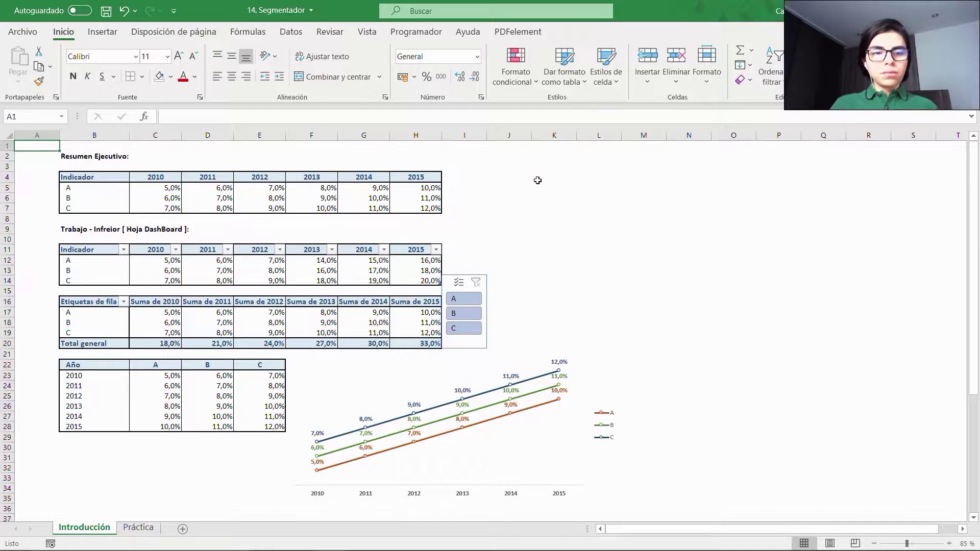
- On the Práctica sheet, copy the Resumen Ejecutivo table B4:H7 and paste only its values at cell B11
{"action": "key", "text": "ctrl+Page_Down"}
{"action": "left_click", "coordinate": [91, 178]}
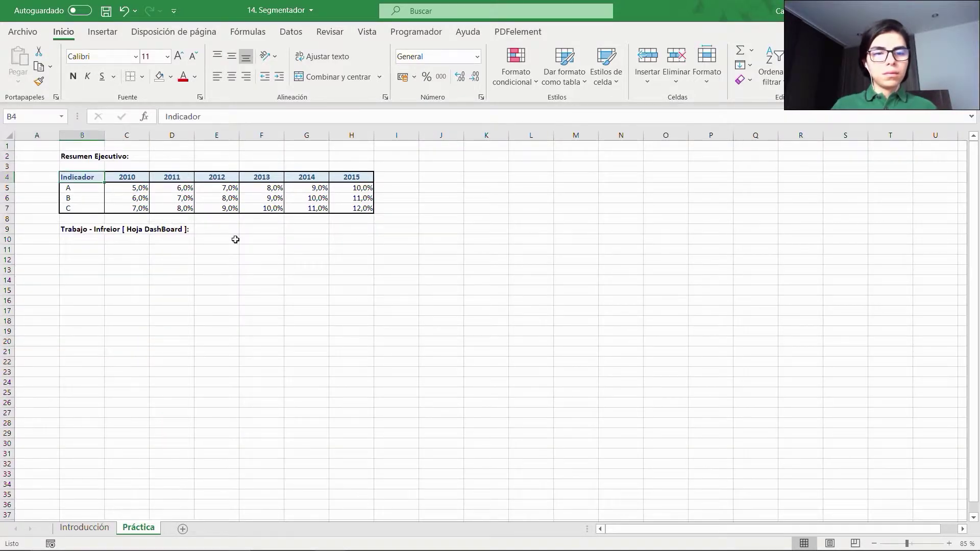
{"action": "key", "text": "ctrl+shift+Right"}
{"action": "key", "text": "ctrl+shift+Down"}
{"action": "key", "text": "ctrl+c"}
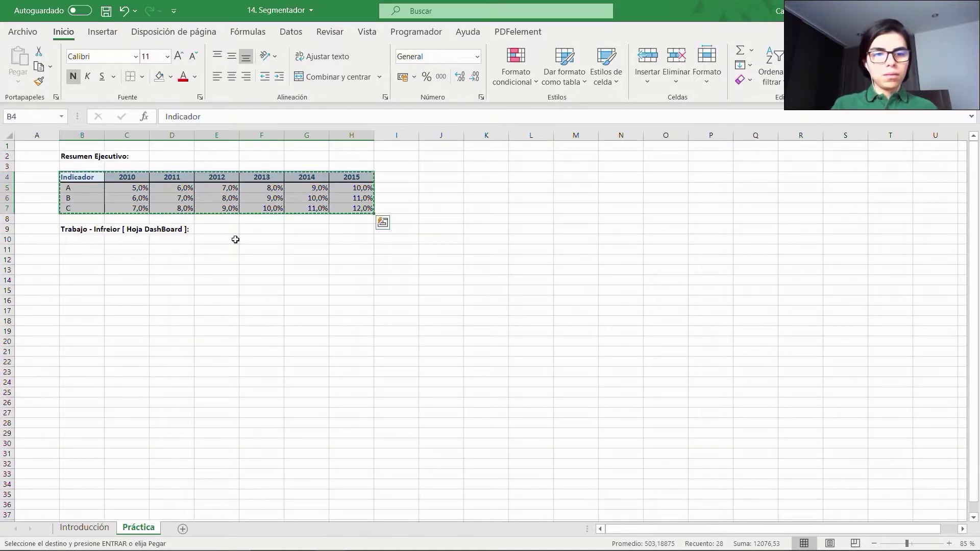
{"action": "key", "text": "Down"}
{"action": "key", "text": "Down"}
{"action": "key", "text": "Down"}
{"action": "key", "text": "Down"}
{"action": "key", "text": "Down"}
{"action": "key", "text": "Down"}
{"action": "key", "text": "Down"}
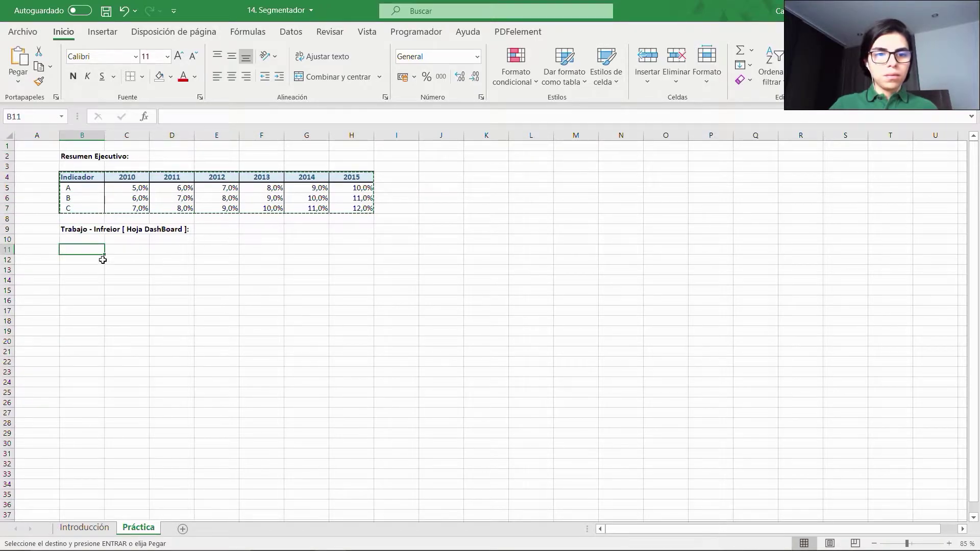
{"action": "right_click", "coordinate": [83, 250]}
{"action": "left_click", "coordinate": [134, 254]}
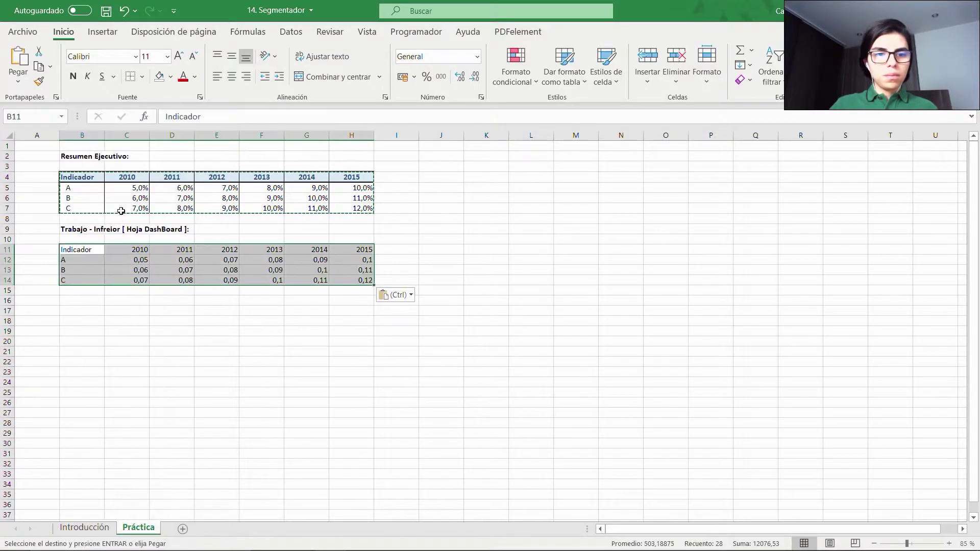
- Apply the formatting of the Resumen Ejecutivo table B4:H7 to the pasted values starting at B11 with the Format Painter
{"action": "left_click", "coordinate": [89, 172]}
{"action": "key", "text": "Escape"}
{"action": "key", "text": "ctrl+shift+Right"}
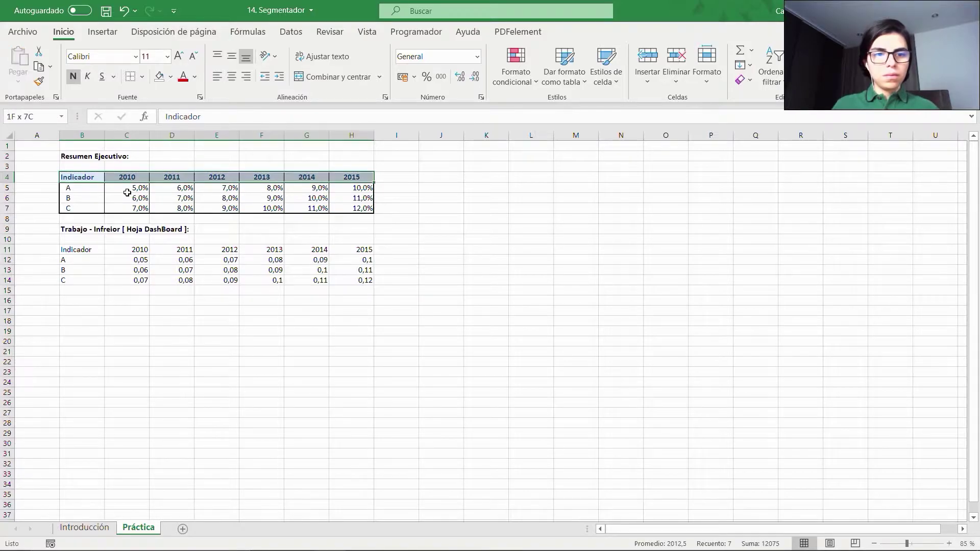
{"action": "key", "text": "ctrl+shift+Down"}
{"action": "key", "text": "alt+o"}
{"action": "key", "text": "f"}
{"action": "key", "text": "p"}
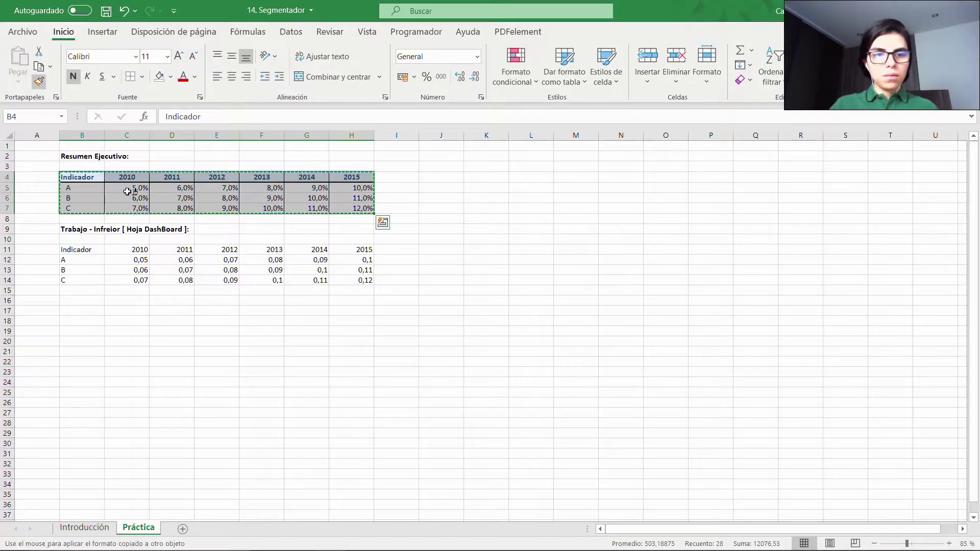
{"action": "left_click", "coordinate": [86, 254]}
- Convert the range B11:H14 into a table with row 11 as headers and apply the first, plain style of the Claro group
{"action": "key", "text": "Down"}
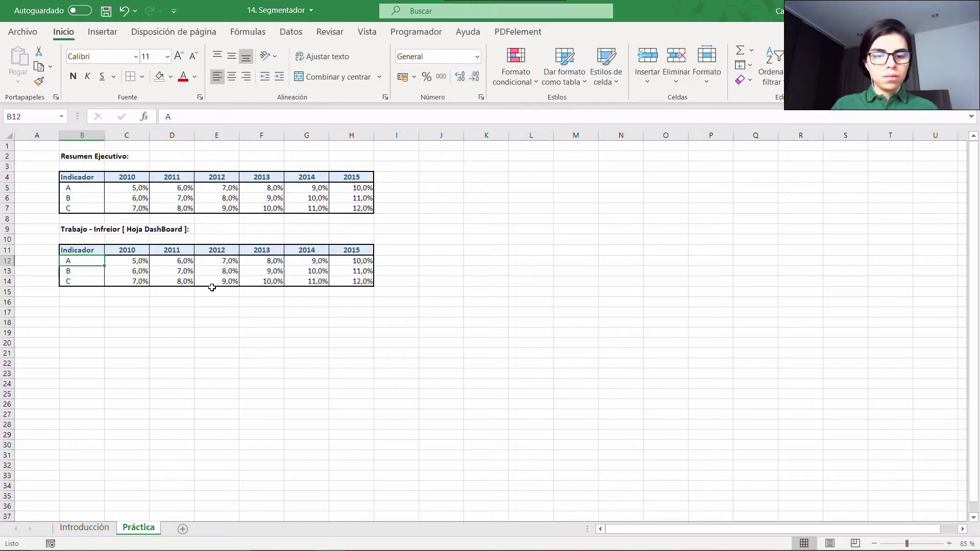
{"action": "key", "text": "ctrl+t"}
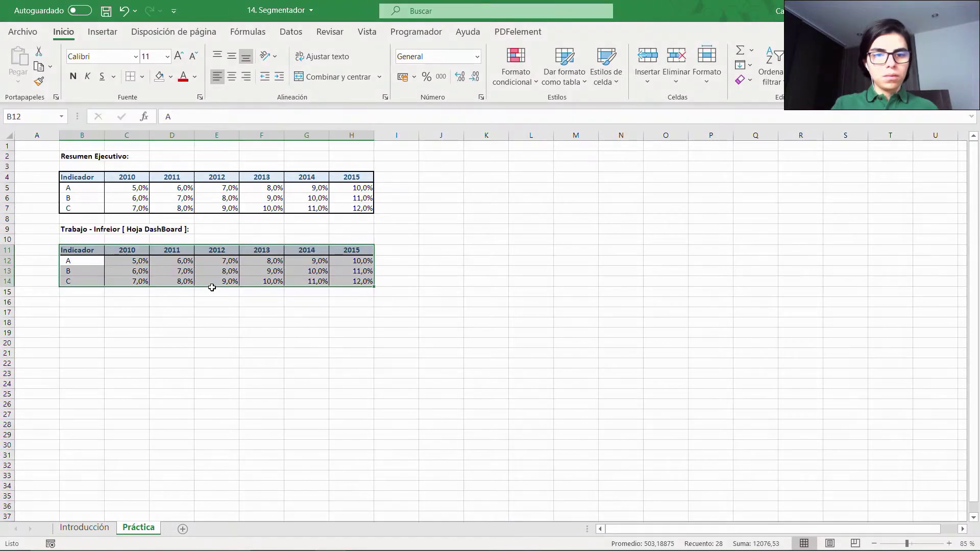
{"action": "left_click", "coordinate": [217, 200]}
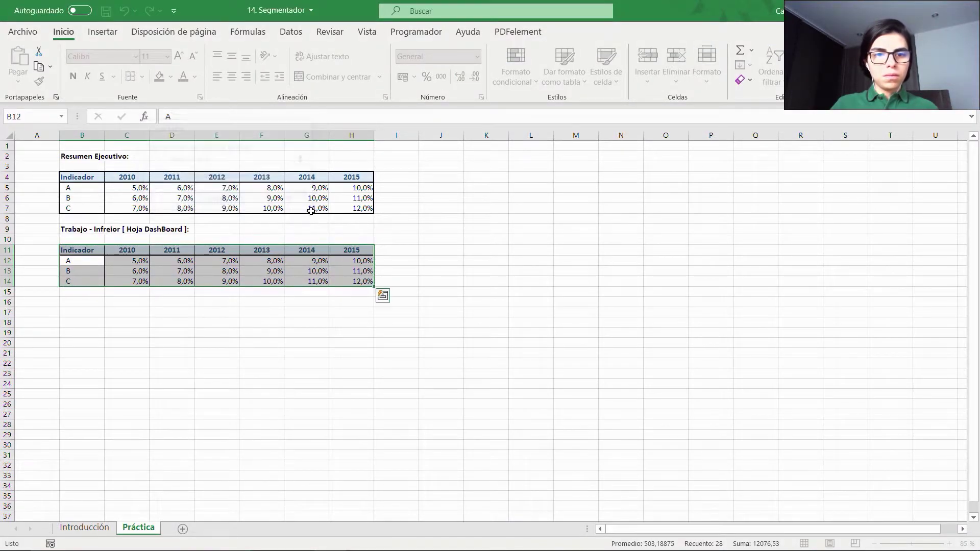
{"action": "left_click", "coordinate": [81, 258]}
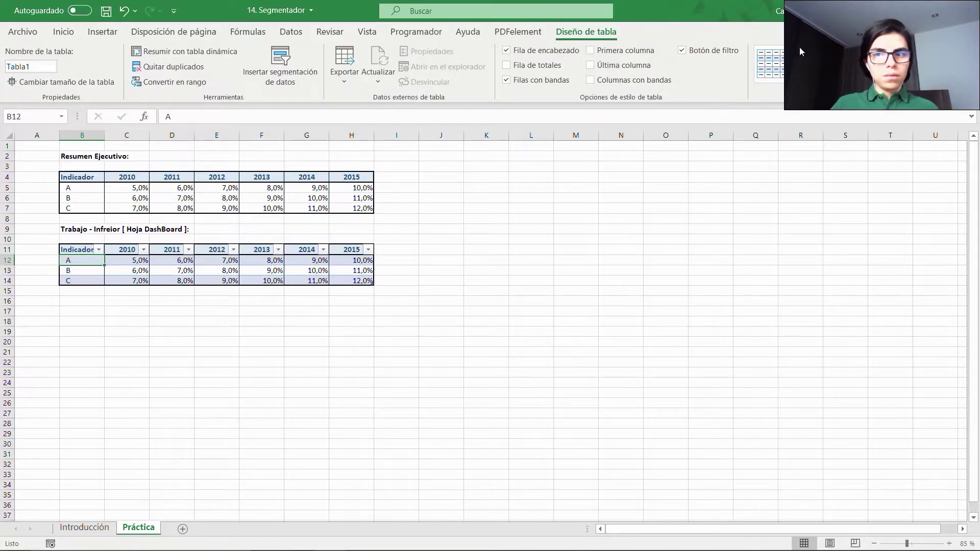
{"action": "left_click", "coordinate": [937, 78]}
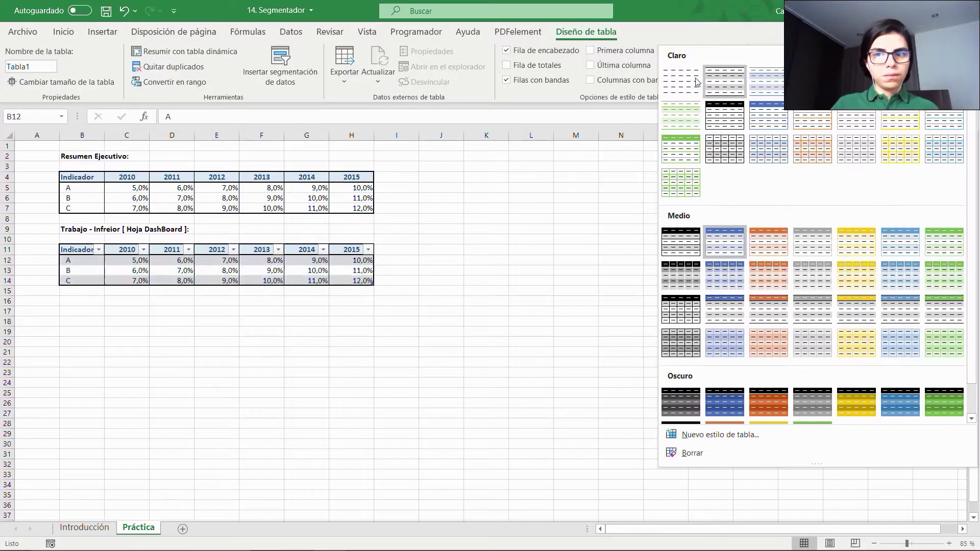
{"action": "left_click", "coordinate": [676, 81]}
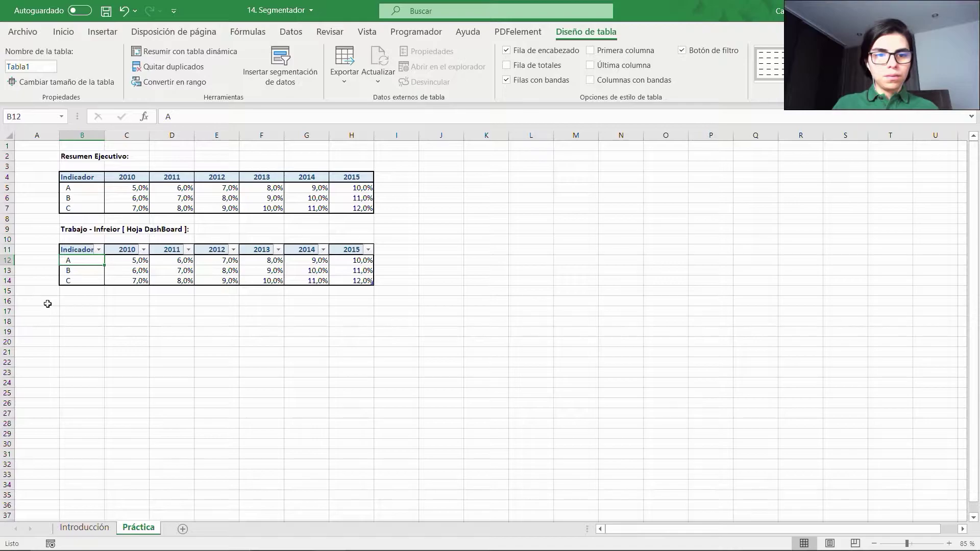
- Rename the table in B11:H14 as seg__2
{"action": "left_click", "coordinate": [87, 300]}
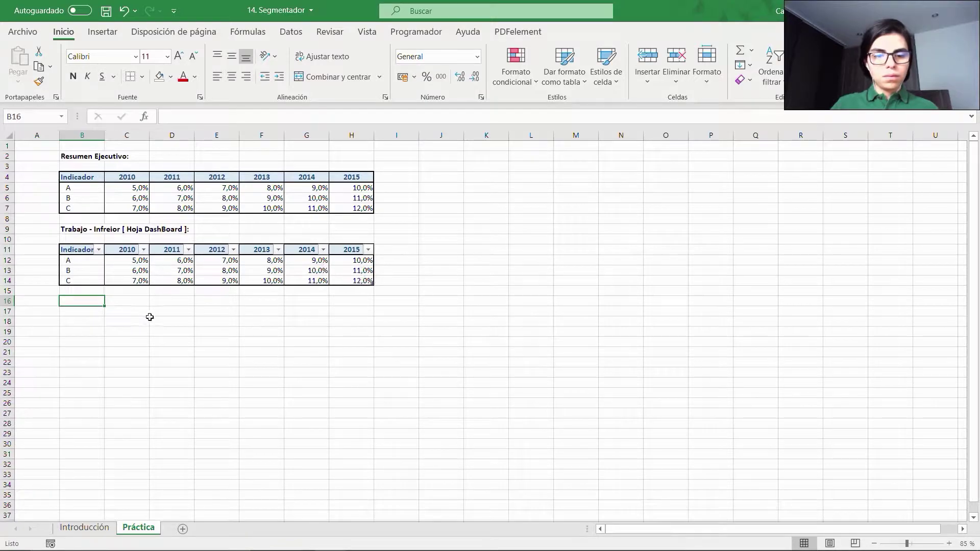
{"action": "left_click", "coordinate": [164, 280]}
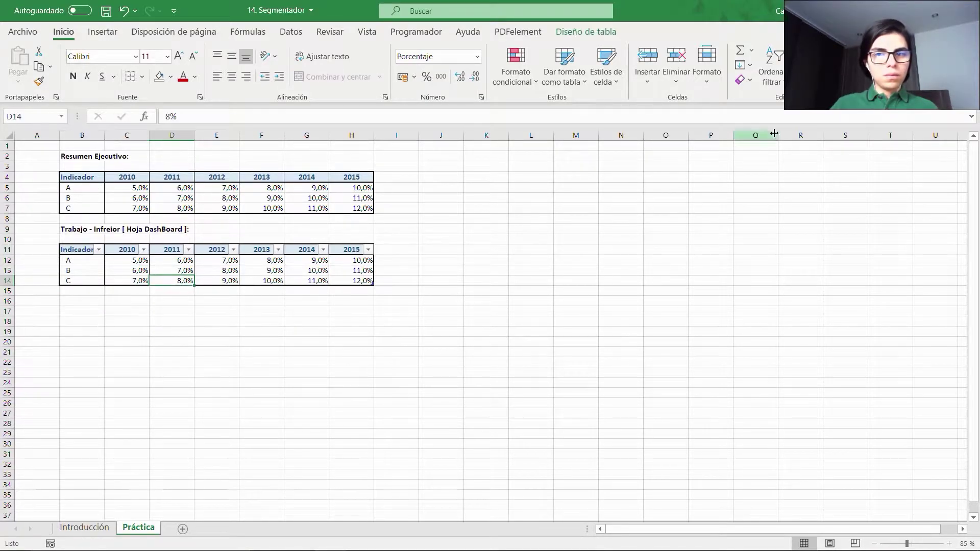
{"action": "left_click", "coordinate": [613, 34]}
{"action": "left_click", "coordinate": [38, 66]}
{"action": "type", "text": "seg_2"}
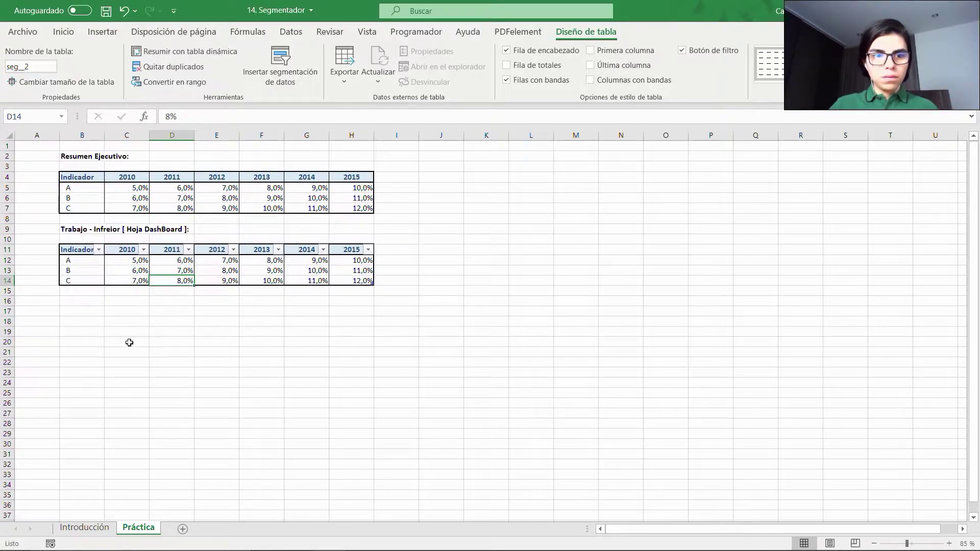
- Create a pivot table from the table seg__2, placed on the existing Práctica sheet at cell B16
{"action": "left_click", "coordinate": [90, 304]}
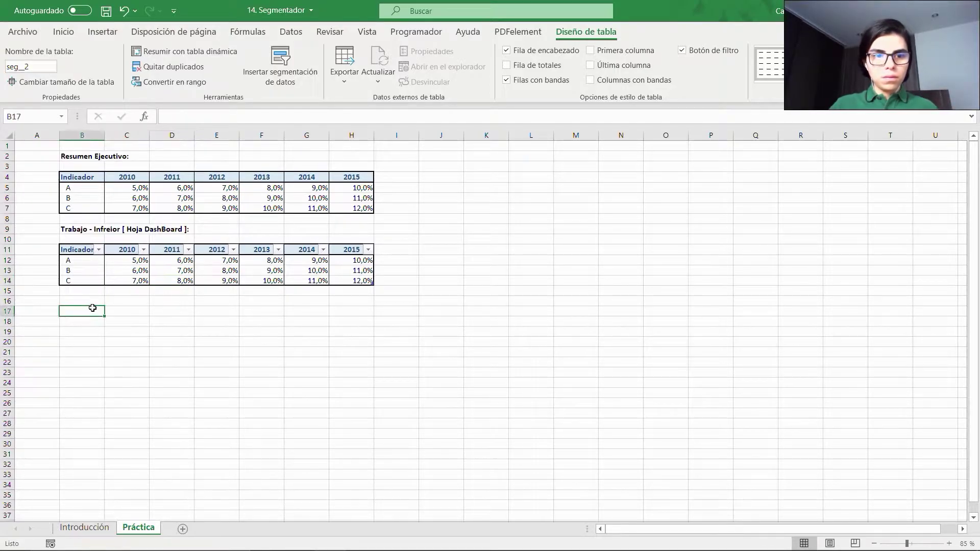
{"action": "left_click", "coordinate": [102, 32]}
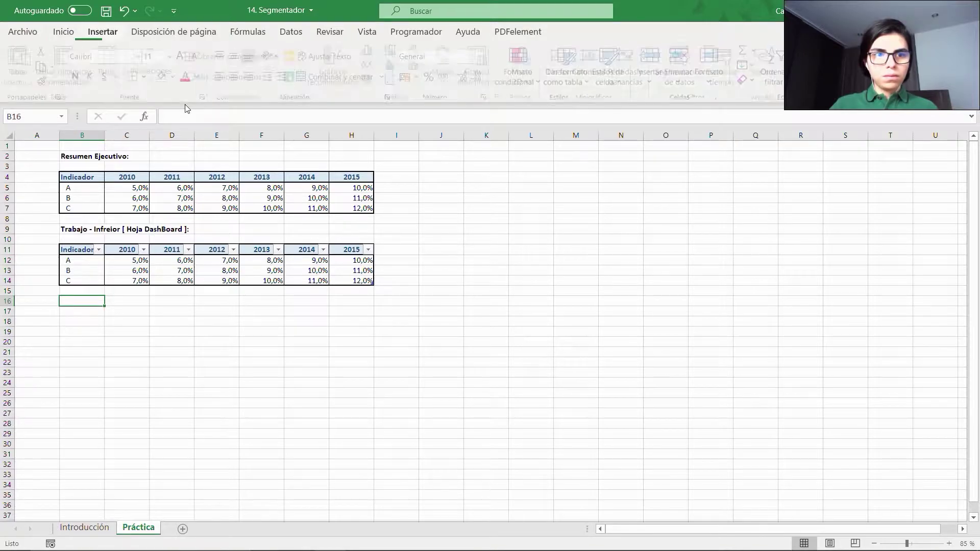
{"action": "left_click", "coordinate": [25, 82]}
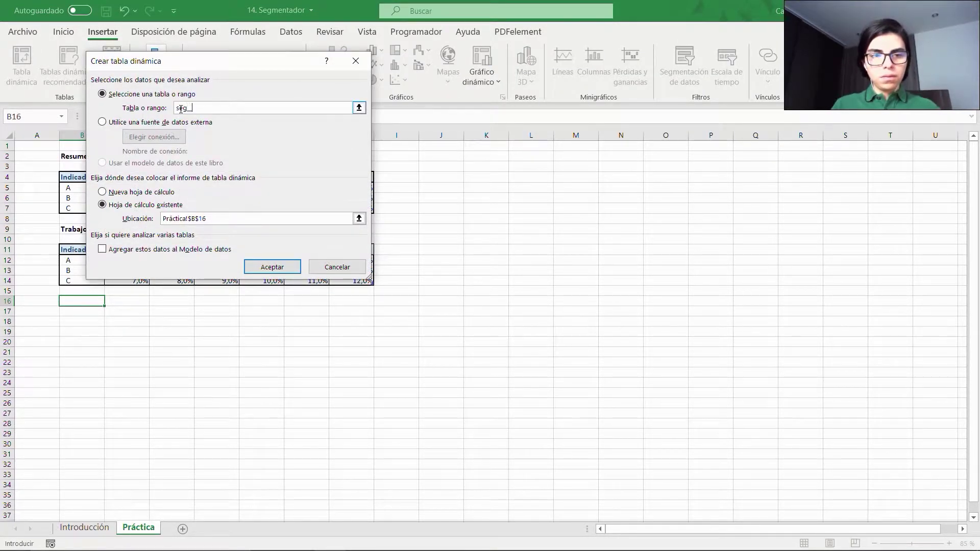
{"action": "key", "text": "Return"}
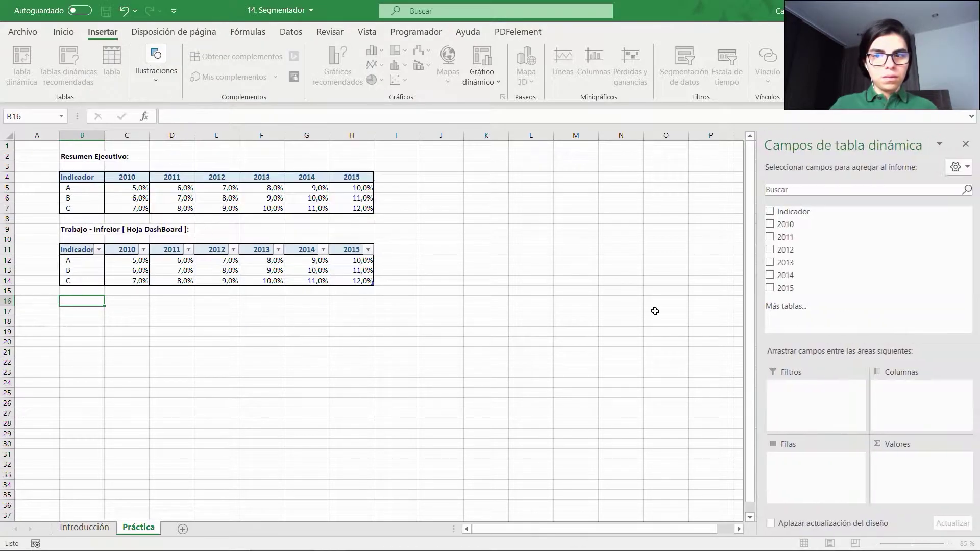
- Add Indicador to the pivot table's rows and the years 2010, 2011, 2013, 2012, 2014 and 2015 as values, in that order
{"action": "left_click_drag", "start_coordinate": [789, 211], "coordinate": [789, 485]}
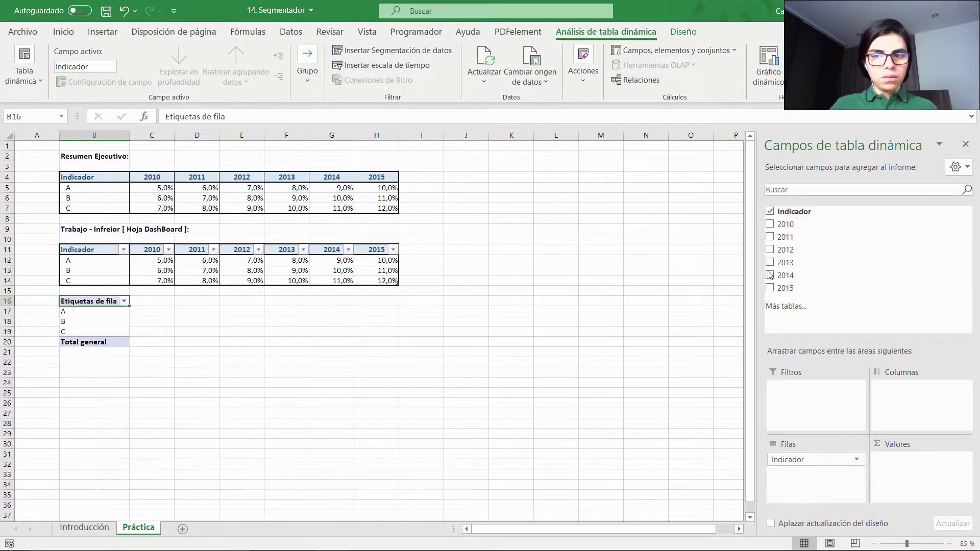
{"action": "left_click", "coordinate": [770, 224]}
{"action": "left_click", "coordinate": [770, 237]}
{"action": "left_click", "coordinate": [770, 262]}
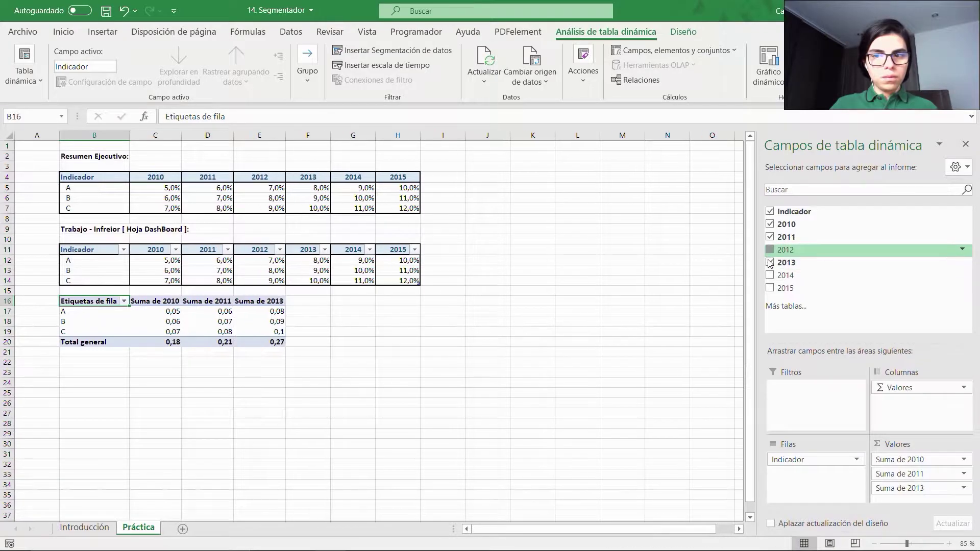
{"action": "left_click", "coordinate": [770, 250]}
{"action": "left_click", "coordinate": [770, 275]}
{"action": "left_click", "coordinate": [770, 288]}
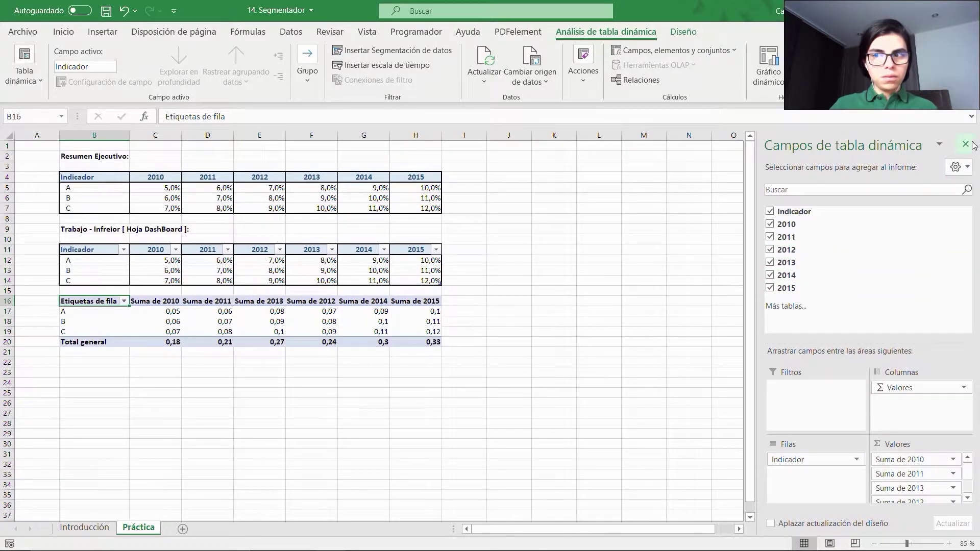
- Copy the formatting of the working table B11:H14 onto the pivot table starting at B16 with the Format Painter
{"action": "left_click", "coordinate": [108, 253]}
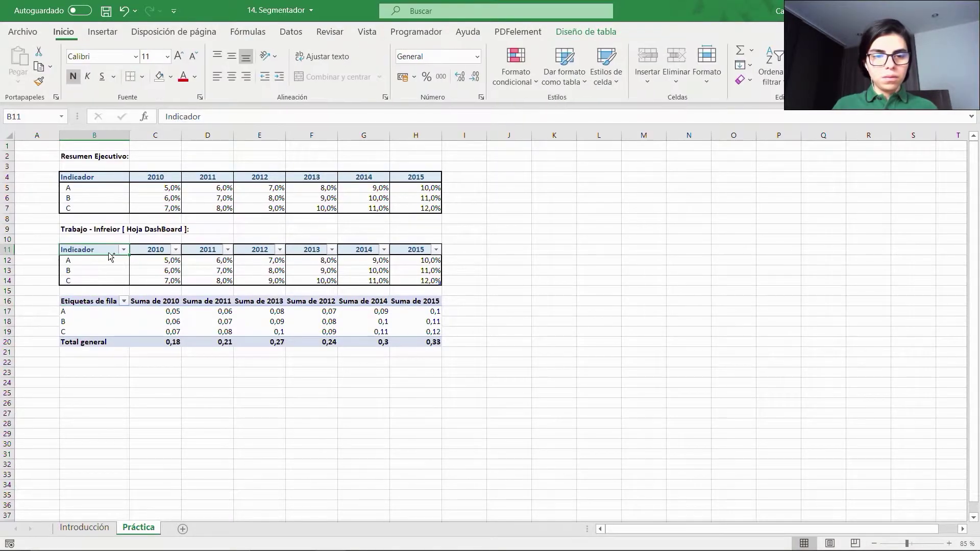
{"action": "key", "text": "ctrl+shift+Right"}
{"action": "key", "text": "ctrl+shift+Down"}
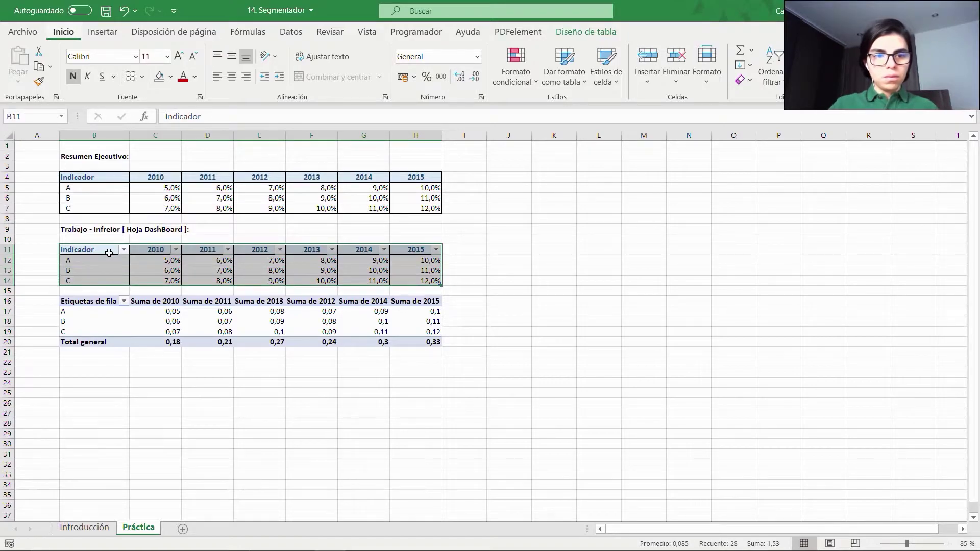
{"action": "key", "text": "alt+o"}
{"action": "key", "text": "c"}
{"action": "key", "text": "f"}
{"action": "left_click", "coordinate": [96, 300]}
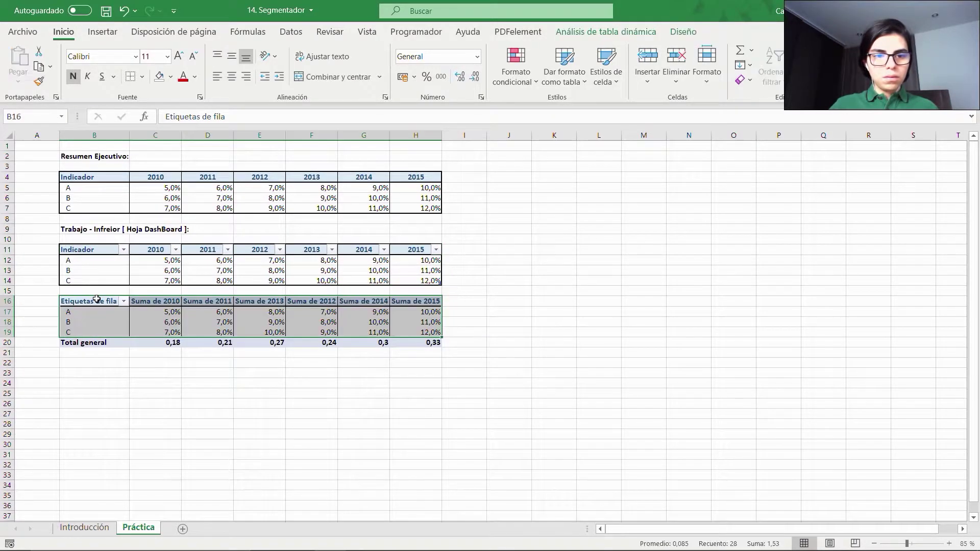
- Fill the pivot table's Total general row, B20:H20, with the lightest blue theme color matching the table headers
{"action": "left_click", "coordinate": [102, 342]}
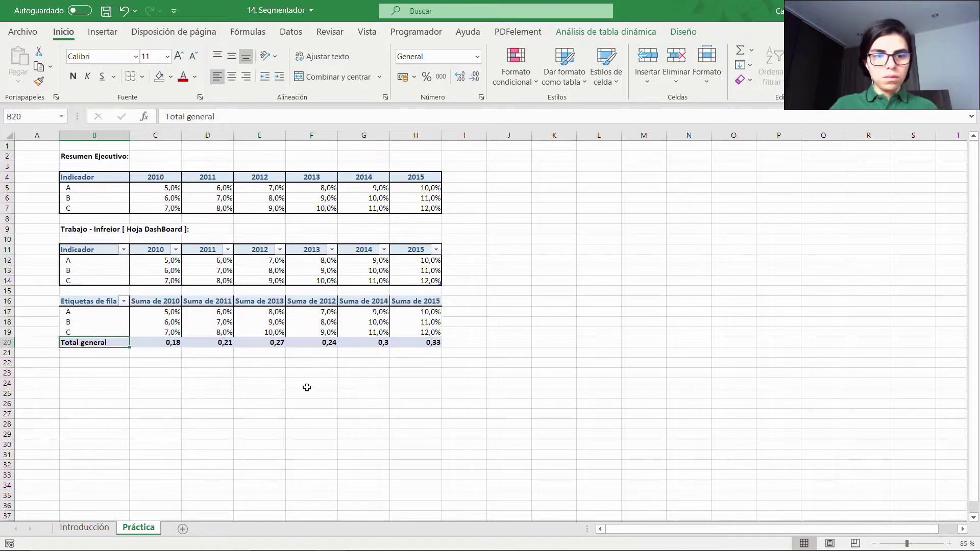
{"action": "key", "text": "ctrl+shift+Right"}
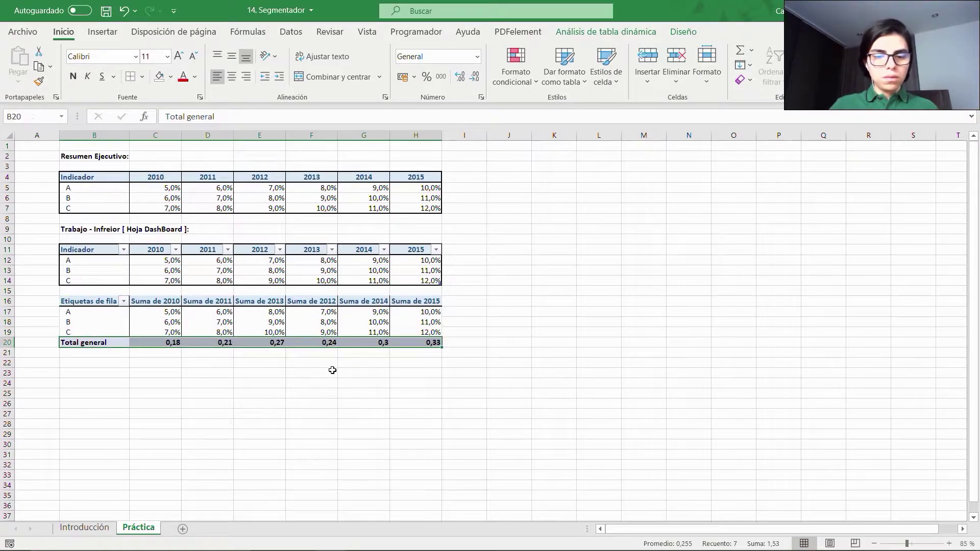
{"action": "key", "text": "alt+o"}
{"action": "key", "text": "s"}
{"action": "key", "text": "o"}
{"action": "key", "text": "Down"}
{"action": "key", "text": "Down"}
{"action": "key", "text": "Down"}
{"action": "key", "text": "Right"}
{"action": "key", "text": "Right"}
{"action": "key", "text": "Right"}
{"action": "key", "text": "Right"}
{"action": "key", "text": "Right"}
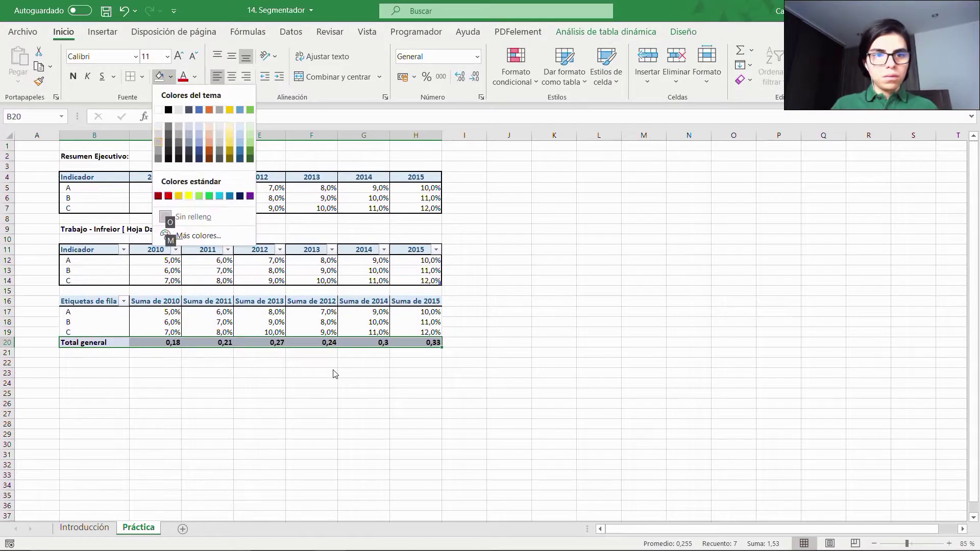
{"action": "key", "text": "Right"}
{"action": "key", "text": "Right"}
{"action": "key", "text": "Right"}
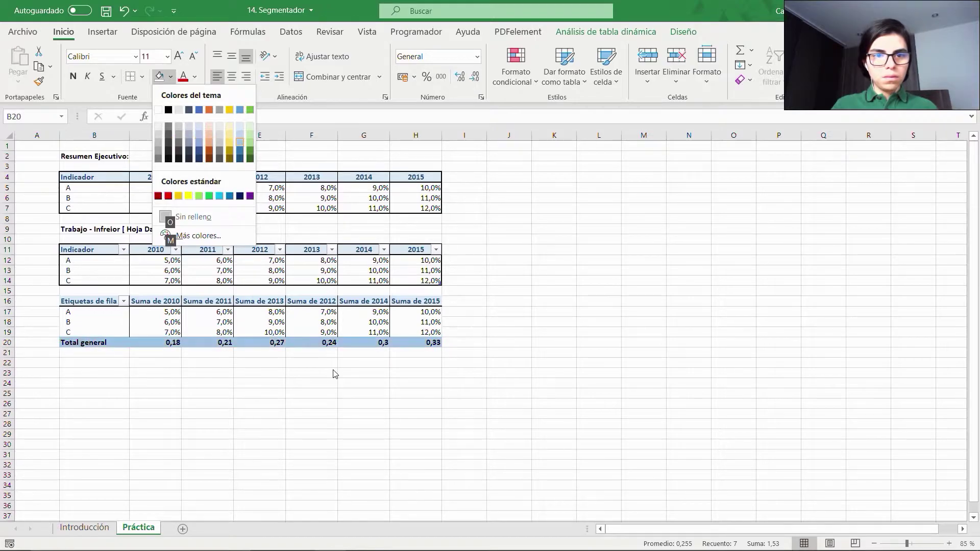
{"action": "key", "text": "Up"}
{"action": "key", "text": "Up"}
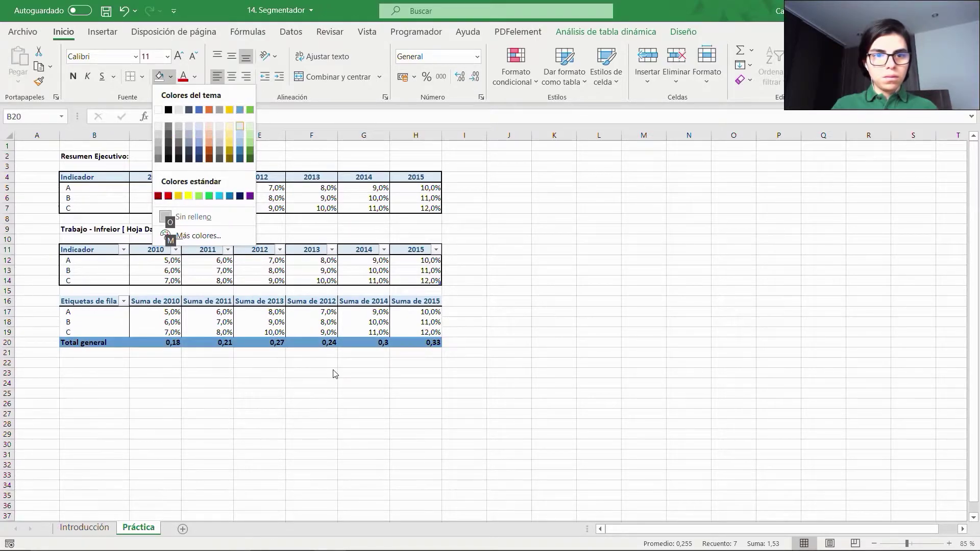
{"action": "key", "text": "Escape"}
{"action": "key", "text": "Down"}
{"action": "key", "text": "Down"}
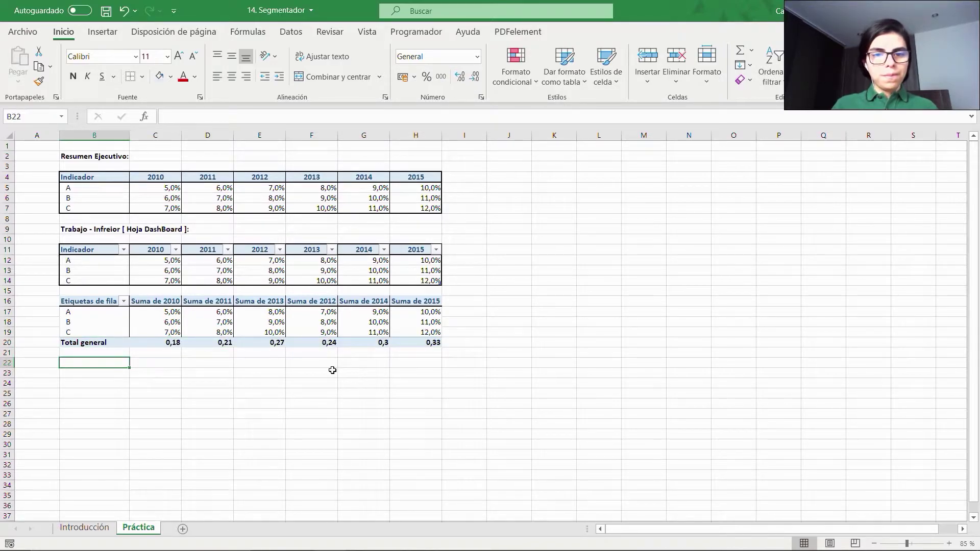
- Insert a slicer for the Indicador field of the pivot table
{"action": "left_click", "coordinate": [364, 333]}
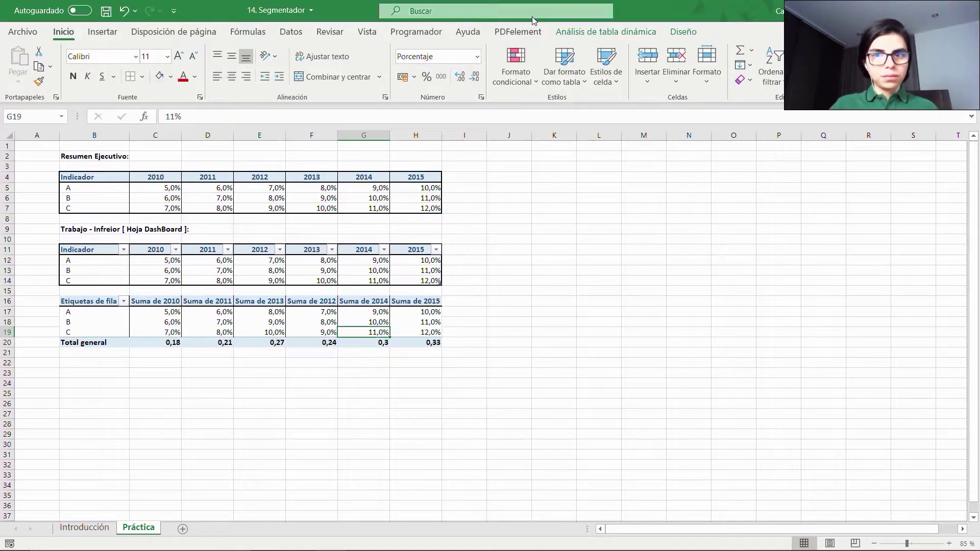
{"action": "left_click", "coordinate": [605, 31]}
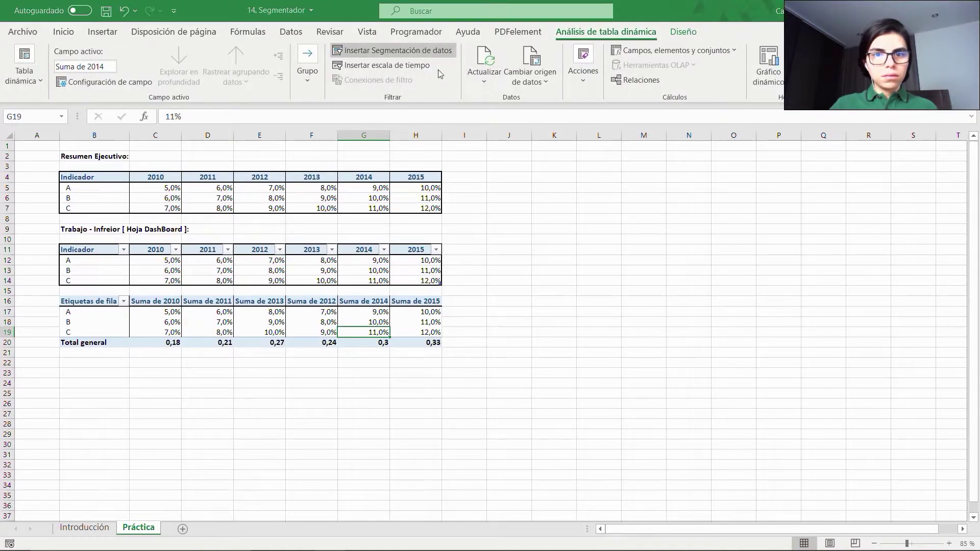
{"action": "left_click", "coordinate": [392, 50]}
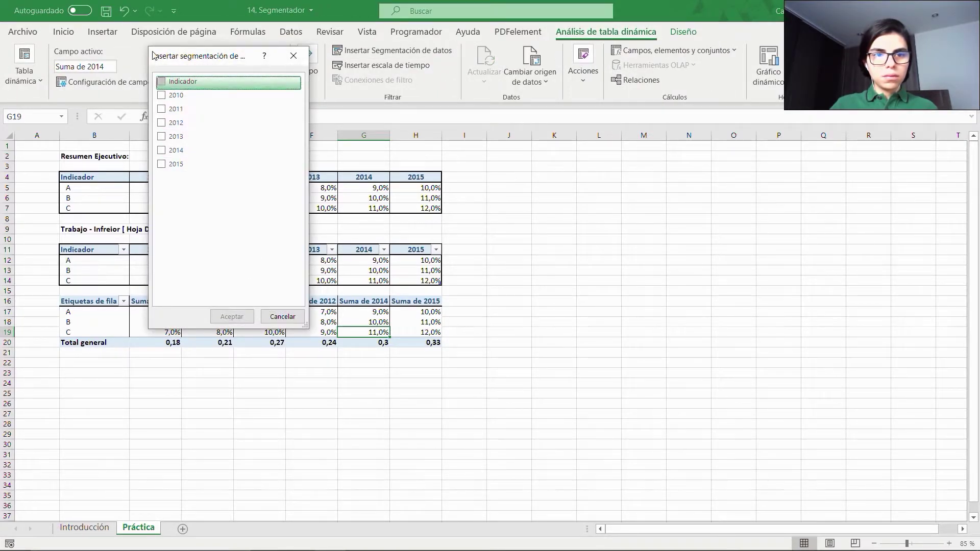
{"action": "left_click", "coordinate": [171, 83]}
{"action": "left_click", "coordinate": [247, 318]}
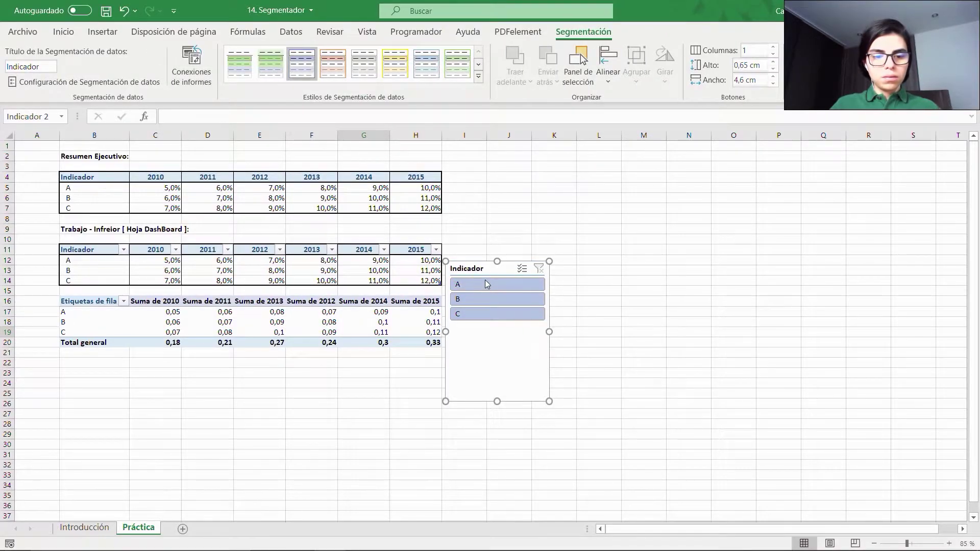
{"action": "left_click_drag", "start_coordinate": [470, 275], "coordinate": [503, 279]}
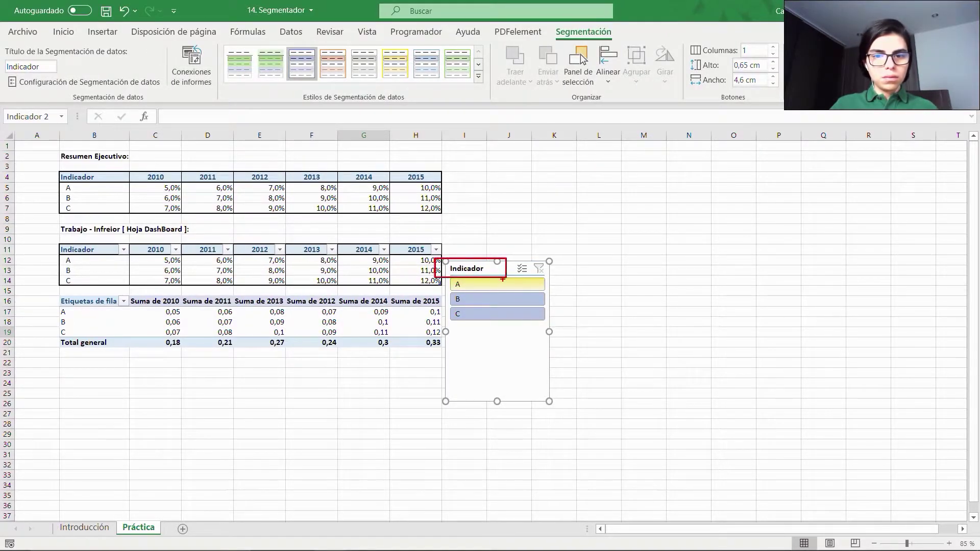
{"action": "left_click_drag", "start_coordinate": [60, 241], "coordinate": [132, 259]}
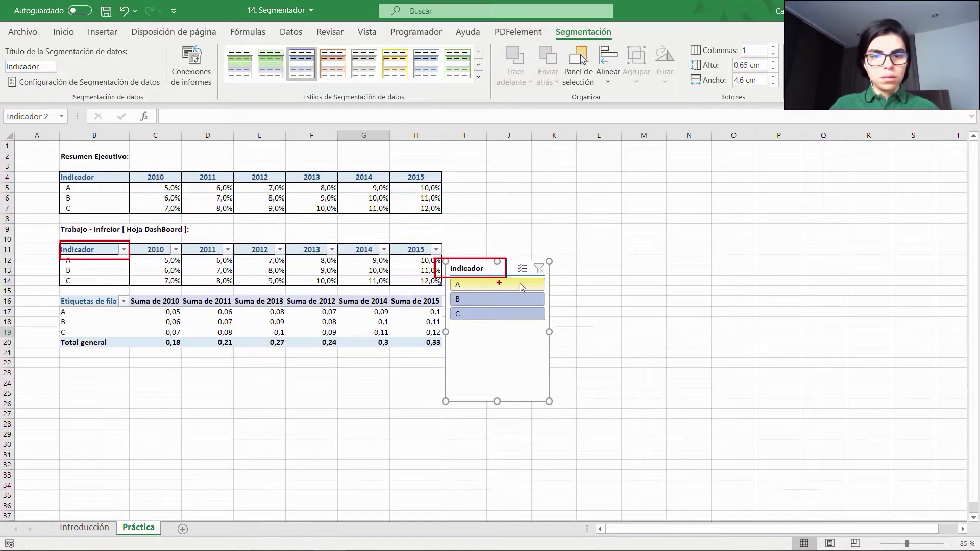
- Delete the Indicador slicer's title and resize the slicer to fit compactly around its A, B and C buttons, its edge against column H
{"action": "left_click_drag", "start_coordinate": [550, 330], "coordinate": [487, 331]}
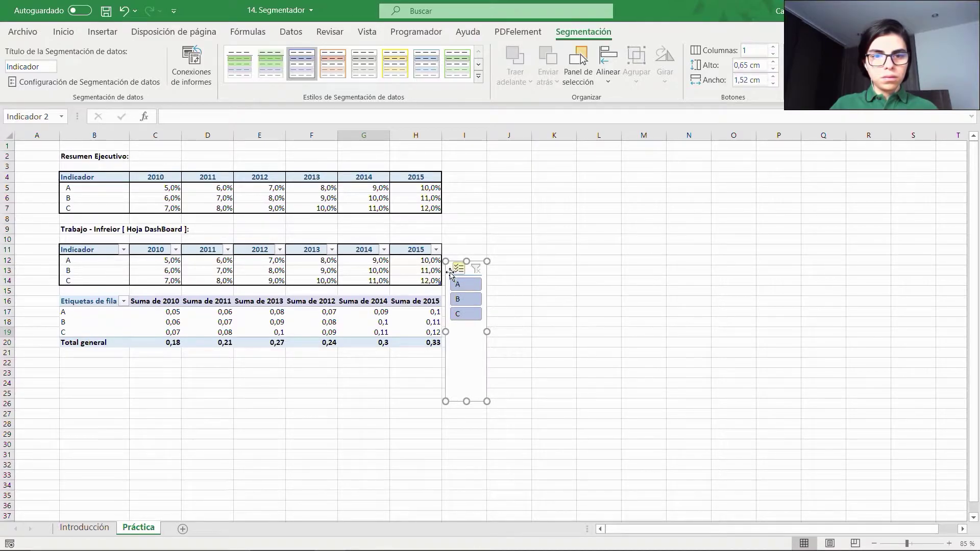
{"action": "left_click", "coordinate": [45, 70]}
{"action": "key", "text": "BackSpace"}
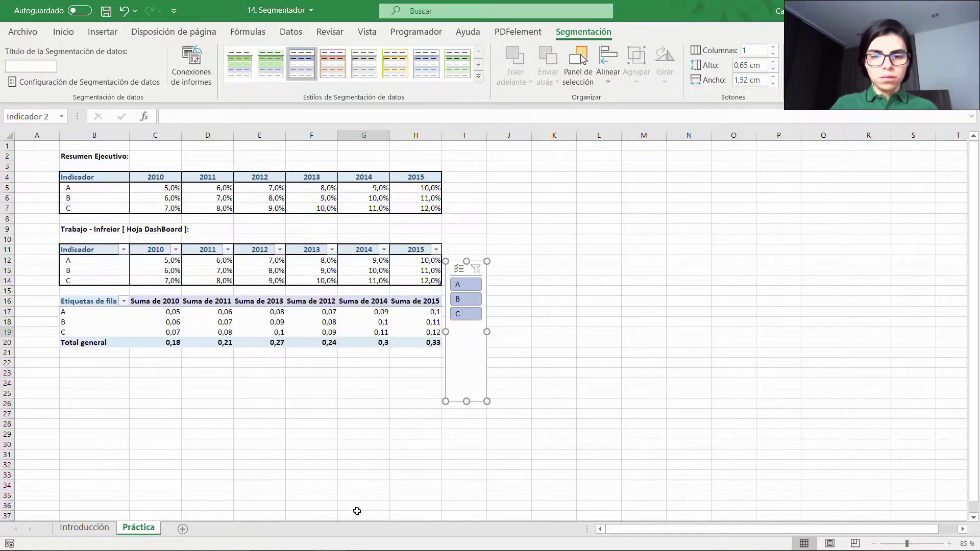
{"action": "left_click_drag", "start_coordinate": [445, 332], "coordinate": [442, 332]}
{"action": "left_click_drag", "start_coordinate": [466, 401], "coordinate": [466, 337]}
- Enter the heading Año in cell B22 below the pivot table
{"action": "left_click", "coordinate": [223, 364]}
{"action": "key", "text": "Left"}
{"action": "key", "text": "Left"}
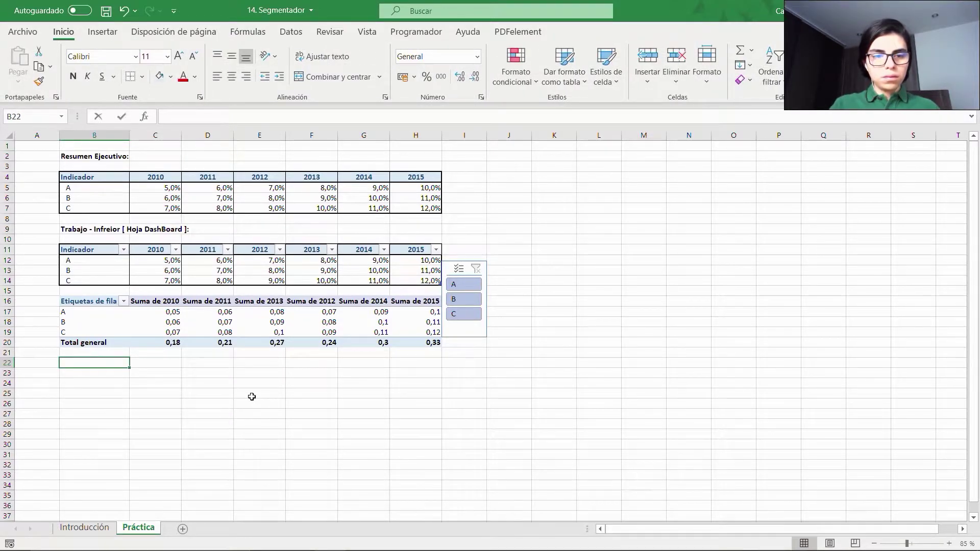
{"action": "type", "text": "=Año"}
{"action": "key", "text": "Return"}
- Link cell B23 to the year in C4 and copy the formula across B23:G23
{"action": "type", "text": "="}
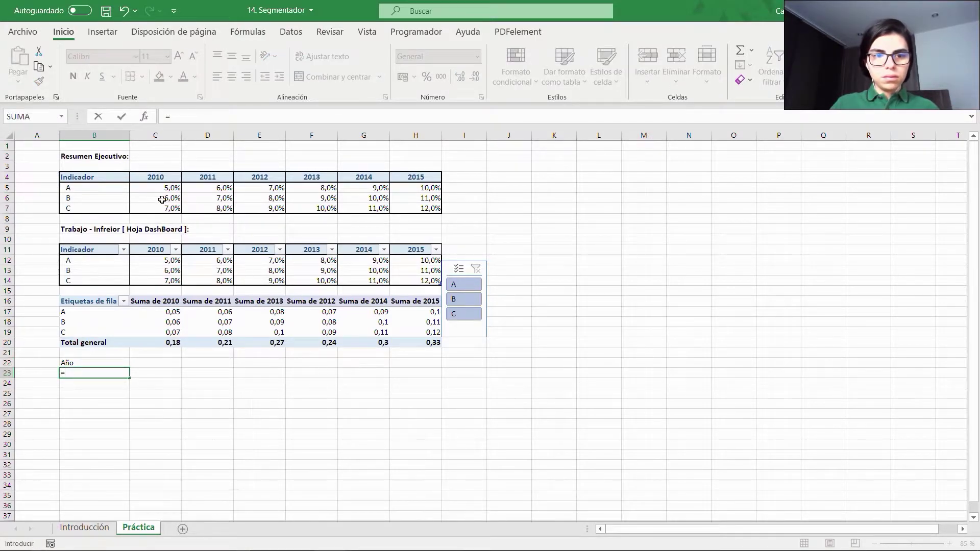
{"action": "left_click", "coordinate": [168, 179]}
{"action": "key", "text": "ctrl+Return"}
{"action": "key", "text": "ctrl+c"}
{"action": "key", "text": "shift+Right"}
{"action": "key", "text": "shift+Right"}
{"action": "key", "text": "shift+Right"}
{"action": "key", "text": "shift+Right"}
{"action": "key", "text": "shift+Right"}
{"action": "key", "text": "ctrl+v"}
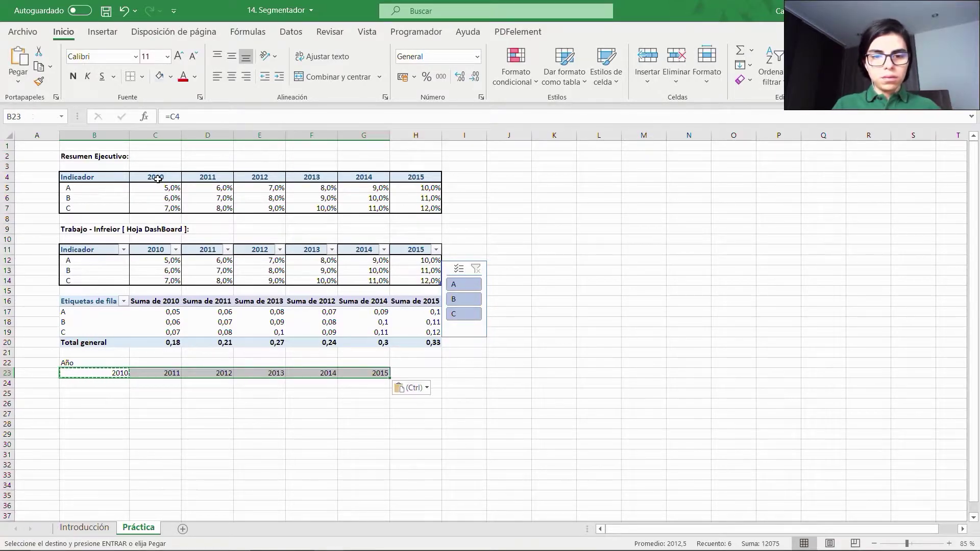
{"action": "key", "text": "Escape"}
{"action": "key", "text": "Left"}
{"action": "key", "text": "Right"}
{"action": "key", "text": "Right"}
{"action": "key", "text": "ctrl+shift+Right"}
{"action": "key", "text": "ctrl+c"}
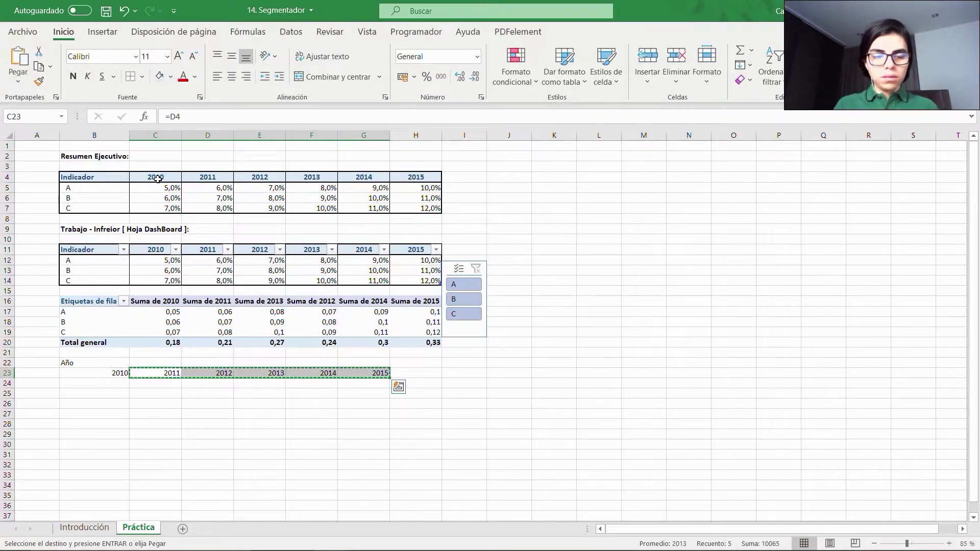
{"action": "key", "text": "Left"}
{"action": "key", "text": "Down"}
{"action": "key", "text": "Escape"}
{"action": "key", "text": "Up"}
{"action": "key", "text": "Right"}
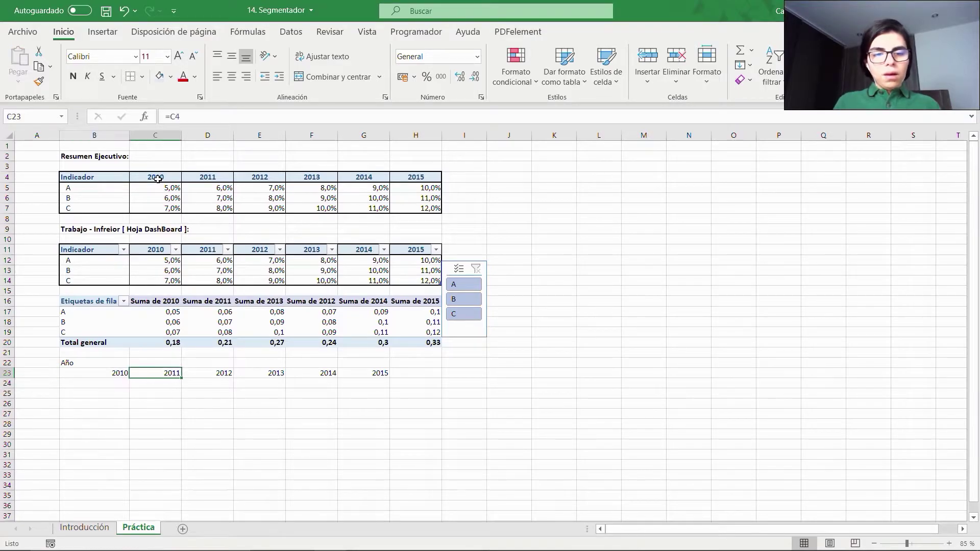
{"action": "key", "text": "ctrl+shift+Right"}
{"action": "key", "text": "ctrl+c"}
{"action": "key", "text": "Left"}
{"action": "key", "text": "Right"}
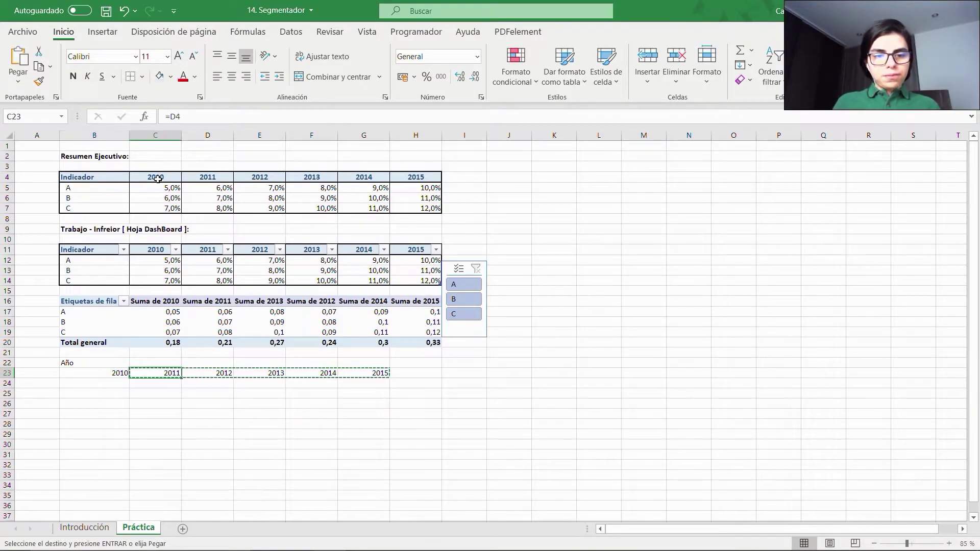
- Cut the linked years 2011 to 2015 from C23:G23 and paste them starting at B24
{"action": "key", "text": "ctrl+shift+Right"}
{"action": "key", "text": "ctrl+x"}
{"action": "key", "text": "Left"}
{"action": "key", "text": "Down"}
{"action": "key", "text": "Return"}
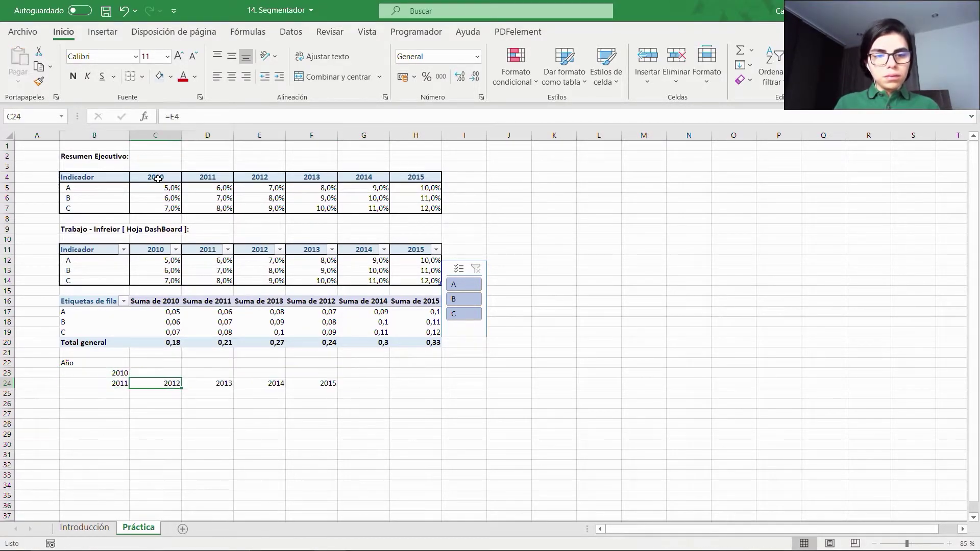
- Cut the linked years 2012 to 2015 from C24:F24 and paste them starting at B25
{"action": "key", "text": "Right"}
{"action": "key", "text": "ctrl+shift+Right"}
{"action": "key", "text": "ctrl+x"}
{"action": "key", "text": "Left"}
{"action": "key", "text": "Down"}
{"action": "key", "text": "Return"}
- Cut the linked years 2013 to 2015 from C25:E25 and paste them starting at B26
{"action": "key", "text": "Right"}
{"action": "key", "text": "ctrl+shift+Right"}
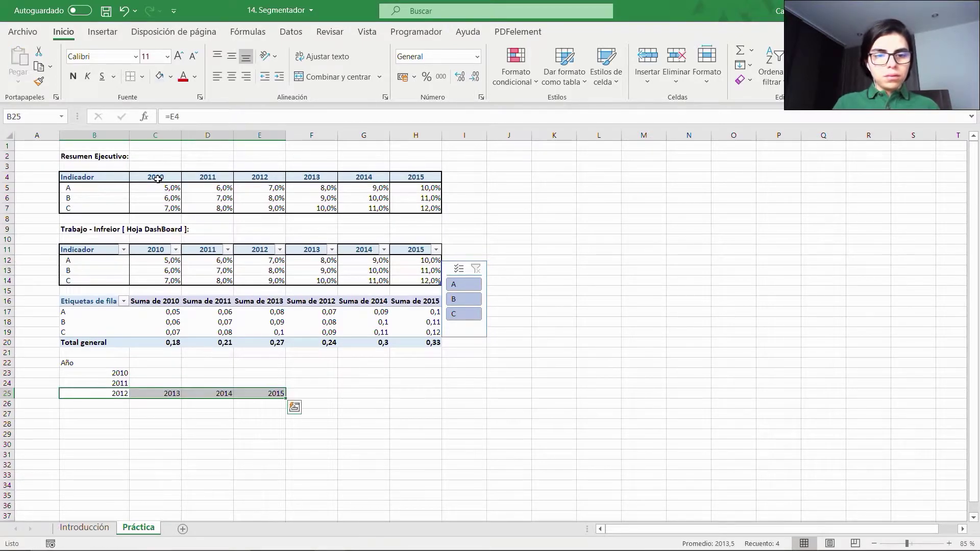
{"action": "key", "text": "ctrl+x"}
{"action": "key", "text": "Left"}
{"action": "key", "text": "Down"}
{"action": "key", "text": "Return"}
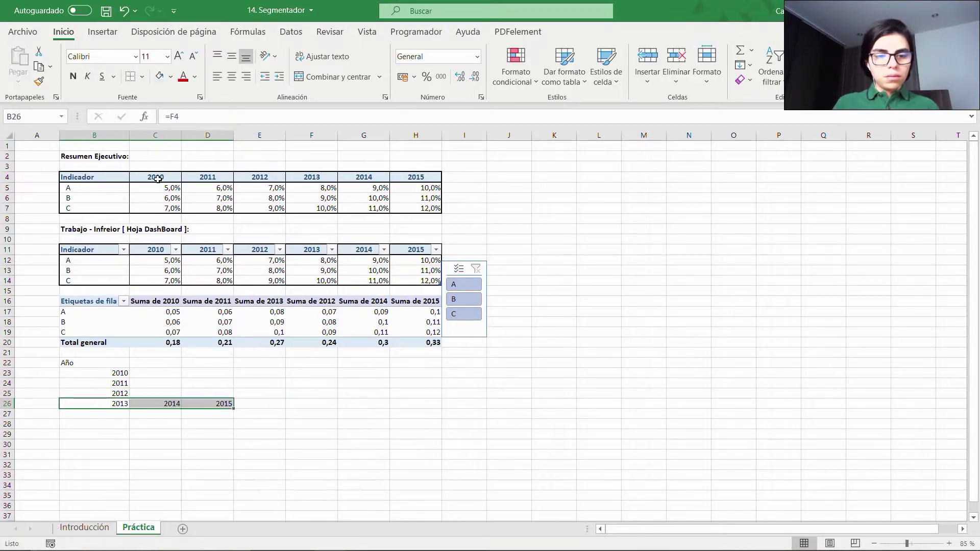
- Cut the linked years 2014 and 2015 from C26:D26 and paste them starting at B27
{"action": "key", "text": "Right"}
{"action": "key", "text": "ctrl+shift+Right"}
{"action": "key", "text": "ctrl+x"}
{"action": "key", "text": "Left"}
{"action": "key", "text": "Down"}
{"action": "key", "text": "Return"}
- Cut the linked year 2015 from C27 and paste it into B28
{"action": "key", "text": "Right"}
{"action": "key", "text": "ctrl+x"}
{"action": "key", "text": "Left"}
{"action": "key", "text": "Down"}
{"action": "key", "text": "Return"}
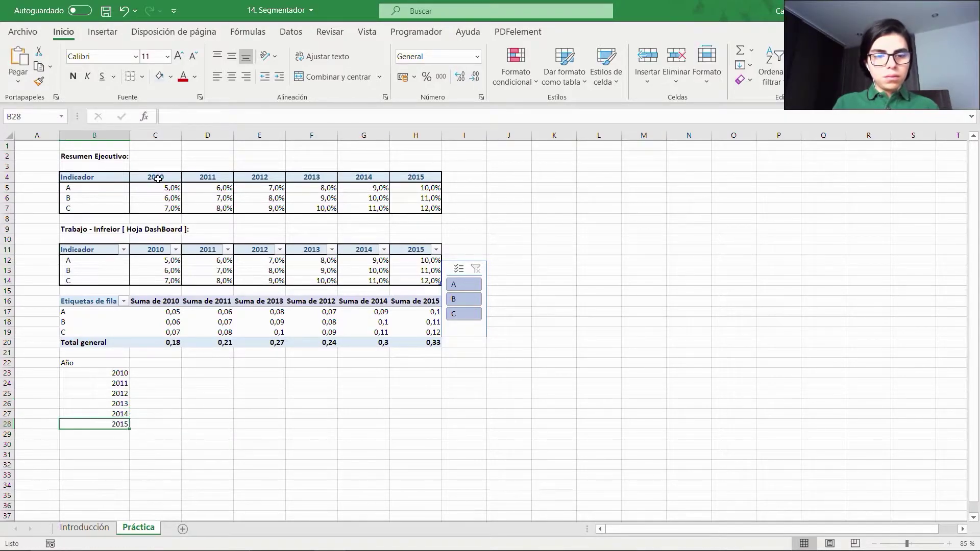
- Left-align the years in B23:B28 and increase their indent by one level
{"action": "key", "text": "ctrl+shift+Up"}
{"action": "key", "text": "shift+Down"}
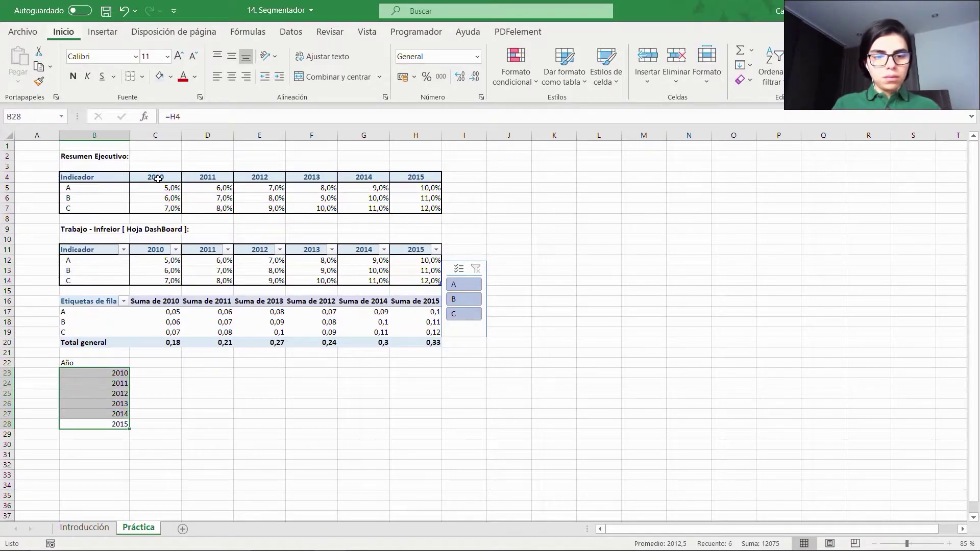
{"action": "key", "text": "alt+o"}
{"action": "type", "text": "ai"}
{"action": "type", "text": "a"}
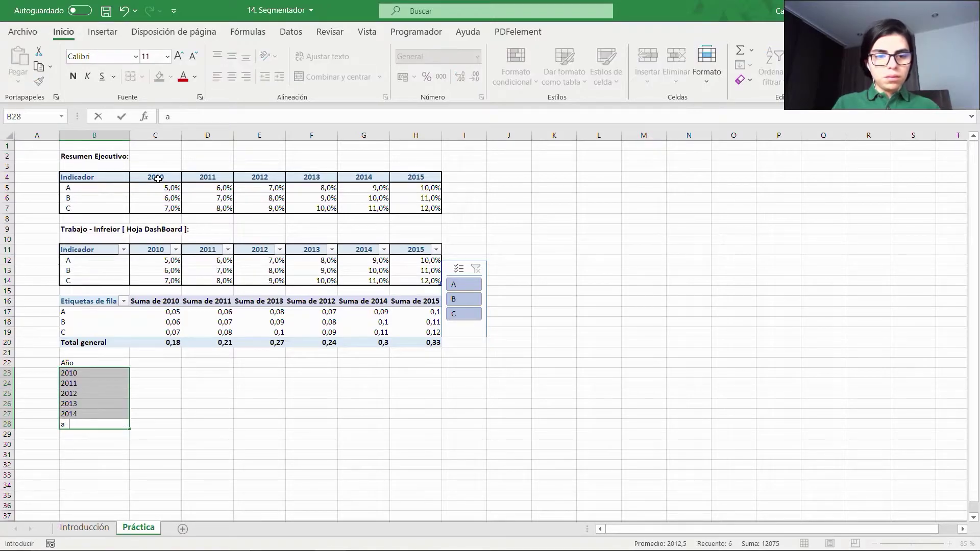
{"action": "type", "text": "o6"}
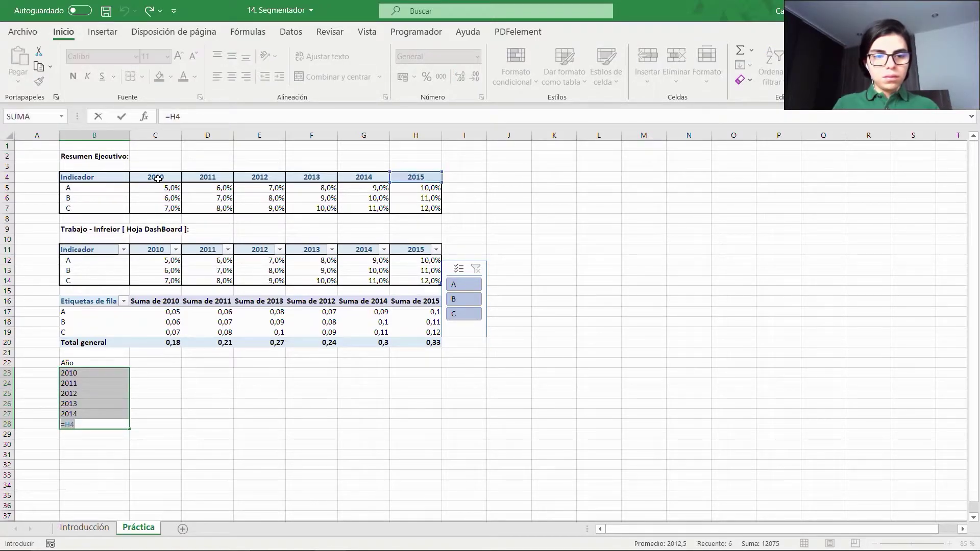
{"action": "key", "text": "Escape"}
{"action": "key", "text": "ctrl+shift+Down"}
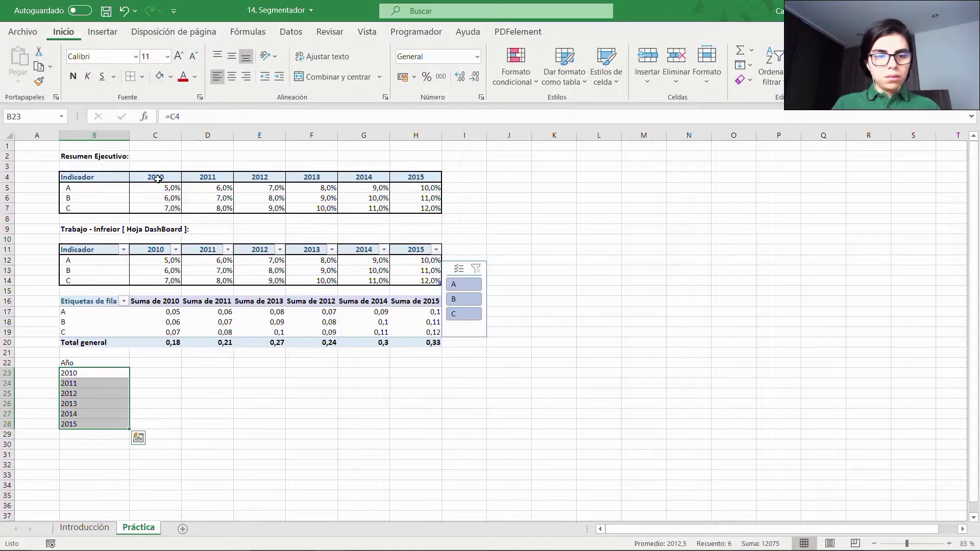
{"action": "key", "text": "alt+o"}
{"action": "key", "text": "6"}
- Enter the headings A, B and C in cells C22:E22 beside Año
{"action": "key", "text": "Up"}
{"action": "key", "text": "Right"}
{"action": "type", "text": "A"}
{"action": "key", "text": "Tab"}
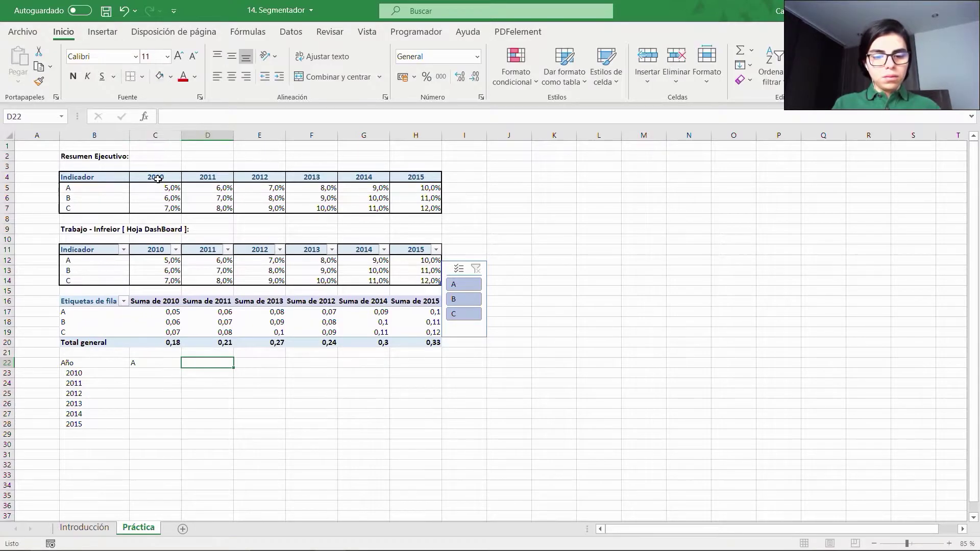
{"action": "type", "text": "B"}
{"action": "key", "text": "Tab"}
{"action": "type", "text": "C"}
{"action": "key", "text": "Return"}
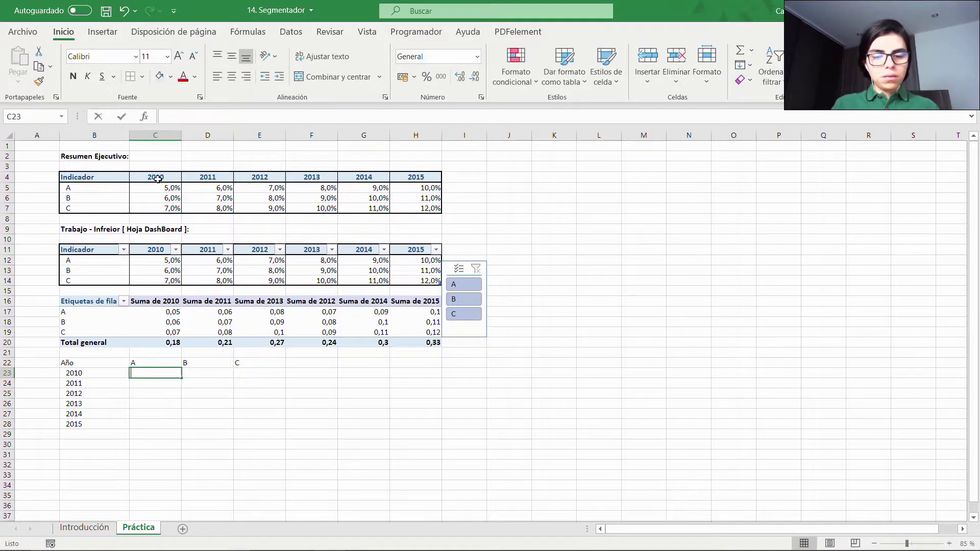
- Enter a SI.ERROR formula in C23 that pulls indicator A's Suma de 2010 from pivot cell C17, with 0 on error
{"action": "type", "text": "=SI"}
{"action": "key", "text": "Down"}
{"action": "key", "text": "Down"}
{"action": "key", "text": "Tab"}
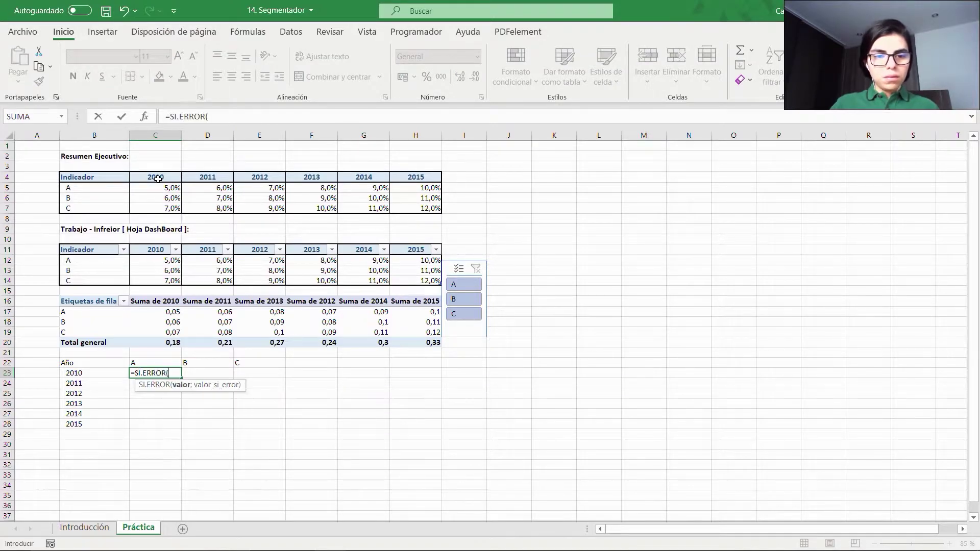
{"action": "left_click", "coordinate": [144, 311]}
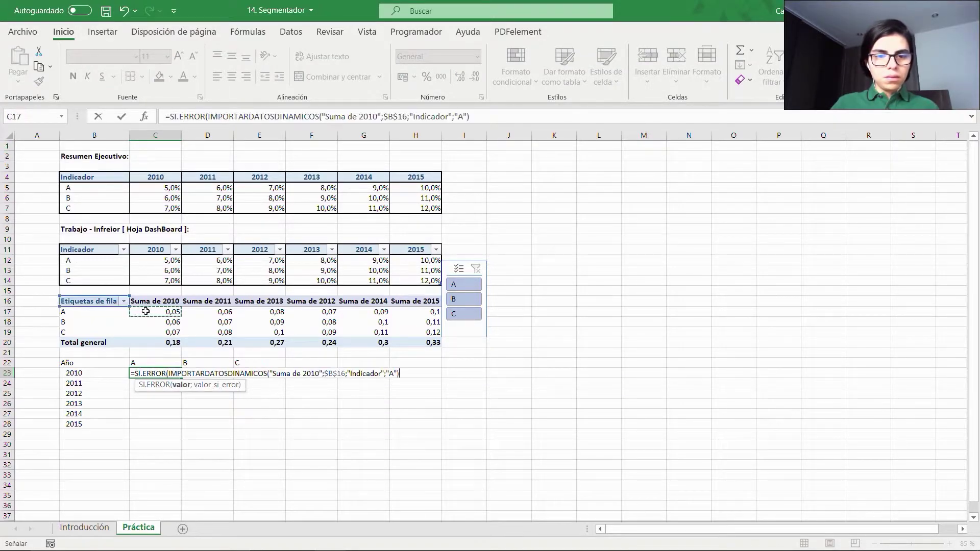
{"action": "type", "text": ";0"}
{"action": "key", "text": "Return"}
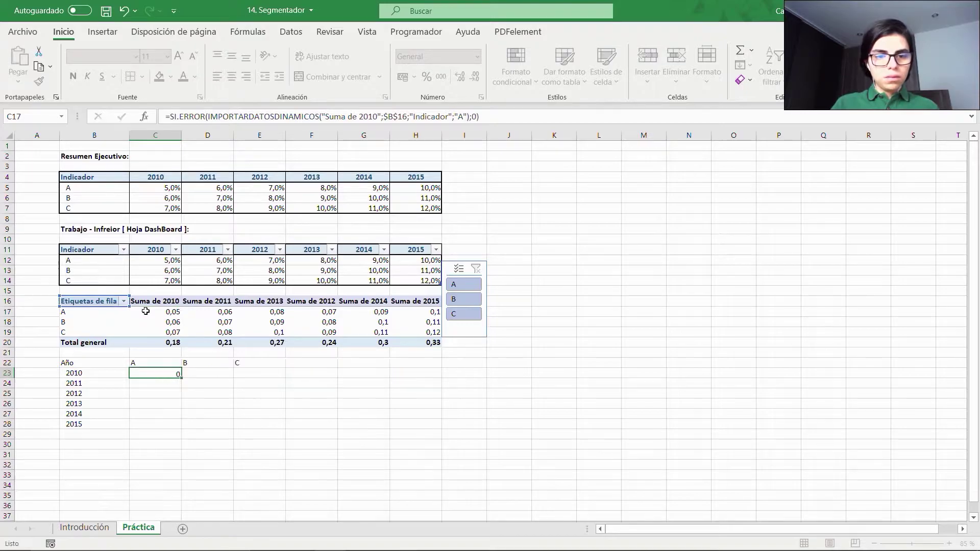
- Copy the C23 formula down through C28 for all the years
{"action": "key", "text": "Up"}
{"action": "key", "text": "ctrl+c"}
{"action": "key", "text": "Left"}
{"action": "key", "text": "ctrl+Down"}
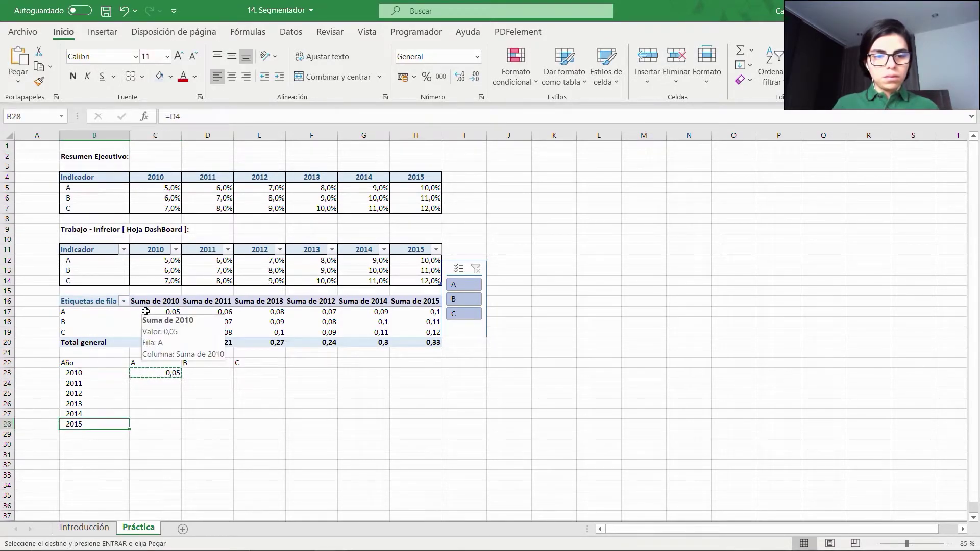
{"action": "key", "text": "Right"}
{"action": "key", "text": "ctrl+shift+Up"}
{"action": "key", "text": "ctrl+v"}
{"action": "key", "text": "Escape"}
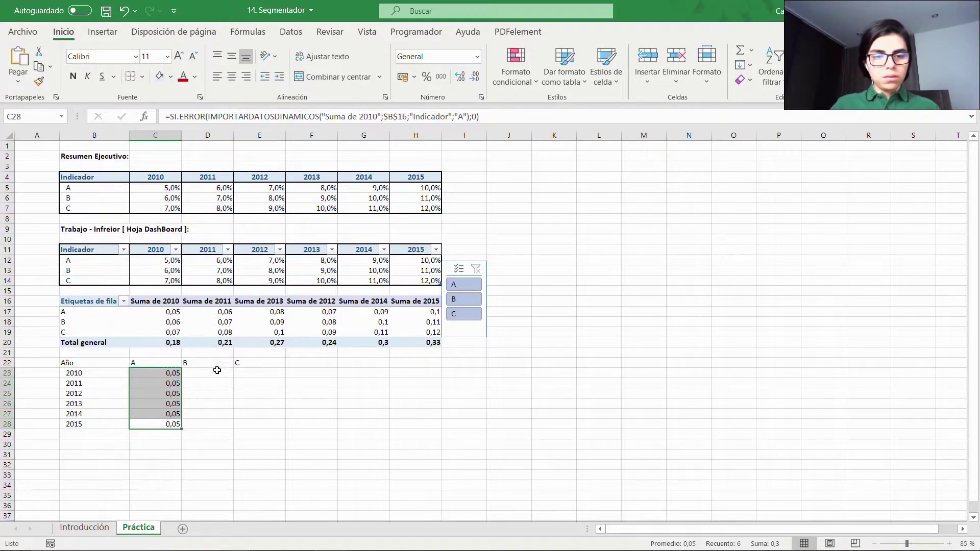
- Change the pivot field in the C24 and C25 formulas to Suma de 2011 and Suma de 2012
{"action": "left_click", "coordinate": [175, 373]}
{"action": "key", "text": "Down"}
{"action": "left_click", "coordinate": [379, 117]}
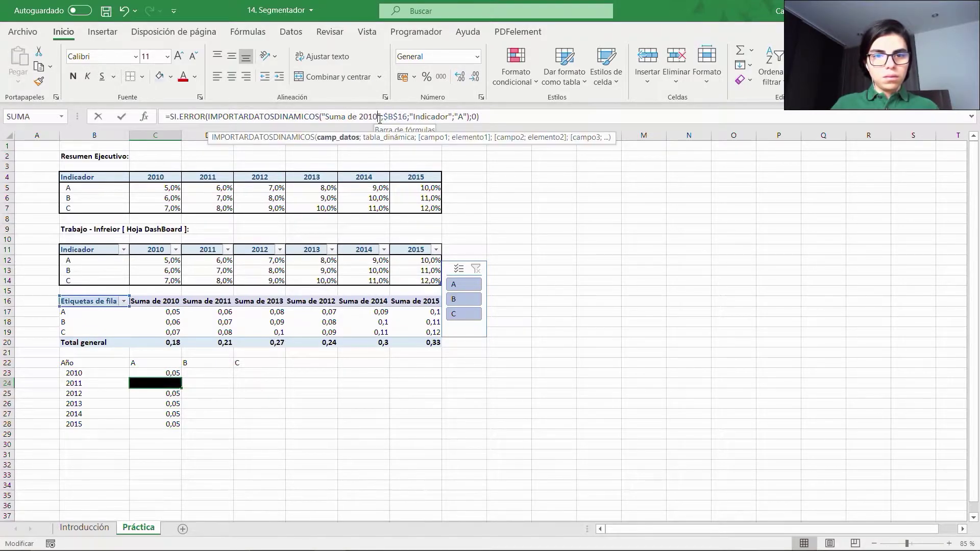
{"action": "key", "text": "Delete"}
{"action": "type", "text": "1"}
{"action": "key", "text": "Return"}
{"action": "left_click", "coordinate": [380, 119]}
{"action": "key", "text": "Left"}
{"action": "key", "text": "Delete"}
{"action": "type", "text": "2"}
{"action": "key", "text": "Return"}
- Change the pivot field in the C26 and C27 formulas to Suma de 2013 and Suma de 2014
{"action": "left_click", "coordinate": [380, 118]}
{"action": "key", "text": "Left"}
{"action": "key", "text": "Delete"}
{"action": "type", "text": "3"}
{"action": "key", "text": "Return"}
{"action": "left_click", "coordinate": [380, 118]}
{"action": "key", "text": "Left"}
{"action": "key", "text": "Delete"}
{"action": "type", "text": "4"}
{"action": "key", "text": "Return"}
- Change the pivot field in the C28 formula to Suma de 2015
{"action": "left_click", "coordinate": [379, 119]}
{"action": "key", "text": "Left"}
{"action": "key", "text": "Delete"}
{"action": "type", "text": "5"}
{"action": "key", "text": "Return"}
- Enter a SI.ERROR formula in D23 that pulls indicator B's Suma de 2010 from pivot cell C18, with 0 on error
{"action": "key", "text": "Up"}
{"action": "key", "text": "Up"}
{"action": "key", "text": "Up"}
{"action": "key", "text": "Up"}
{"action": "key", "text": "Up"}
{"action": "key", "text": "Up"}
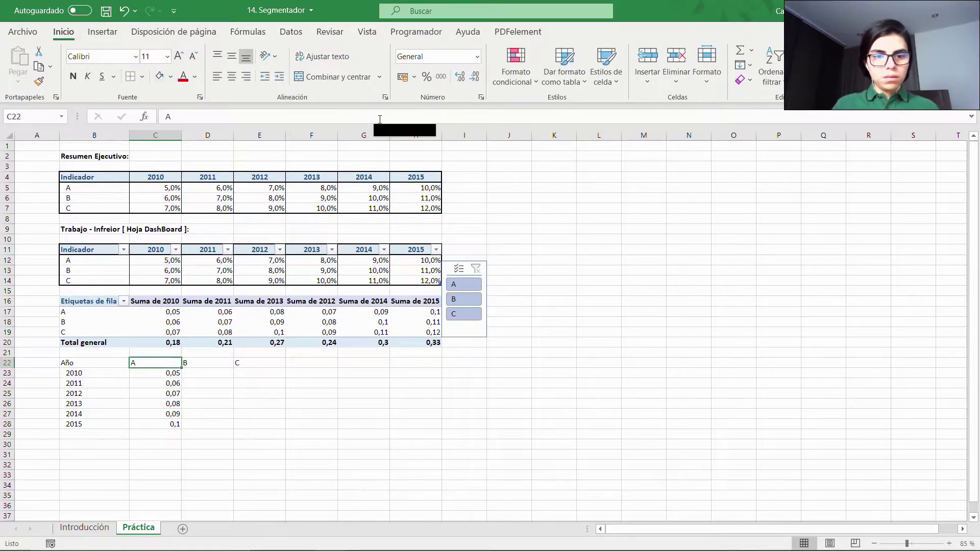
{"action": "key", "text": "Right"}
{"action": "type", "text": "=SI"}
{"action": "key", "text": "Down"}
{"action": "key", "text": "Down"}
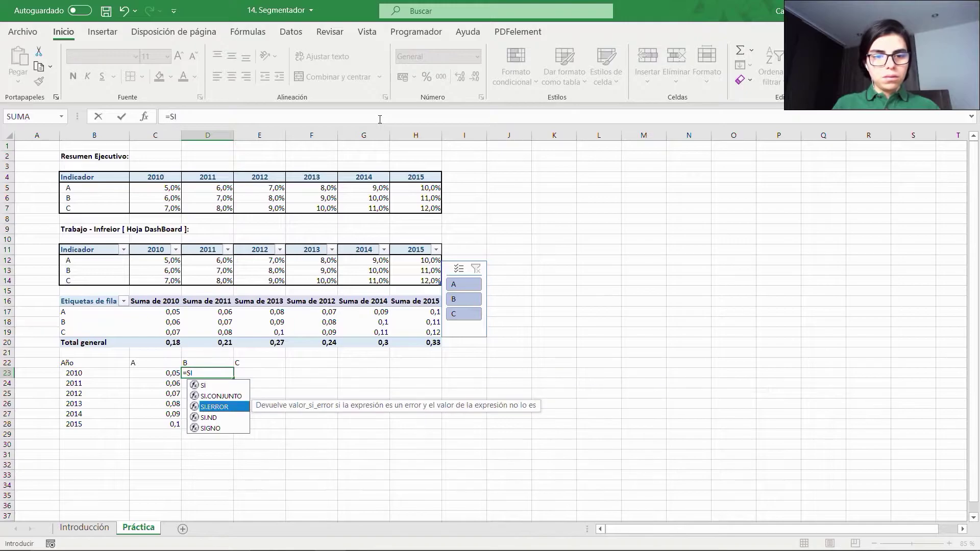
{"action": "key", "text": "Tab"}
{"action": "left_click", "coordinate": [161, 321]}
{"action": "type", "text": ";0"}
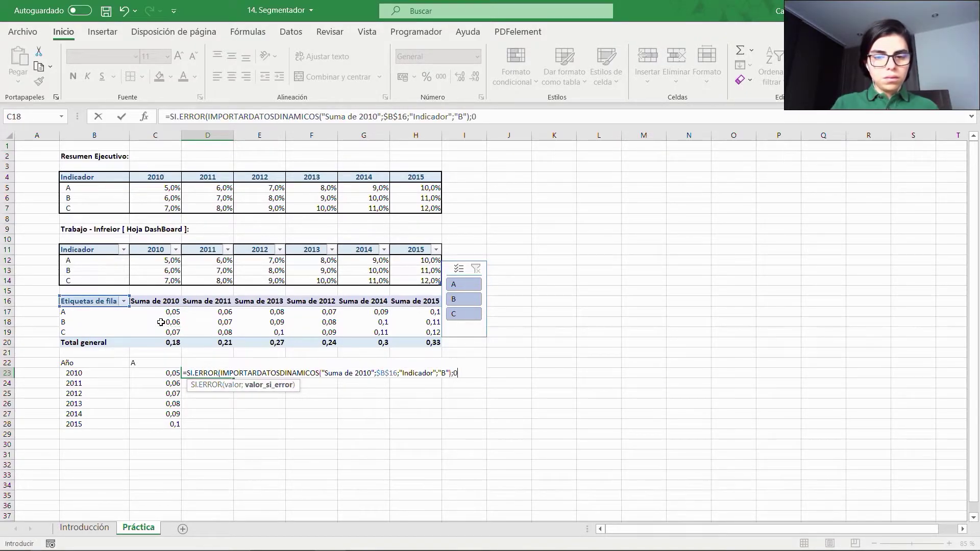
{"action": "type", "text": ")"}
{"action": "key", "text": "Return"}
- Copy the D23 formula down through D28 for all the years
{"action": "key", "text": "Up"}
{"action": "key", "text": "ctrl+c"}
{"action": "key", "text": "Left"}
{"action": "key", "text": "ctrl+Down"}
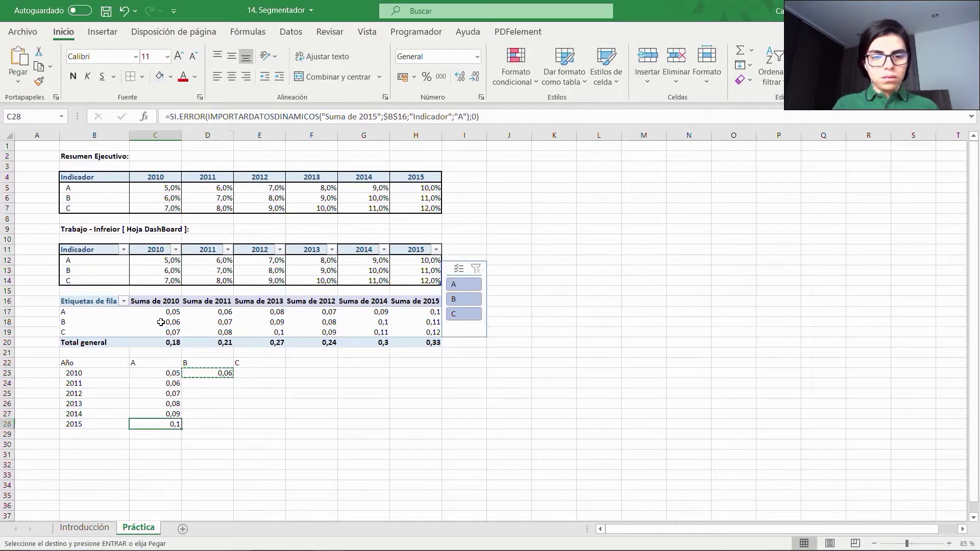
{"action": "key", "text": "Right"}
{"action": "key", "text": "ctrl+shift+Up"}
{"action": "key", "text": "ctrl+v"}
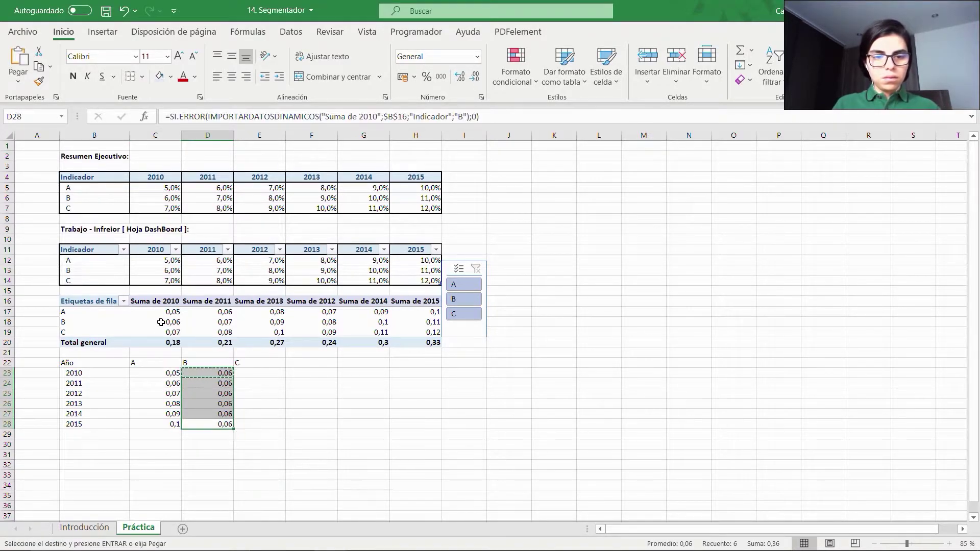
{"action": "key", "text": "Escape"}
- Change the pivot field in the D24 and D25 formulas to Suma de 2011 and Suma de 2012
{"action": "key", "text": "ctrl+Up"}
{"action": "key", "text": "Down"}
{"action": "key", "text": "F2"}
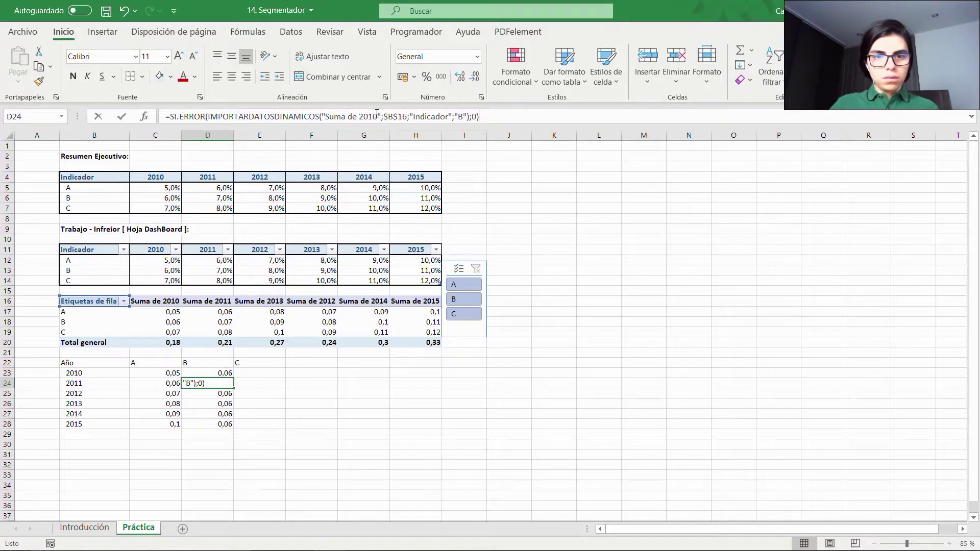
{"action": "left_click", "coordinate": [376, 115]}
{"action": "key", "text": "BackSpace"}
{"action": "type", "text": "1"}
{"action": "key", "text": "Return"}
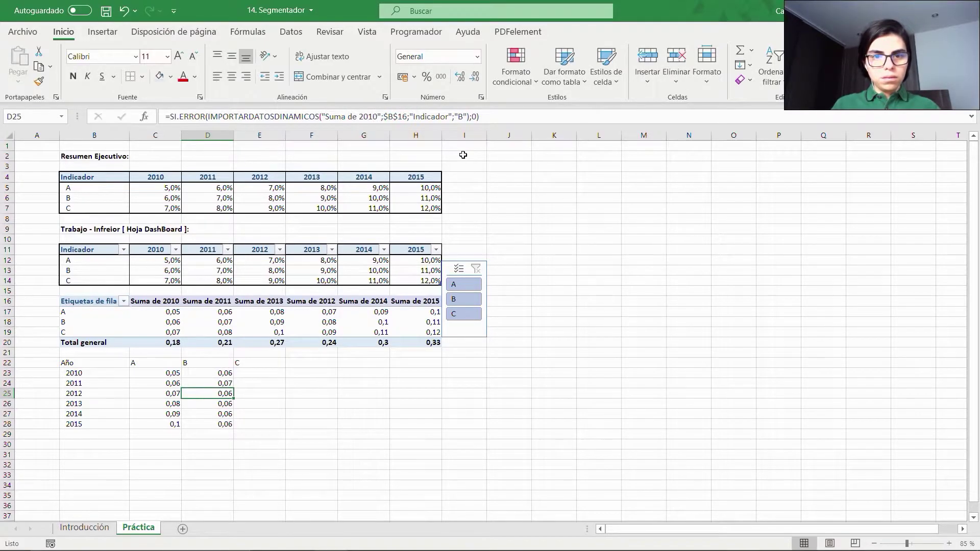
{"action": "left_click", "coordinate": [379, 117]}
{"action": "key", "text": "BackSpace"}
{"action": "type", "text": "2Ç"}
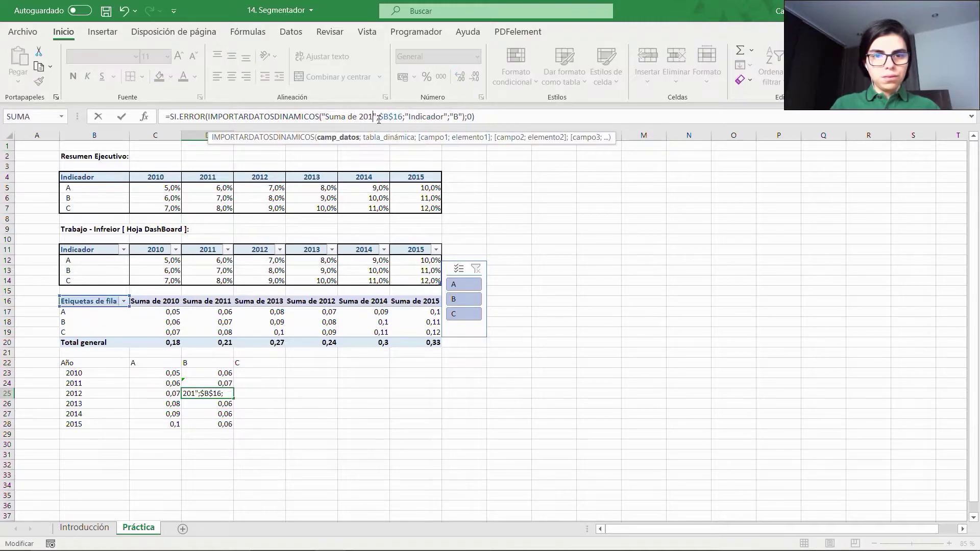
{"action": "key", "text": "BackSpace"}
{"action": "key", "text": "Return"}
- Change the pivot field in the D26 and D27 formulas to Suma de 2013 and Suma de 2014
{"action": "left_click", "coordinate": [378, 118]}
{"action": "key", "text": "BackSpace"}
{"action": "type", "text": "3"}
{"action": "key", "text": "Return"}
{"action": "left_click", "coordinate": [379, 117]}
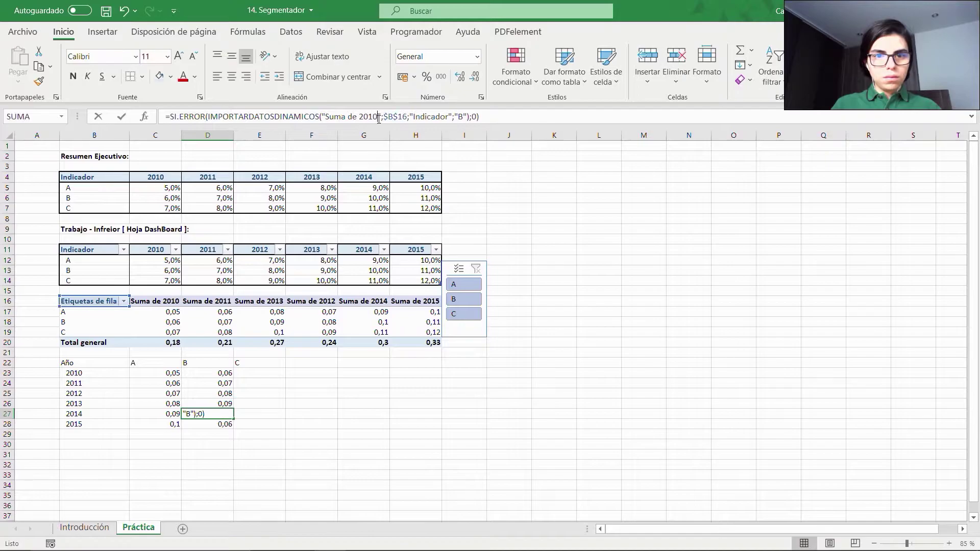
{"action": "key", "text": "BackSpace"}
{"action": "type", "text": "4"}
{"action": "key", "text": "Return"}
- Change the pivot field in the D28 formula to Suma de 2015
{"action": "left_click", "coordinate": [378, 117]}
{"action": "key", "text": "BackSpace"}
{"action": "type", "text": "5"}
{"action": "key", "text": "Return"}
- Enter a SI.ERROR formula in E23 that pulls indicator C's Suma de 2010 from pivot cell C19, with 0 on error
{"action": "key", "text": "Up"}
{"action": "key", "text": "Up"}
{"action": "key", "text": "Up"}
{"action": "key", "text": "Up"}
{"action": "key", "text": "Up"}
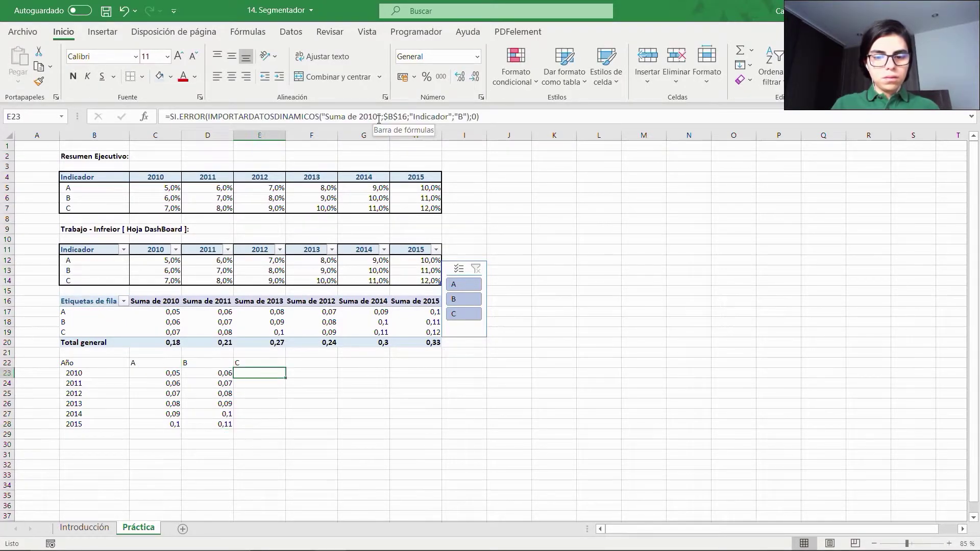
{"action": "key", "text": "Right"}
{"action": "type", "text": "=SI"}
{"action": "key", "text": "Down"}
{"action": "key", "text": "Down"}
{"action": "key", "text": "Tab"}
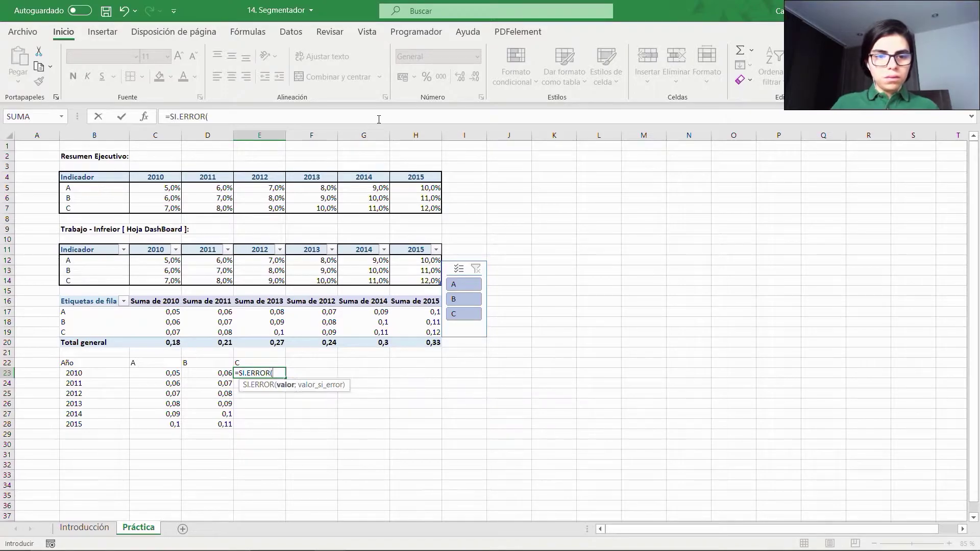
{"action": "left_click", "coordinate": [155, 328]}
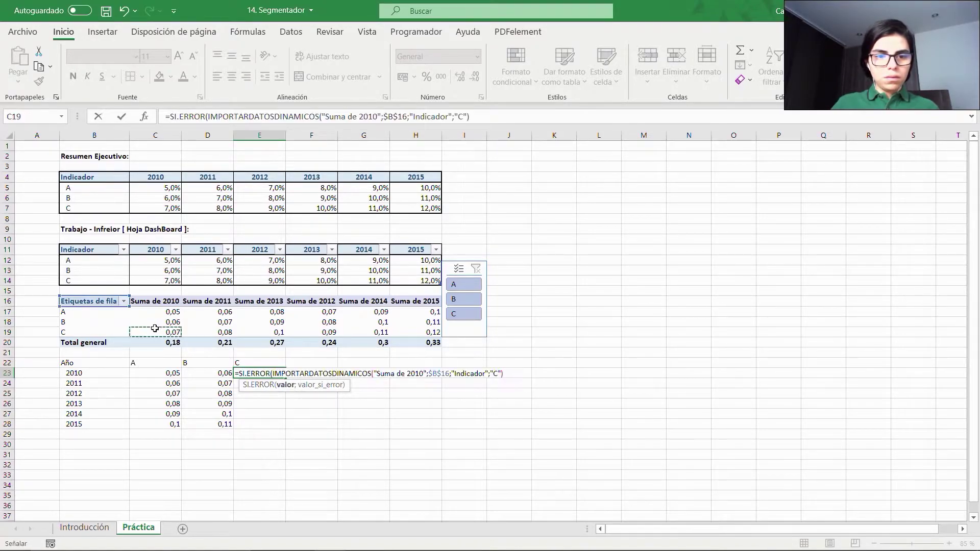
{"action": "type", "text": "; 0)"}
{"action": "key", "text": "ctrl+Return"}
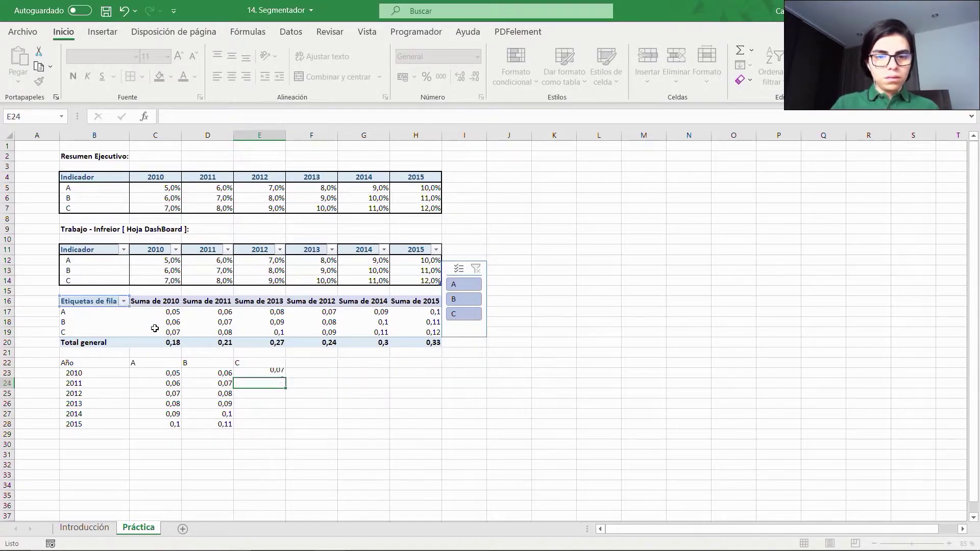
- Copy the E23 formula down through E28 for all the years
{"action": "key", "text": "ctrl+c"}
{"action": "key", "text": "Left"}
{"action": "key", "text": "ctrl+Down"}
{"action": "key", "text": "Right"}
{"action": "key", "text": "ctrl+shift+Up"}
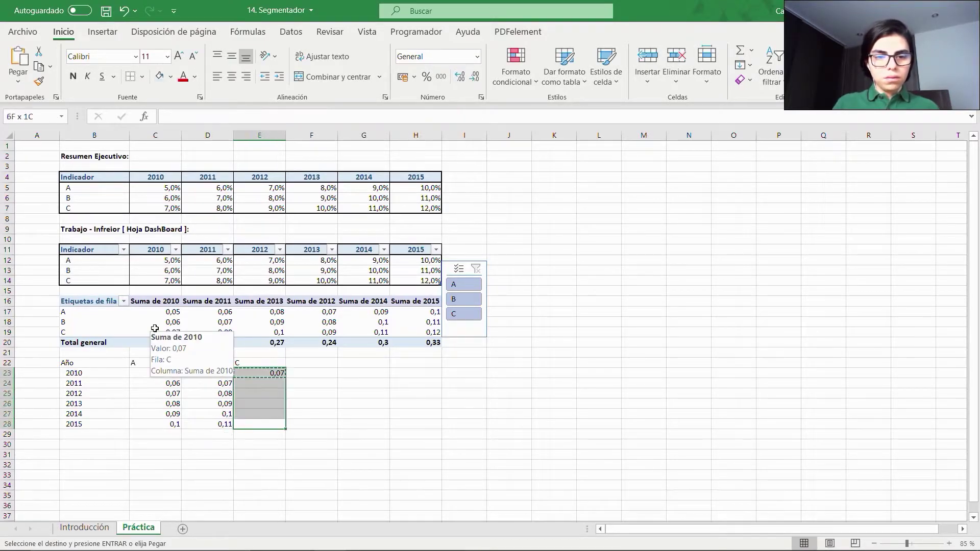
{"action": "key", "text": "Return"}
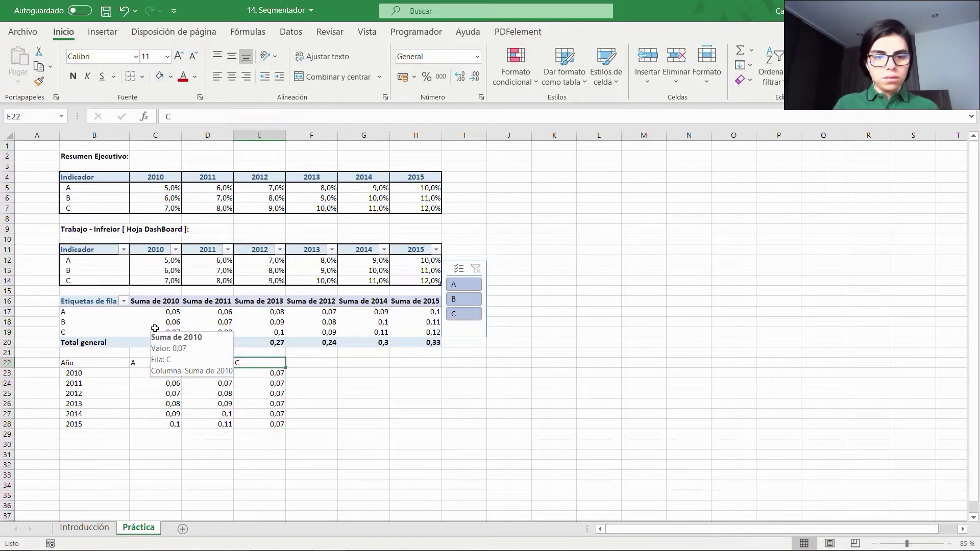
{"action": "key", "text": "Down"}
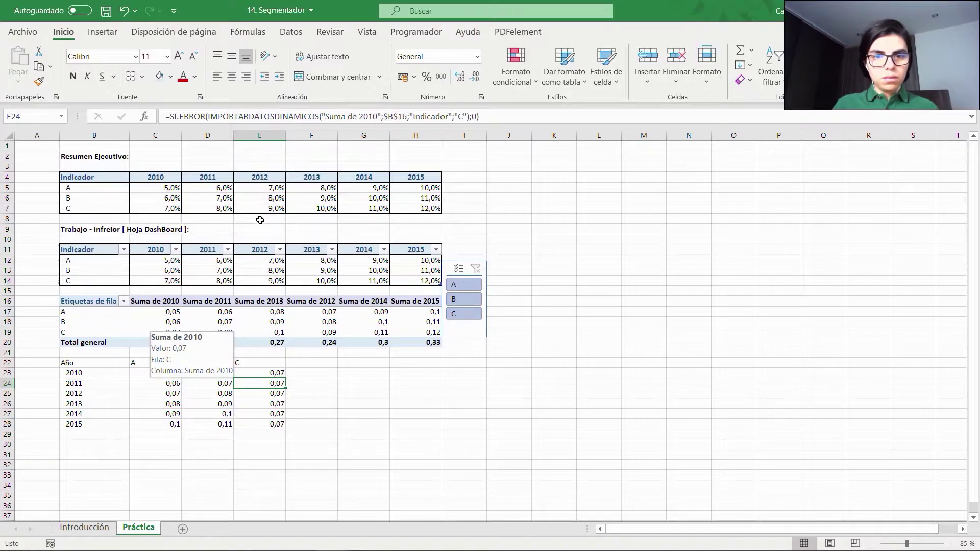
- Change the pivot field in the E24 and E25 formulas to Suma de 2011 and Suma de 2012
{"action": "left_click", "coordinate": [377, 116]}
{"action": "key", "text": "BackSpace"}
{"action": "type", "text": "1"}
{"action": "key", "text": "Return"}
{"action": "left_click", "coordinate": [377, 116]}
{"action": "key", "text": "BackSpace"}
{"action": "type", "text": "2"}
{"action": "key", "text": "Return"}
- Change the pivot field in the E26, E27 and E28 formulas to Suma de 2013, Suma de 2014 and Suma de 2015
{"action": "left_click", "coordinate": [377, 117]}
{"action": "key", "text": "BackSpace"}
{"action": "type", "text": "3"}
{"action": "key", "text": "Return"}
{"action": "left_click", "coordinate": [376, 117]}
{"action": "key", "text": "BackSpace"}
{"action": "type", "text": "4"}
{"action": "key", "text": "Return"}
{"action": "left_click", "coordinate": [377, 116]}
{"action": "key", "text": "BackSpace"}
{"action": "type", "text": "5"}
{"action": "key", "text": "Return"}
- Format the indicator values in C23:E28 as percentages with one decimal
{"action": "key", "text": "Up"}
{"action": "key", "text": "ctrl+Up"}
{"action": "key", "text": "Left"}
{"action": "key", "text": "Left"}
{"action": "key", "text": "Down"}
{"action": "key", "text": "ctrl+shift+Right"}
{"action": "key", "text": "ctrl+shift+Down"}
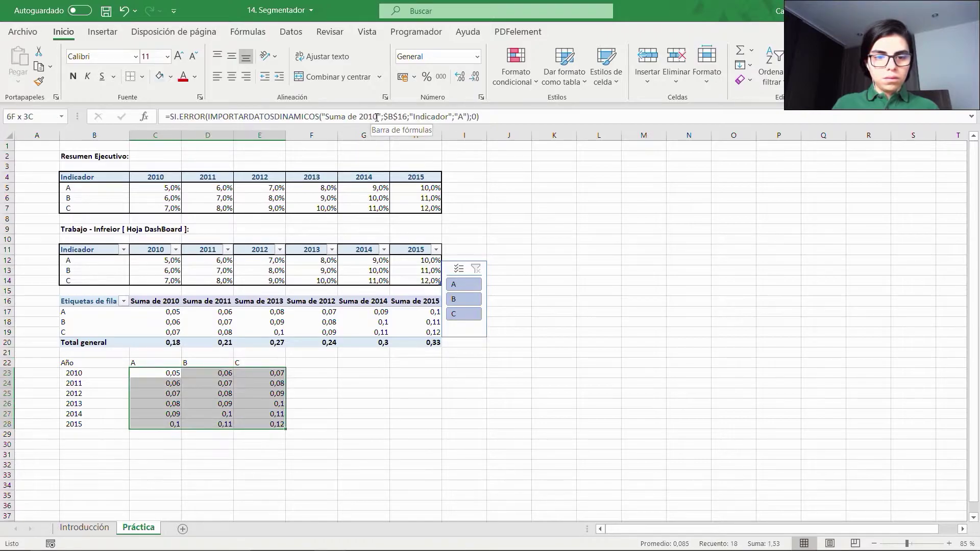
{"action": "key", "text": "ctrl+shift+5"}
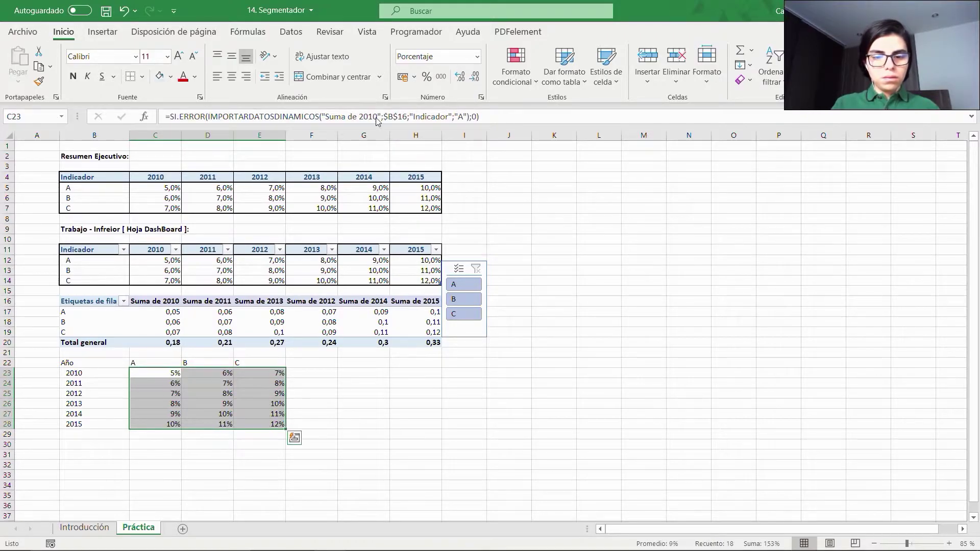
{"action": "key", "text": "alt+o"}
{"action": "key", "text": "0"}
{"action": "key", "text": "Up"}
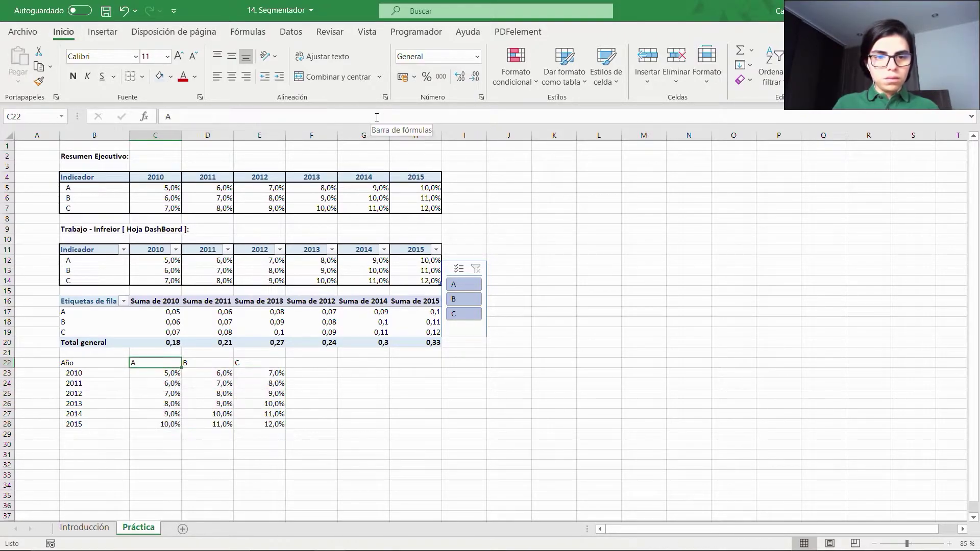
- Apply the blue header and border formatting of the Resumen Ejecutivo table to the year-by-indicator table in B22:E28
{"action": "left_click", "coordinate": [113, 180]}
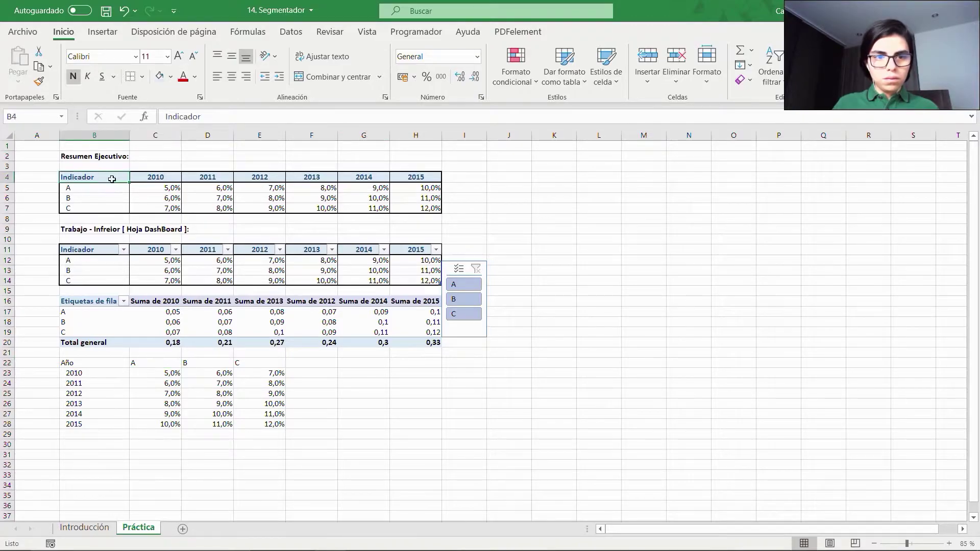
{"action": "key", "text": "shift+Right"}
{"action": "key", "text": "shift+Right"}
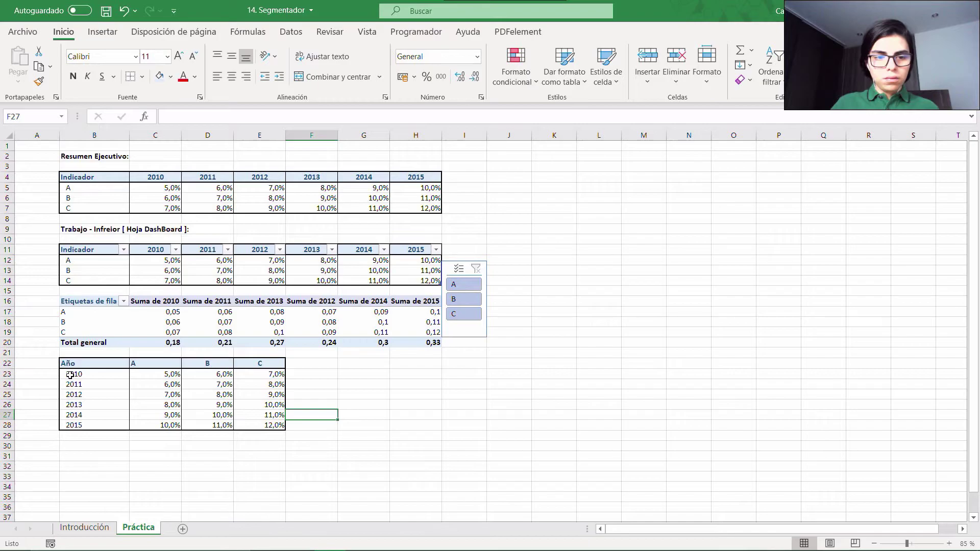
- Insert a 2D line chart with markers from the range B23:E28
{"action": "left_click_drag", "start_coordinate": [71, 375], "coordinate": [270, 425]}
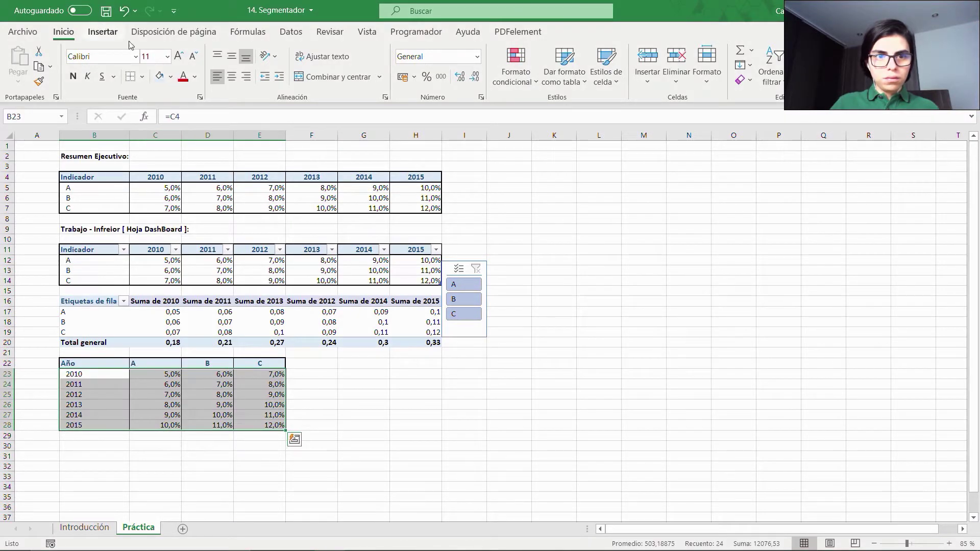
{"action": "left_click", "coordinate": [102, 31]}
{"action": "left_click", "coordinate": [378, 66]}
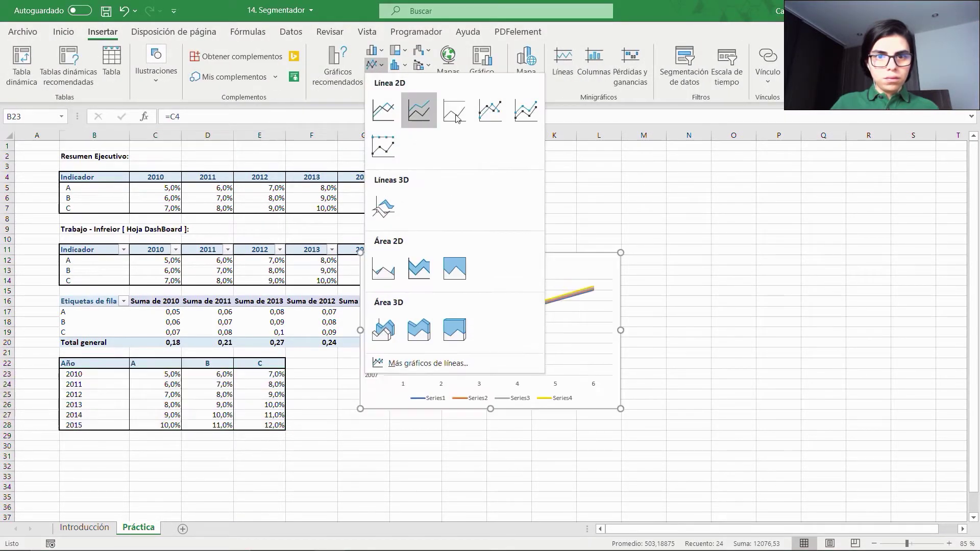
{"action": "left_click", "coordinate": [494, 107]}
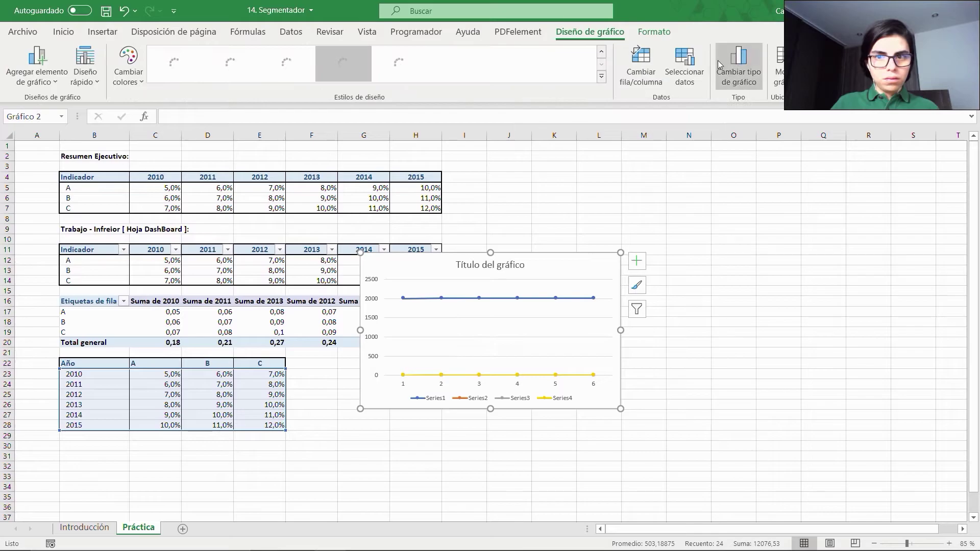
- Remove Series1, which plots the years, from the chart's data source
{"action": "left_click", "coordinate": [683, 64]}
{"action": "left_click", "coordinate": [107, 203]}
{"action": "left_click", "coordinate": [171, 184]}
- Name the three remaining chart series A, B and C by linking them to header cells C22, D22 and E22
{"action": "left_click", "coordinate": [123, 185]}
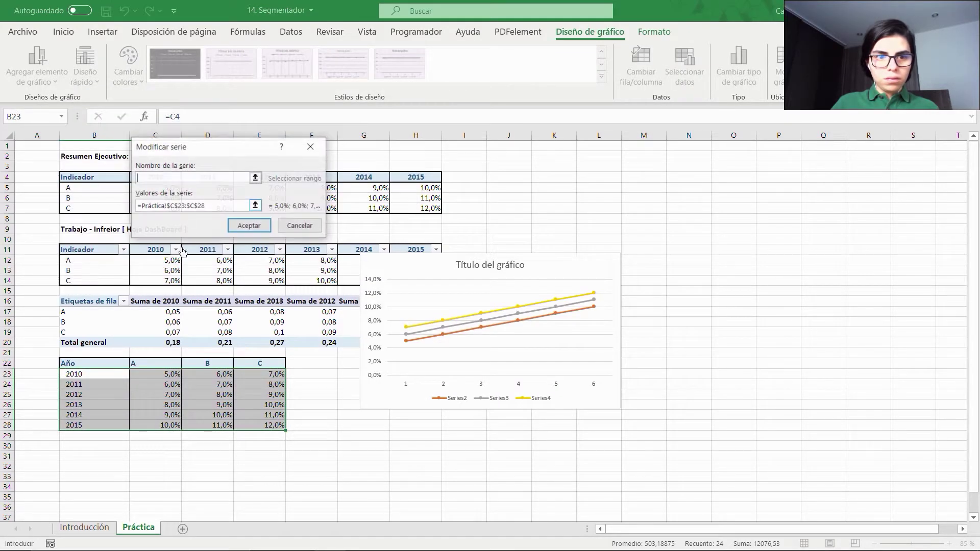
{"action": "left_click", "coordinate": [155, 363]}
{"action": "left_click", "coordinate": [249, 226]}
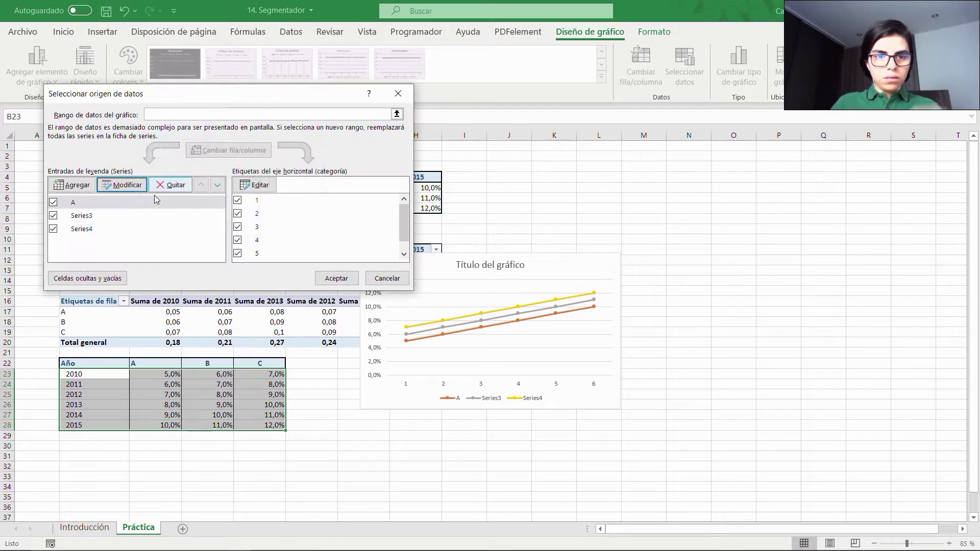
{"action": "left_click", "coordinate": [123, 216]}
{"action": "left_click", "coordinate": [124, 189]}
{"action": "left_click", "coordinate": [213, 362]}
{"action": "left_click", "coordinate": [250, 226]}
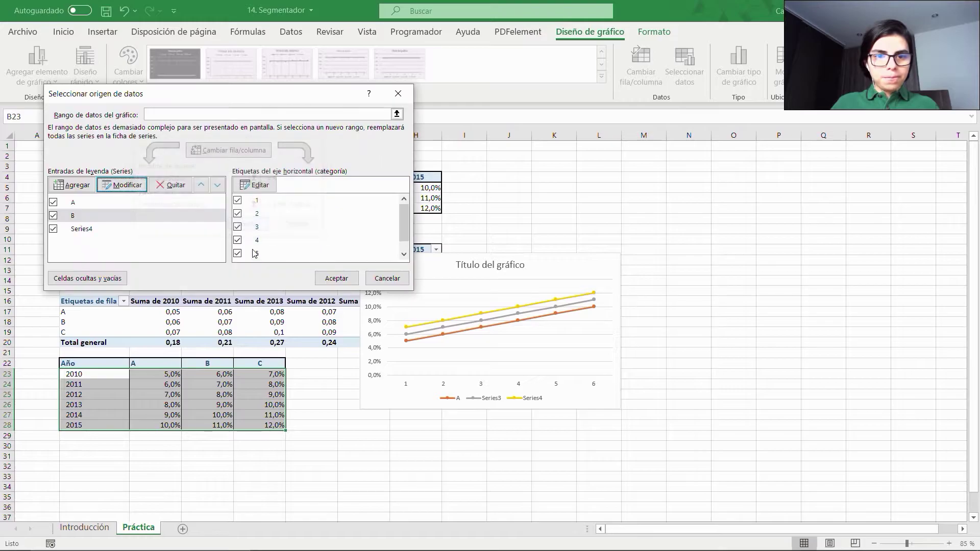
{"action": "left_click", "coordinate": [95, 230]}
{"action": "left_click", "coordinate": [122, 184]}
{"action": "left_click", "coordinate": [248, 363]}
{"action": "left_click", "coordinate": [249, 226]}
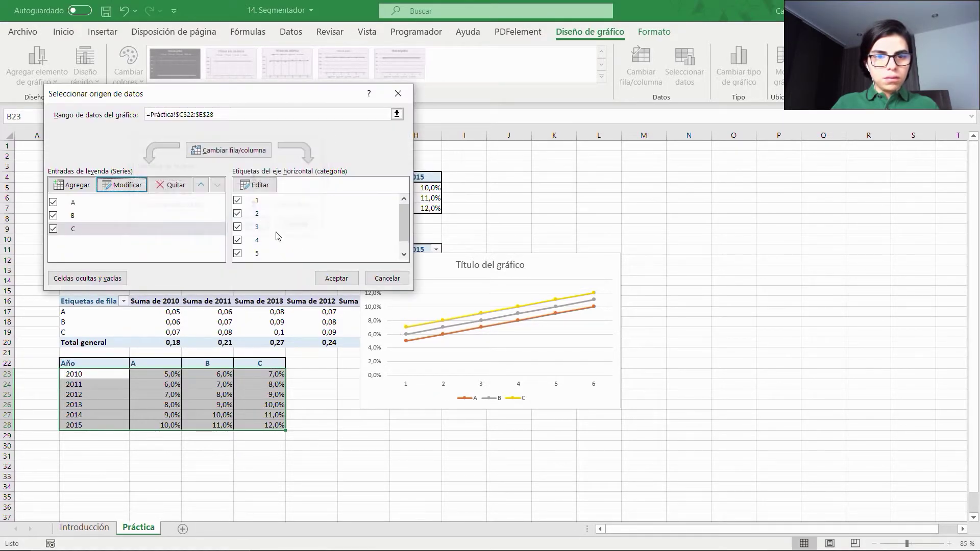
- Set the chart's horizontal axis labels to the years in B23:B28 and accept the data source changes
{"action": "left_click", "coordinate": [263, 189]}
{"action": "left_click", "coordinate": [72, 375]}
{"action": "key", "text": "ctrl+shift+Down"}
{"action": "key", "text": "Return"}
{"action": "left_click", "coordinate": [335, 277]}
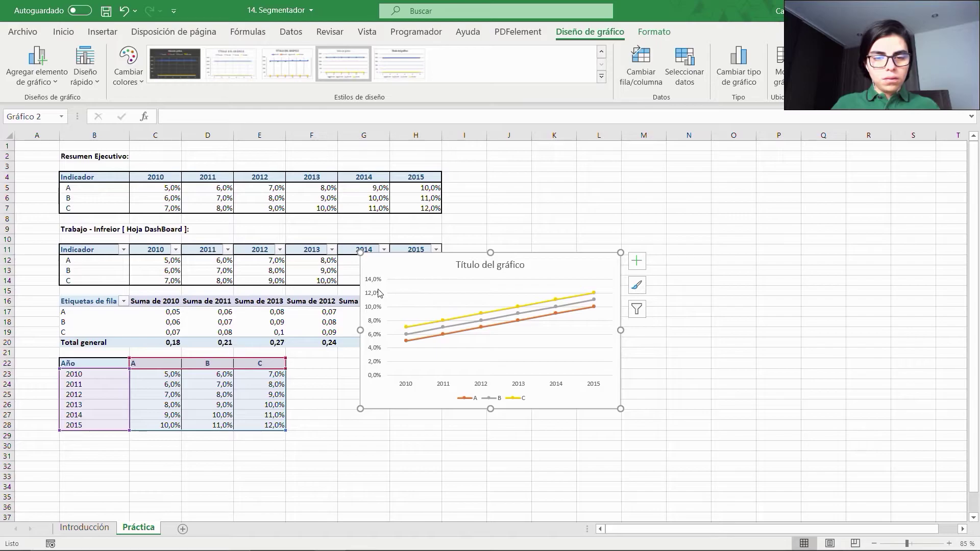
- Delete the gridlines and the title from the line chart
{"action": "left_click", "coordinate": [408, 287]}
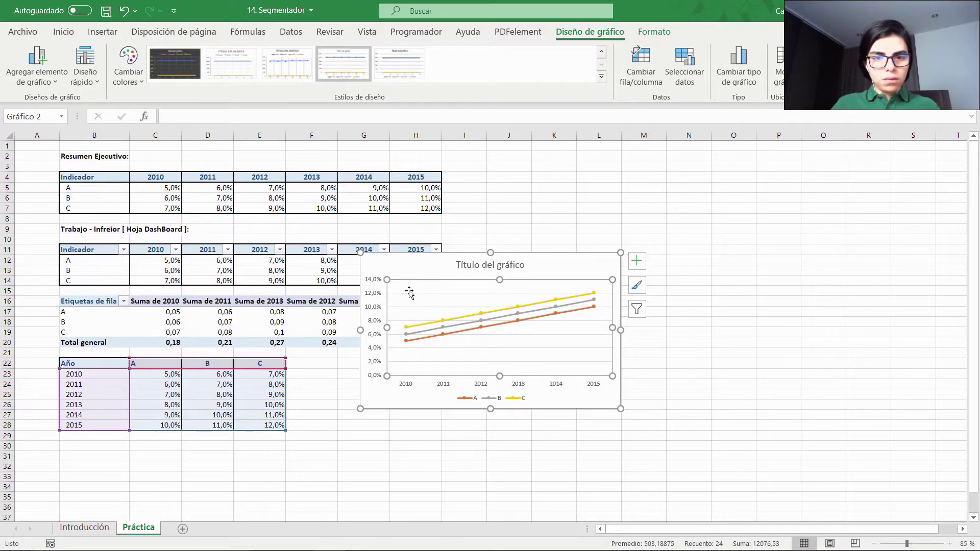
{"action": "left_click", "coordinate": [411, 295]}
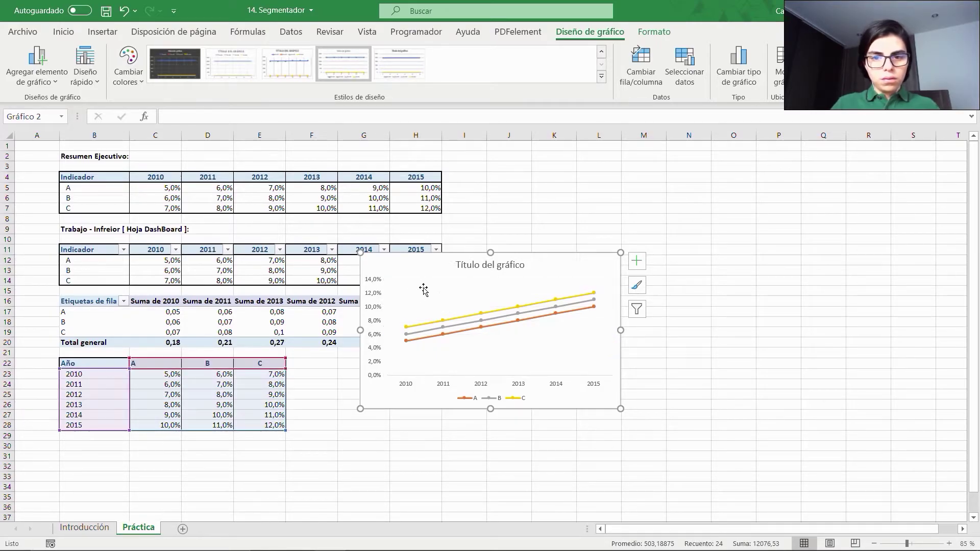
{"action": "left_click", "coordinate": [467, 267]}
{"action": "key", "text": "Delete"}
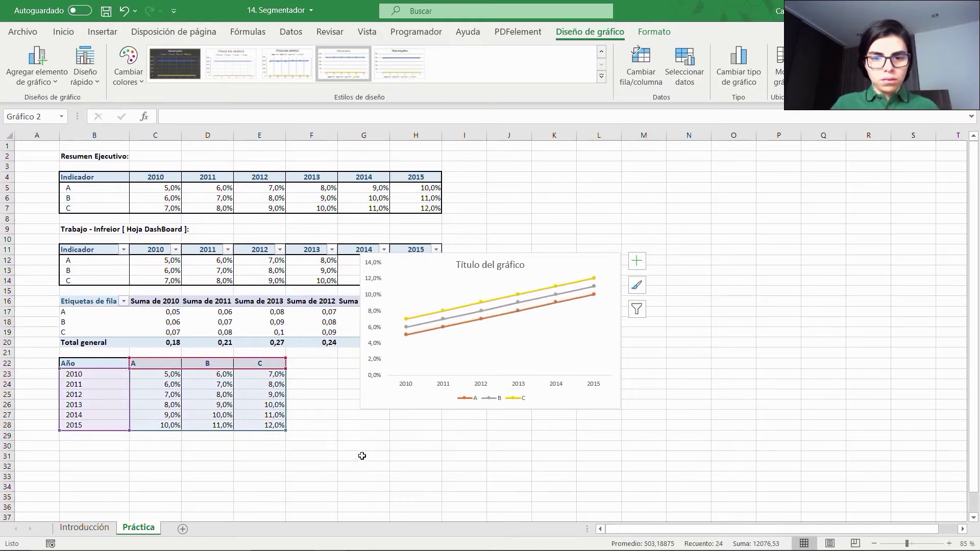
- Move the chart beside the year table, starting at F22, and widen it to the end of column K
{"action": "left_click_drag", "start_coordinate": [385, 406], "coordinate": [316, 505]}
{"action": "left_click_drag", "start_coordinate": [561, 433], "coordinate": [576, 434]}
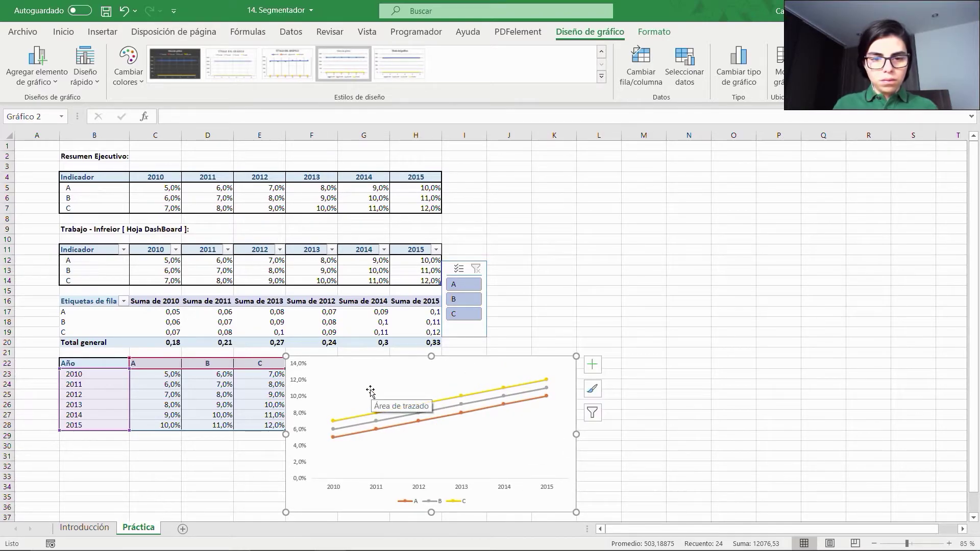
- Set the chart's vertical axis minimum to 0,04 and maximum to 0,13
{"action": "scroll", "coordinate": [371, 391], "scroll_direction": "down", "scroll_amount": 2}
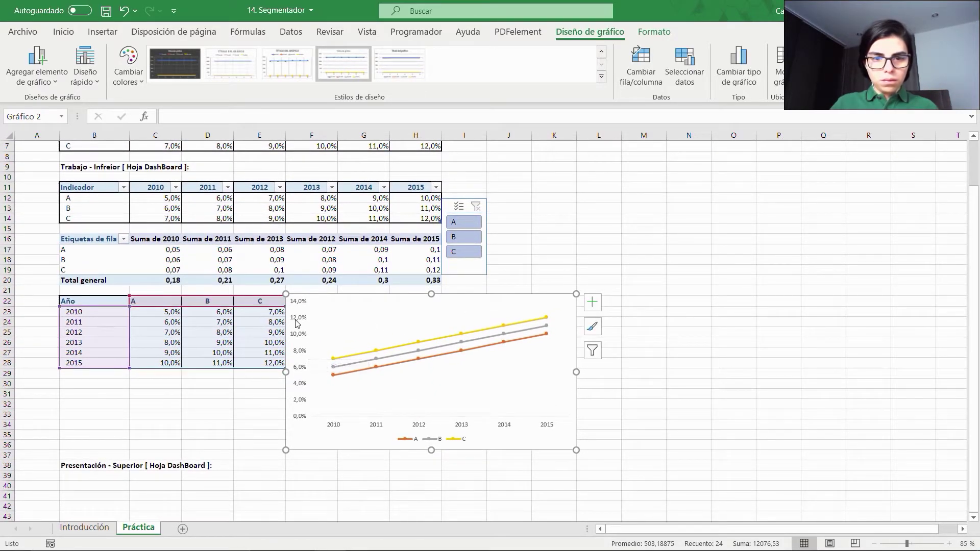
{"action": "double_click", "coordinate": [297, 323]}
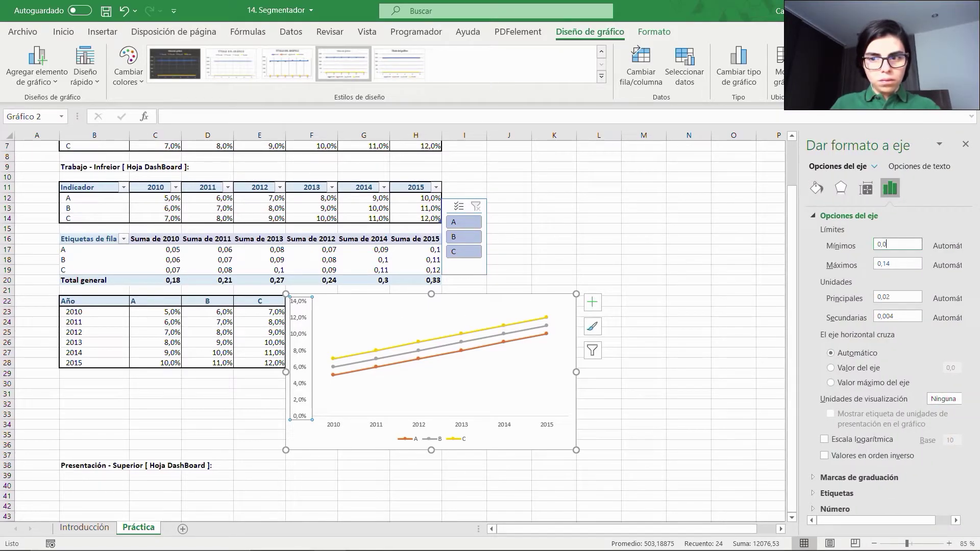
{"action": "left_click", "coordinate": [899, 264]}
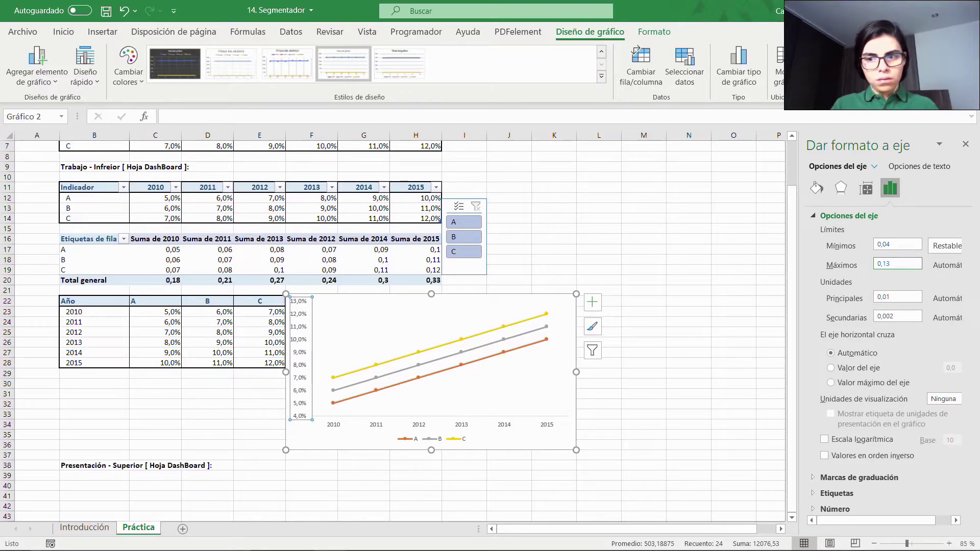
{"action": "left_click", "coordinate": [965, 145]}
- Make the chart's horizontal axis year labels bold and delete the vertical axis
{"action": "left_click", "coordinate": [341, 426]}
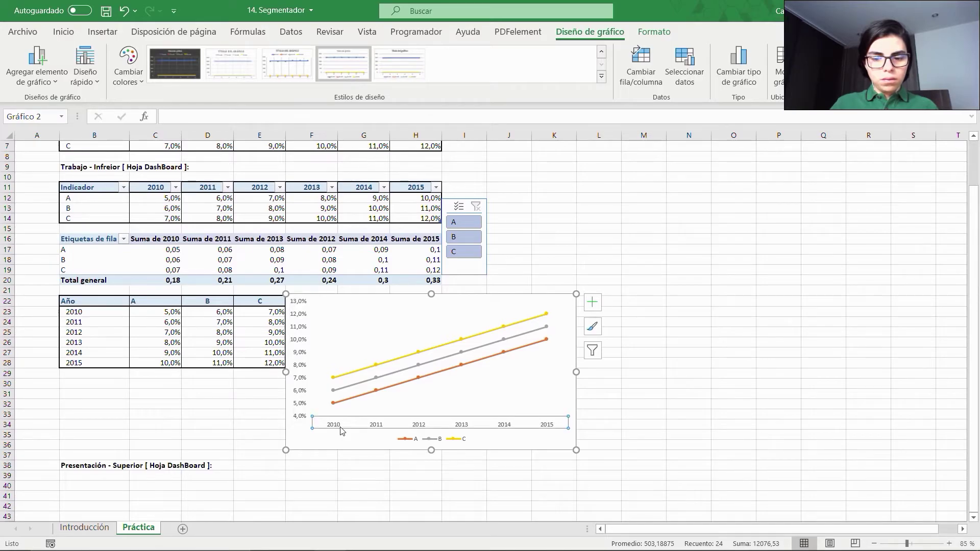
{"action": "left_click", "coordinate": [305, 383]}
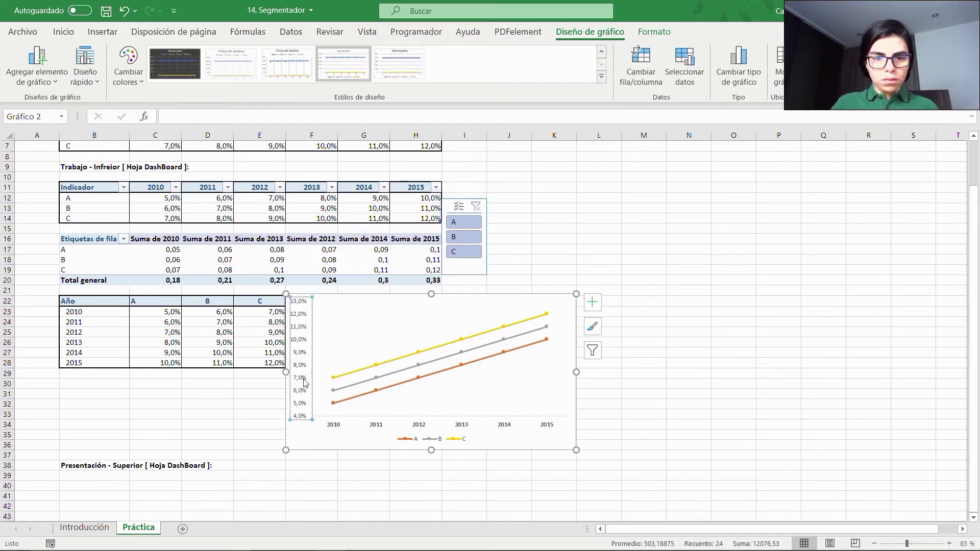
{"action": "key", "text": "Delete"}
- Place the chart's legend at Derecha and add data labels to all series with the Arriba position
{"action": "left_click", "coordinate": [36, 79]}
{"action": "mouse_move", "coordinate": [76, 228]}
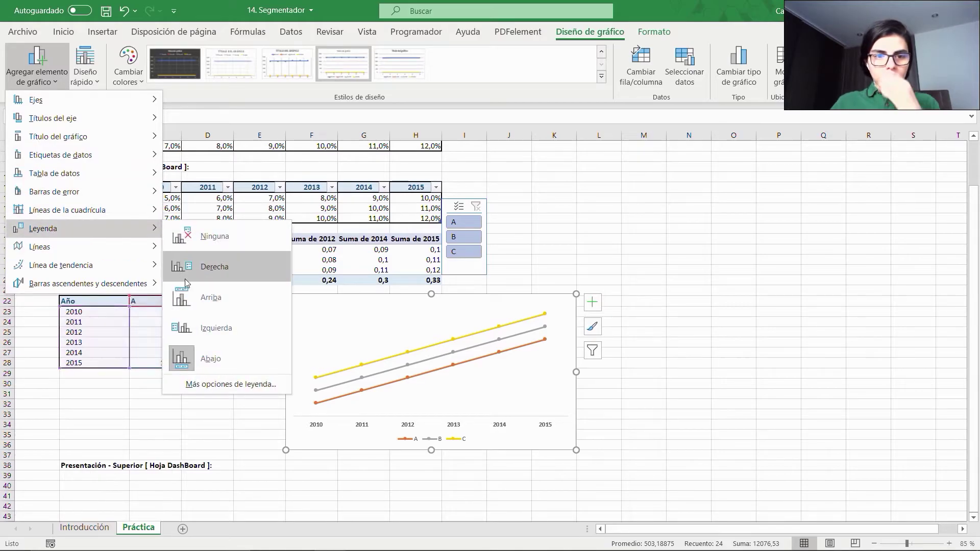
{"action": "left_click", "coordinate": [470, 390]}
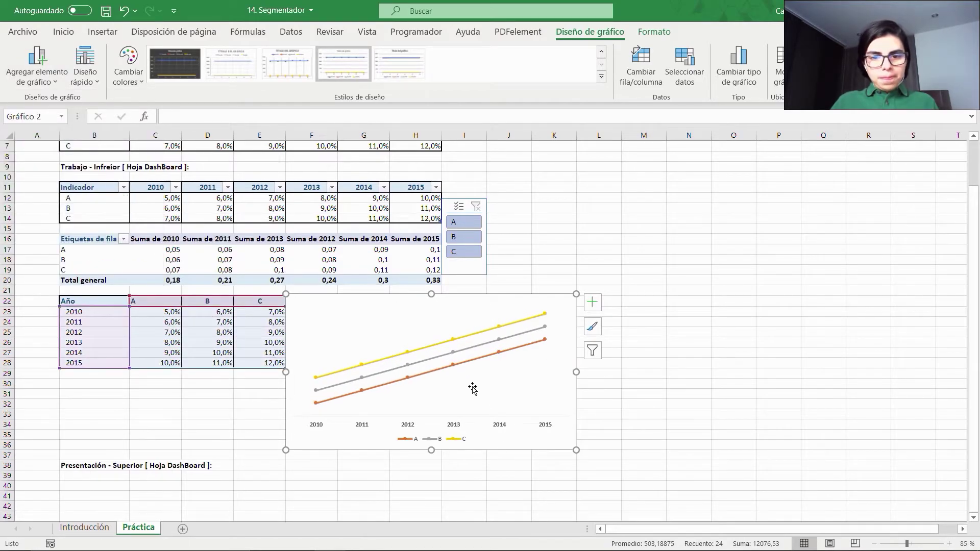
{"action": "left_click", "coordinate": [31, 75]}
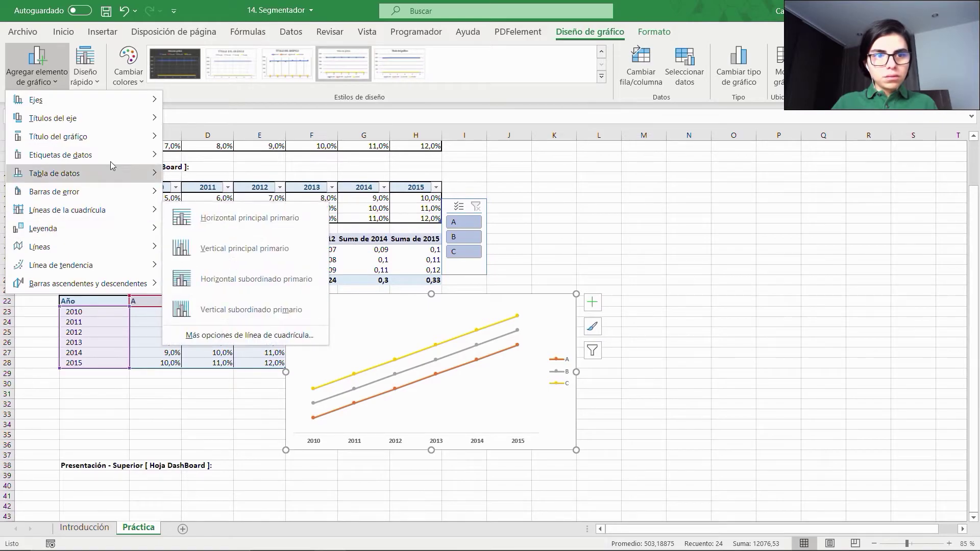
{"action": "mouse_move", "coordinate": [113, 162]}
{"action": "left_click", "coordinate": [204, 285]}
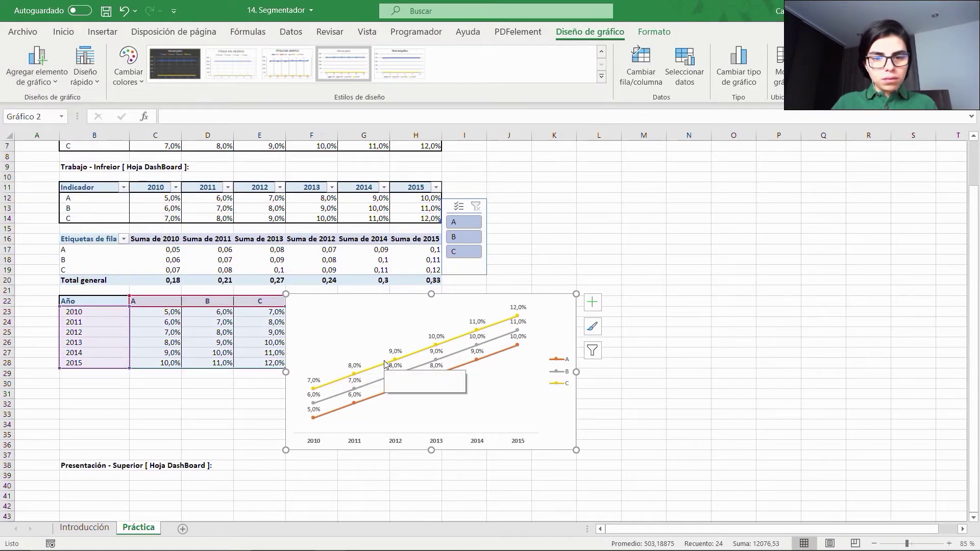
{"action": "left_click", "coordinate": [721, 364]}
- Copy the green panel shape from the Introducción sheet and paste it at B40 on the Práctica sheet
{"action": "scroll", "coordinate": [722, 367], "scroll_direction": "down", "scroll_amount": 4}
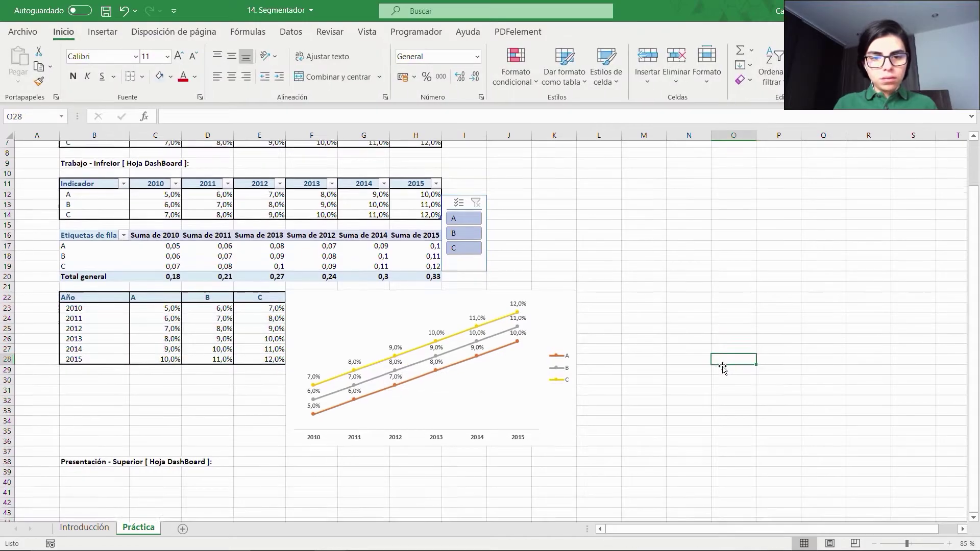
{"action": "key", "text": "ctrl+Page_Up"}
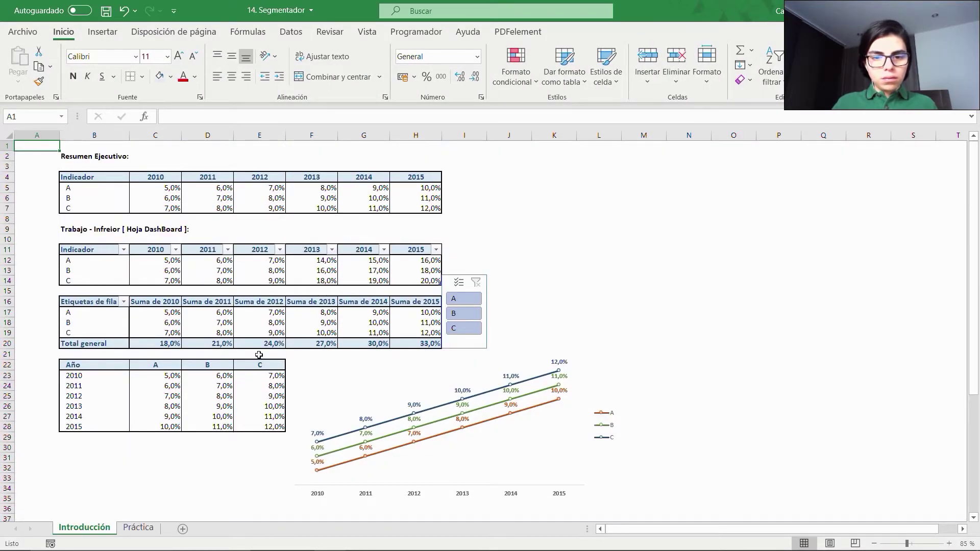
{"action": "scroll", "coordinate": [259, 355], "scroll_direction": "down", "scroll_amount": 13}
{"action": "left_click", "coordinate": [236, 305]}
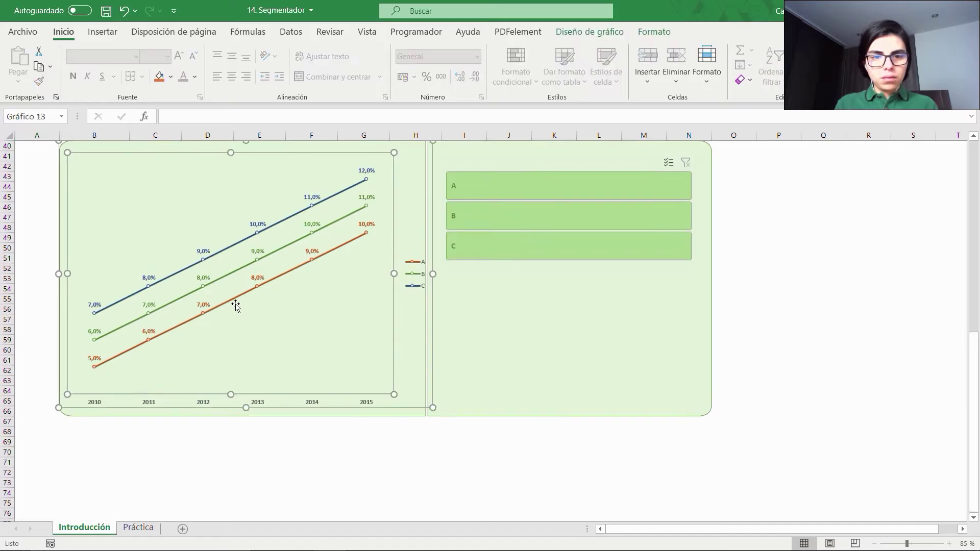
{"action": "left_click", "coordinate": [468, 304]}
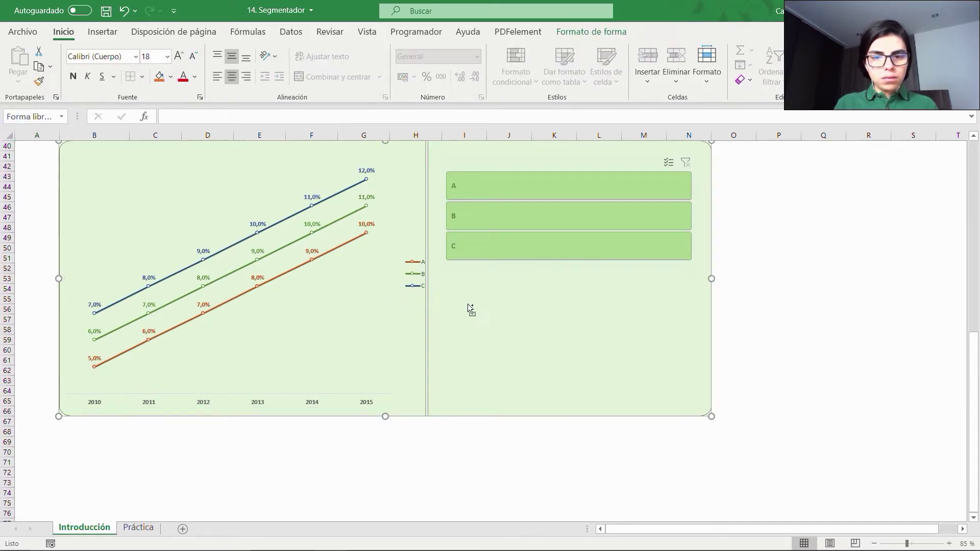
{"action": "key", "text": "ctrl+Page_Down"}
{"action": "left_click", "coordinate": [84, 365]}
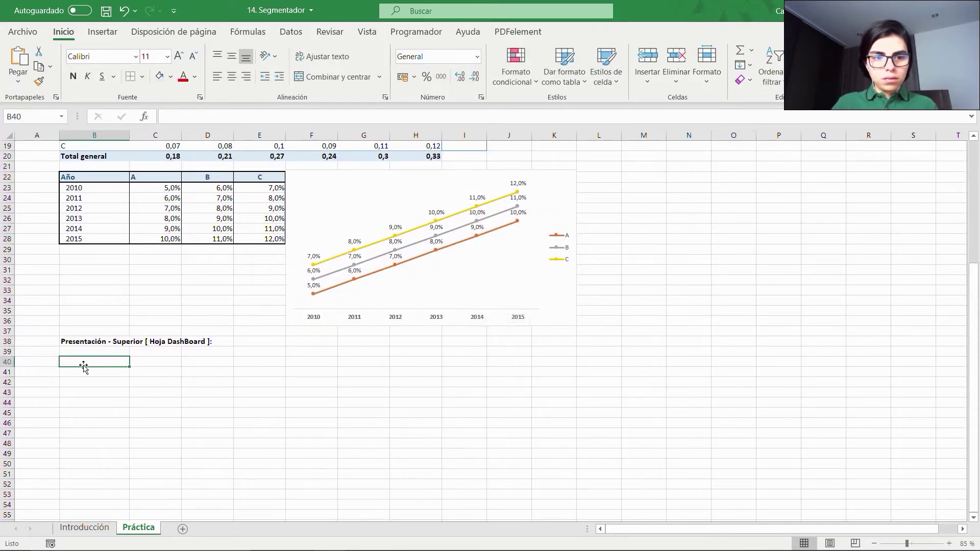
{"action": "key", "text": "ctrl+v"}
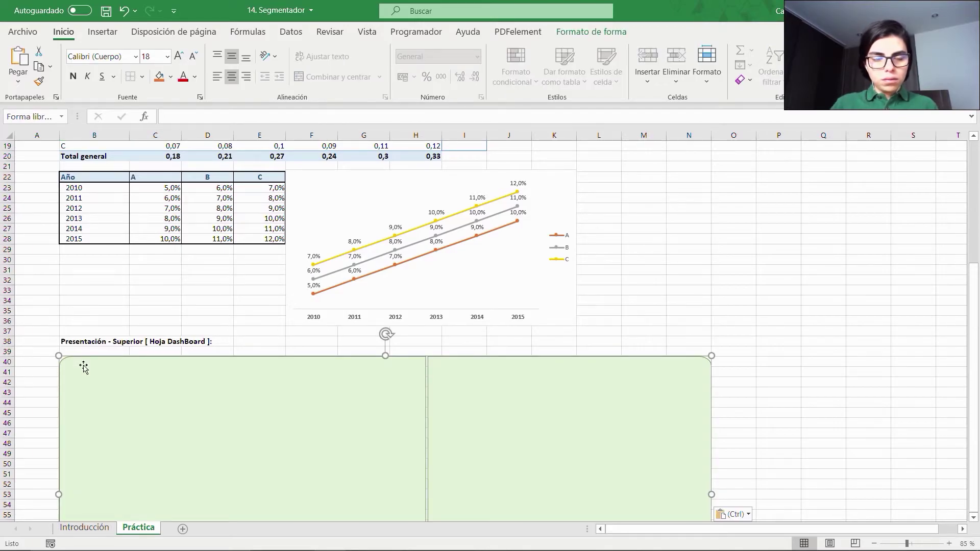
- Copy the line chart and paste the copy onto the left half of the green panel under Presentación - Superior
{"action": "left_click", "coordinate": [297, 250]}
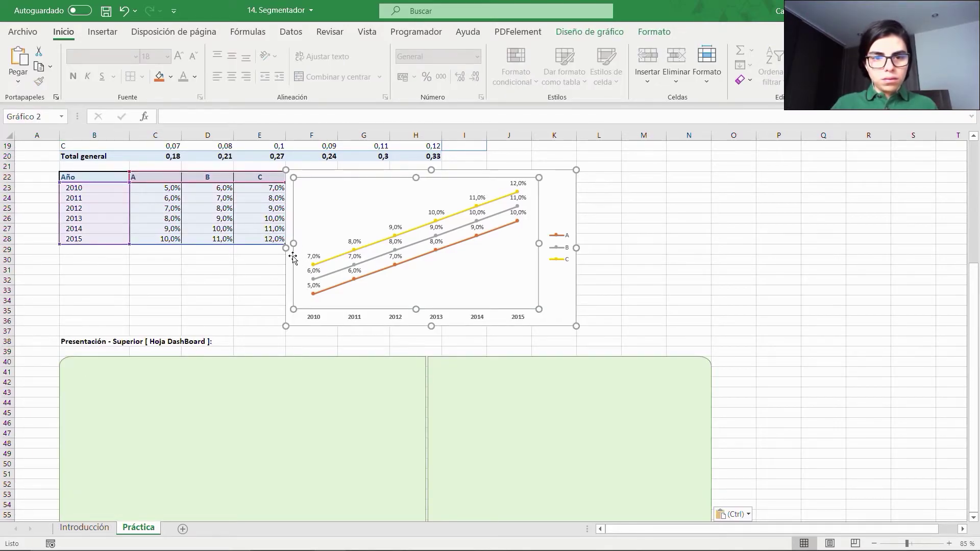
{"action": "left_click", "coordinate": [289, 259]}
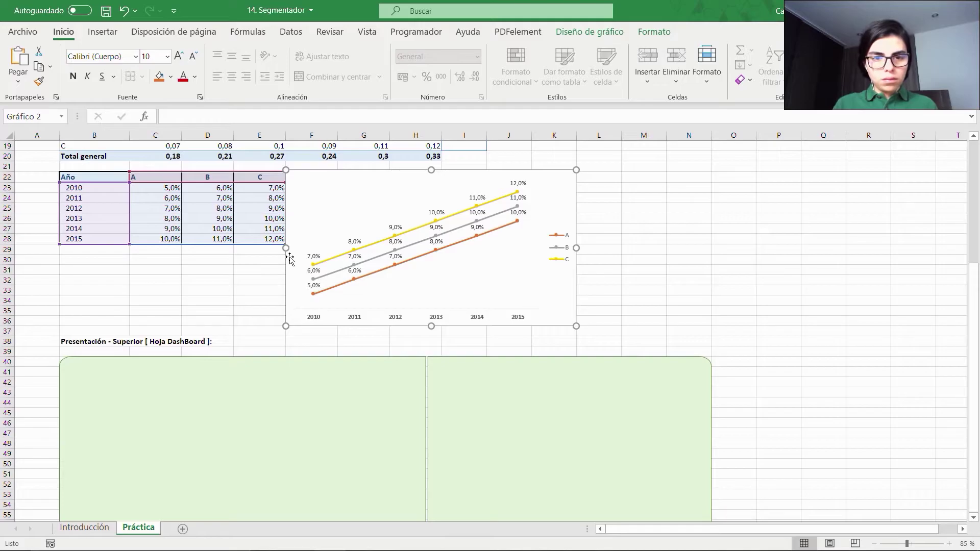
{"action": "key", "text": "ctrl+c"}
{"action": "scroll", "coordinate": [241, 267], "scroll_direction": "down", "scroll_amount": 6}
{"action": "left_click", "coordinate": [175, 273]}
{"action": "key", "text": "ctrl+v"}
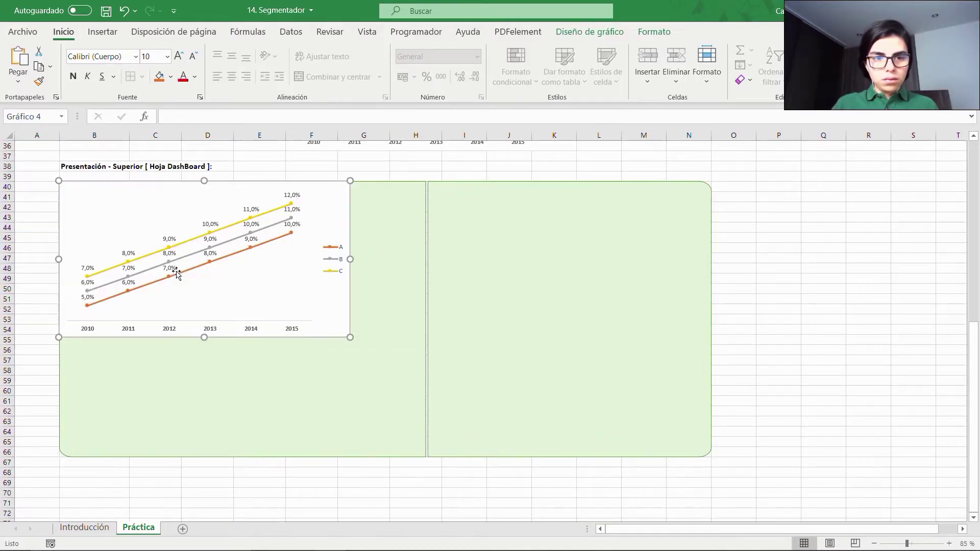
- Enlarge the chart copy to fill the green panel's left half and paste a copy of the Indicador slicer at the right half's upper corner
{"action": "left_click_drag", "start_coordinate": [334, 329], "coordinate": [414, 450]}
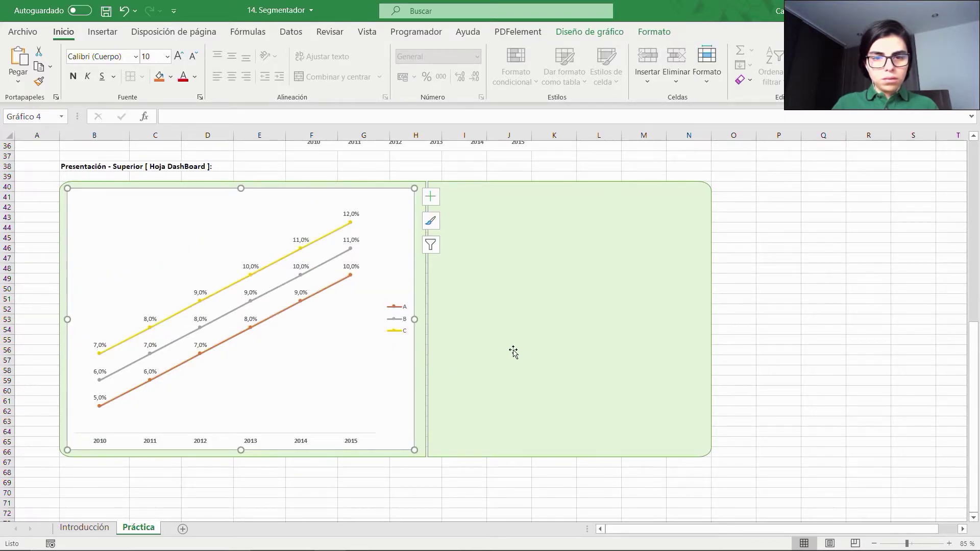
{"action": "scroll", "coordinate": [487, 239], "scroll_direction": "up", "scroll_amount": 10}
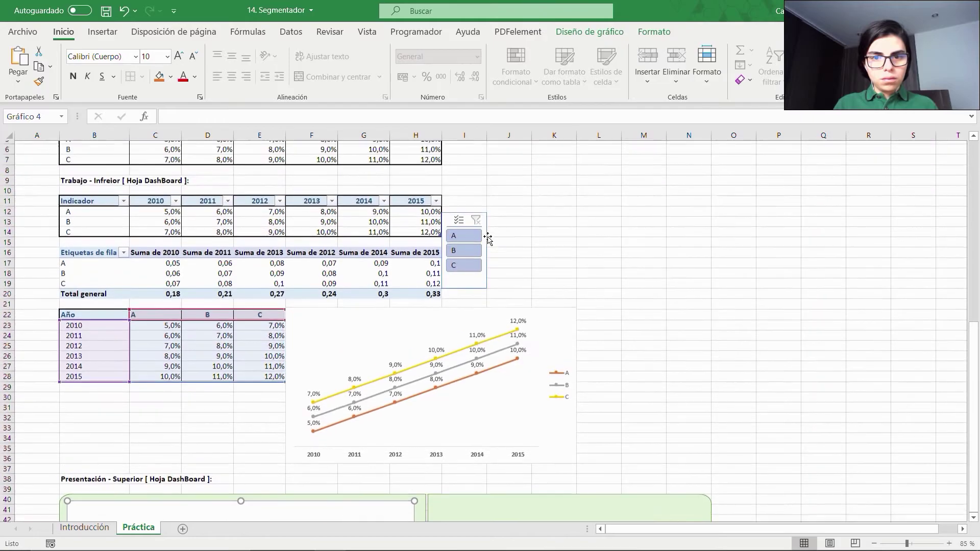
{"action": "left_click", "coordinate": [465, 287]}
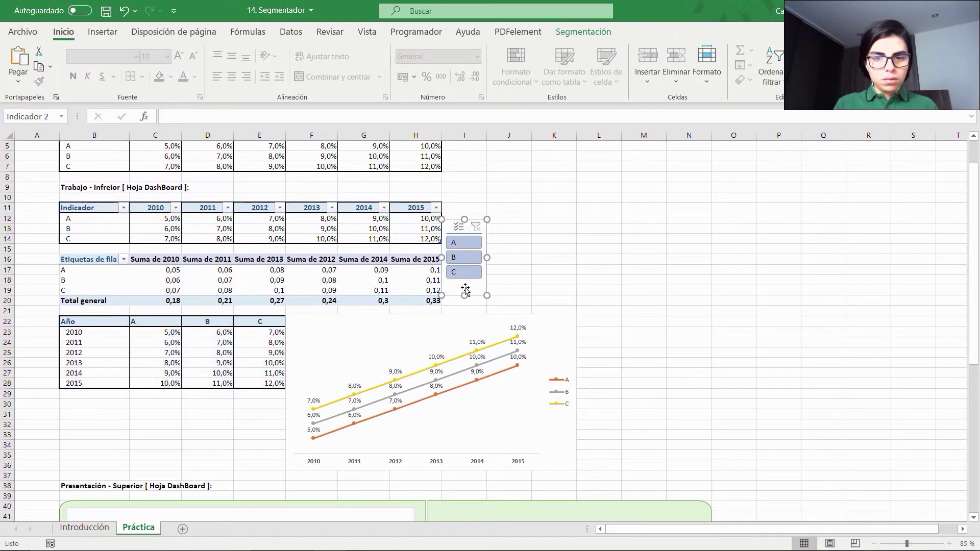
{"action": "scroll", "coordinate": [465, 288], "scroll_direction": "down", "scroll_amount": 6}
{"action": "left_click", "coordinate": [486, 395]}
{"action": "key", "text": "ctrl+v"}
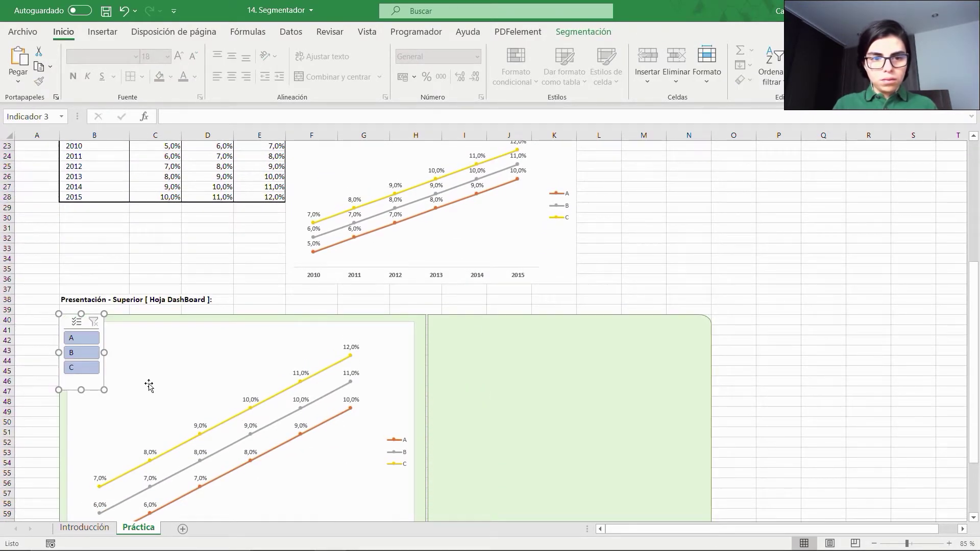
{"action": "left_click_drag", "start_coordinate": [89, 384], "coordinate": [472, 395]}
{"action": "scroll", "coordinate": [412, 388], "scroll_direction": "down", "scroll_amount": 1}
{"action": "scroll", "coordinate": [412, 388], "scroll_direction": "down", "scroll_amount": 4}
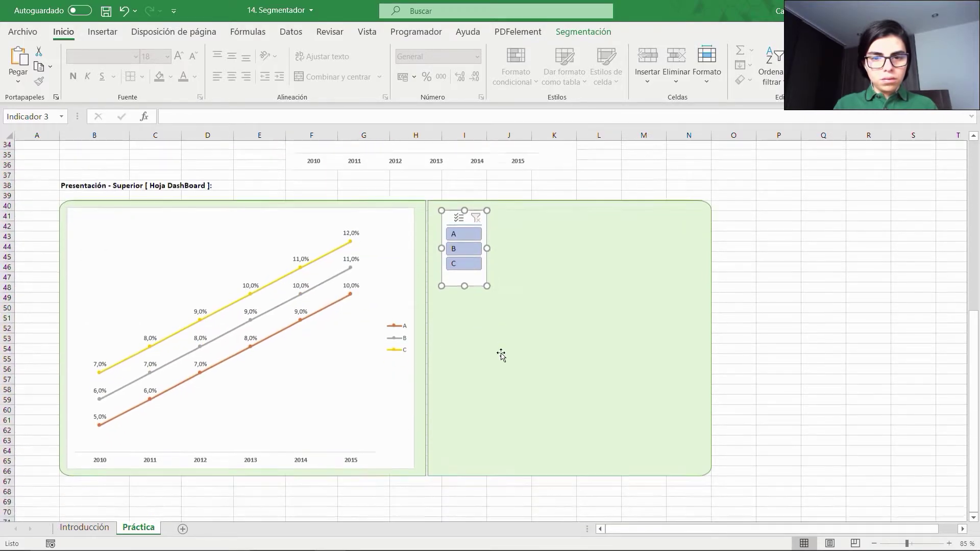
- Remove the outline and fill of the chart on the green panel with Sin contorno and Sin relleno
{"action": "left_click", "coordinate": [145, 180]}
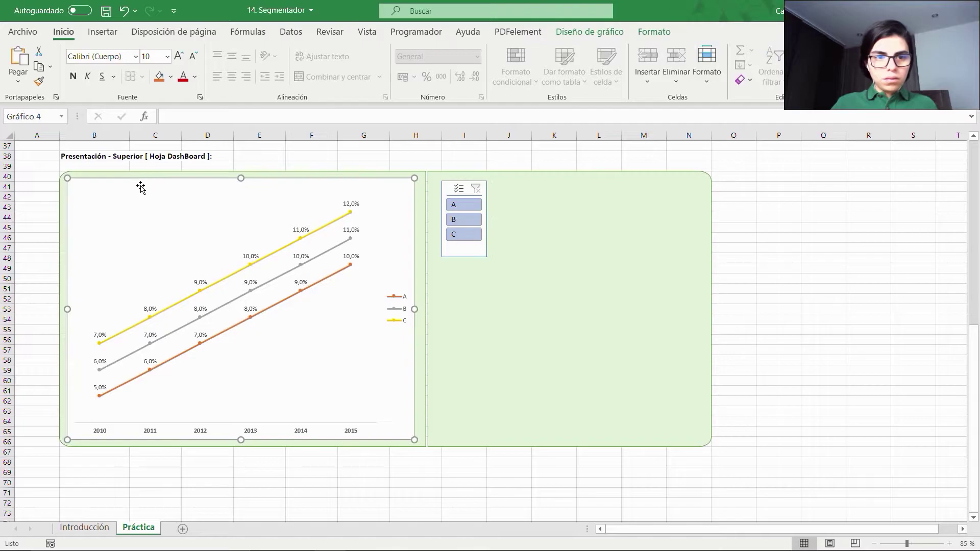
{"action": "left_click", "coordinate": [654, 32]}
{"action": "left_click", "coordinate": [465, 65]}
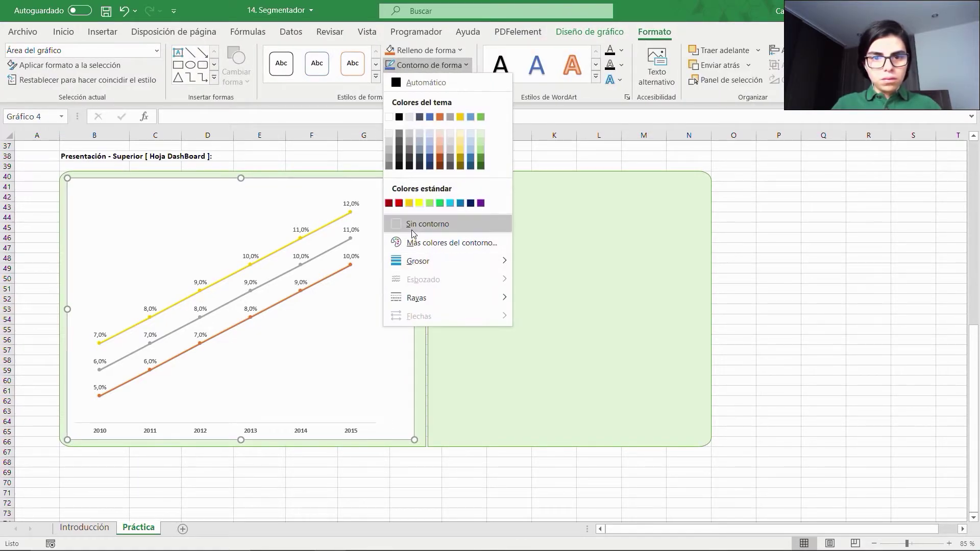
{"action": "left_click", "coordinate": [416, 223]}
{"action": "left_click", "coordinate": [426, 50]}
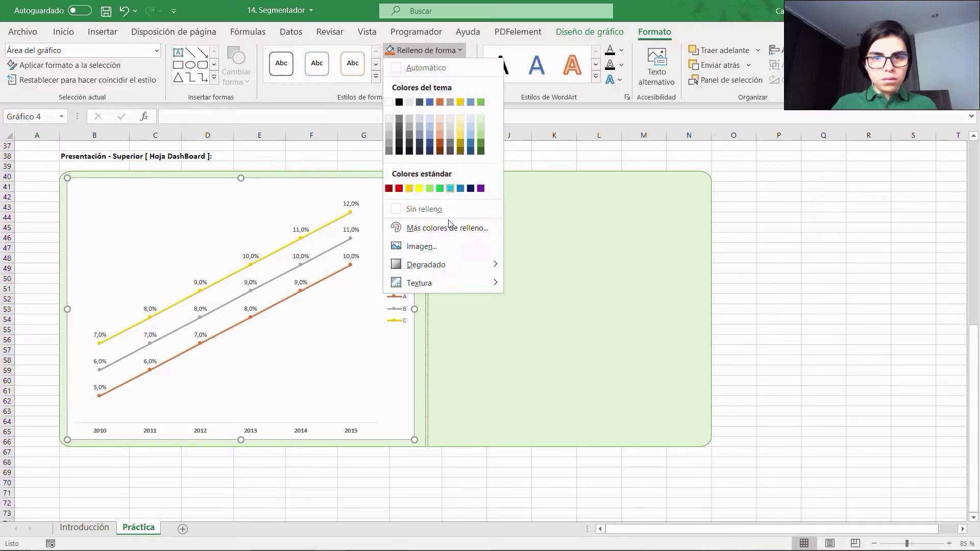
{"action": "left_click", "coordinate": [445, 211]}
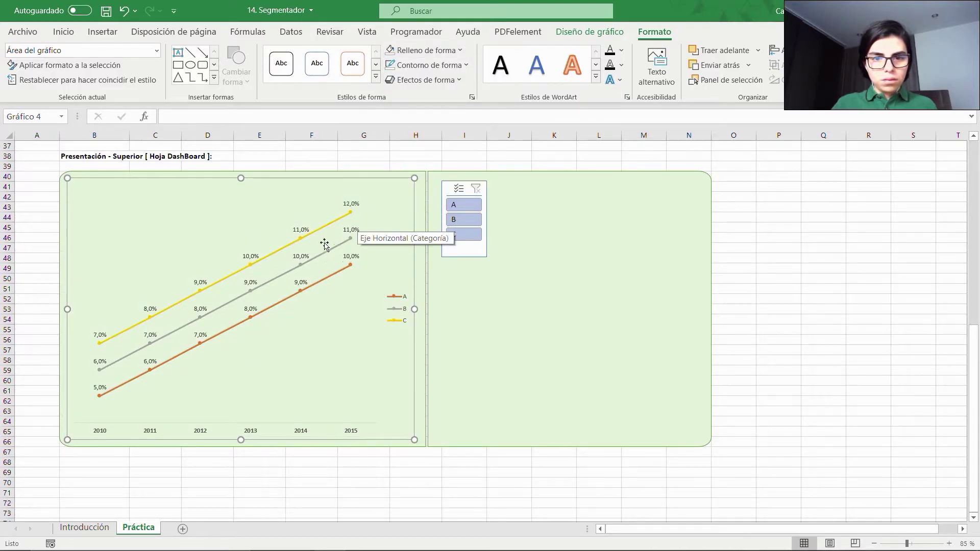
- Recolour series C on the panel chart with a dark blue line and blue data labels
{"action": "left_click", "coordinate": [328, 225]}
{"action": "left_click", "coordinate": [403, 51]}
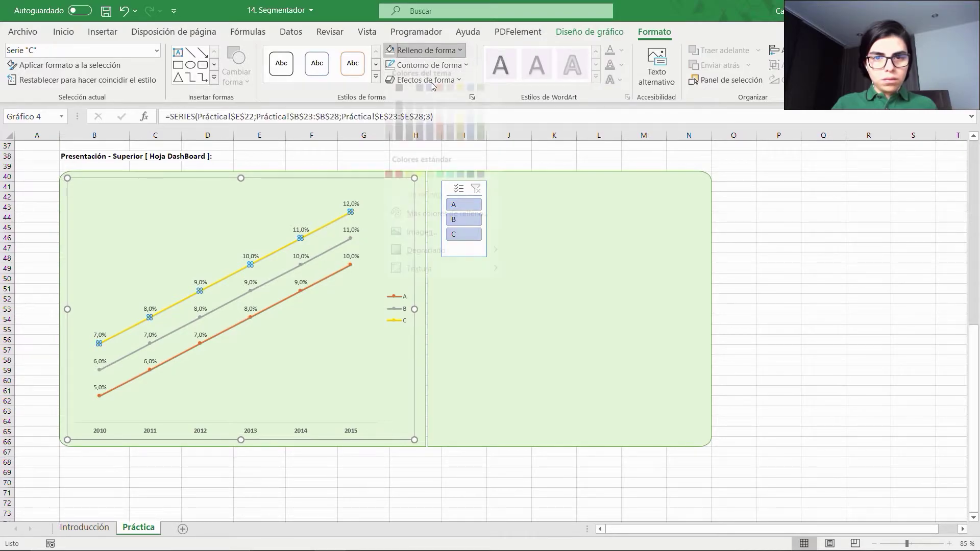
{"action": "left_click", "coordinate": [420, 66]}
{"action": "left_click", "coordinate": [419, 66]}
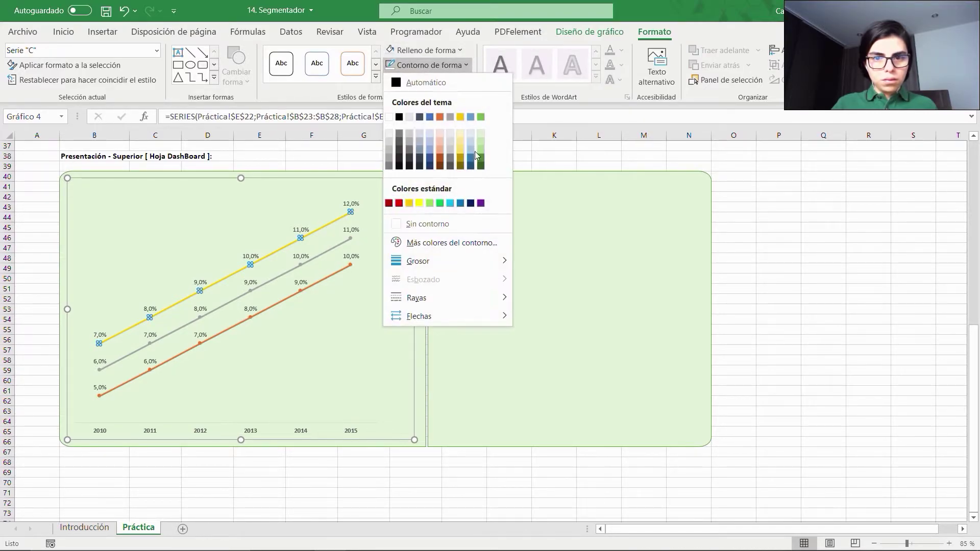
{"action": "left_click", "coordinate": [471, 165]}
{"action": "left_click", "coordinate": [351, 204]}
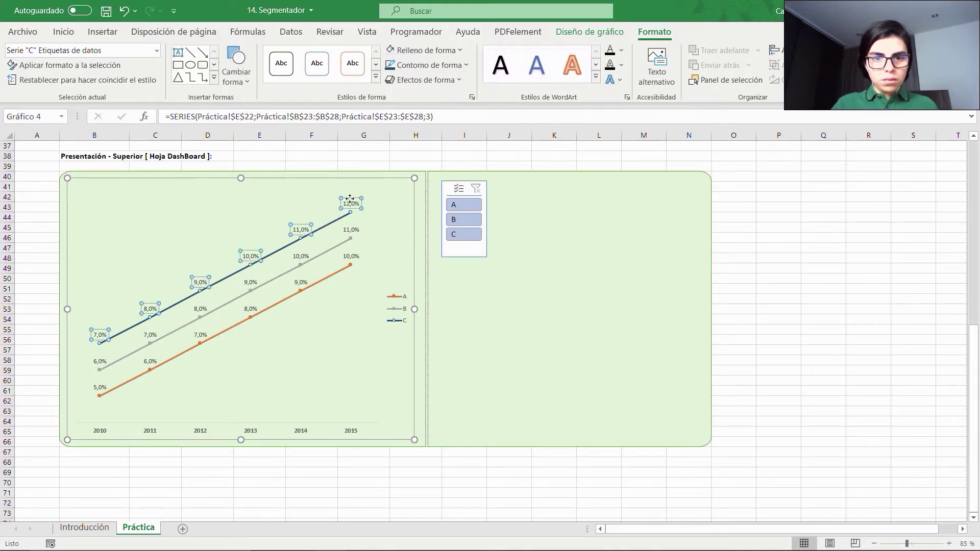
{"action": "left_click", "coordinate": [622, 51]}
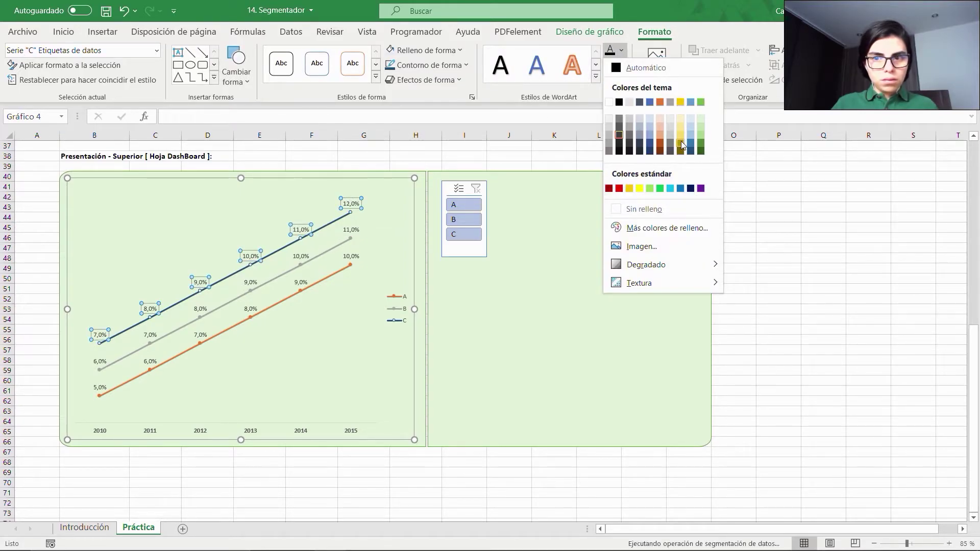
{"action": "left_click", "coordinate": [688, 135]}
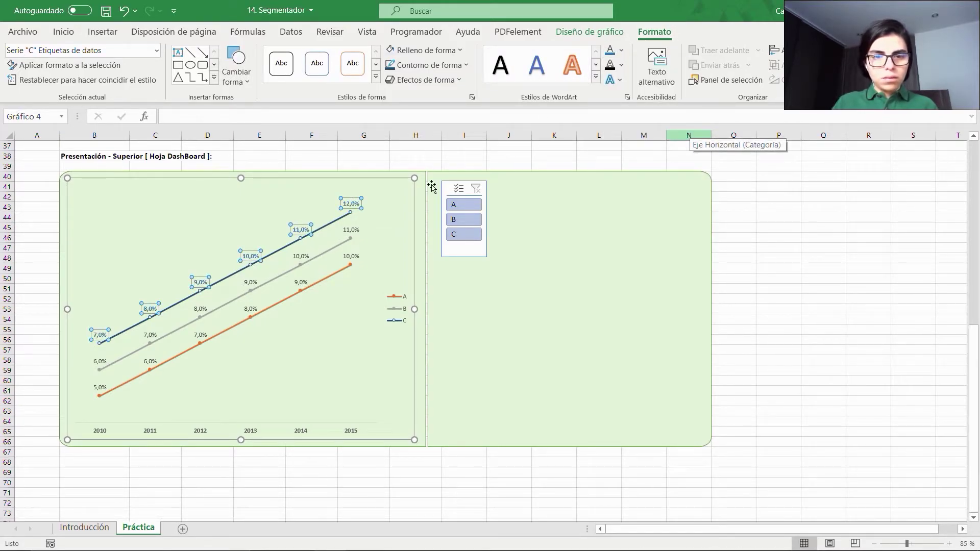
- Recolour series B with a light orange marker fill, a dark orange-brown line and orange data labels
{"action": "left_click", "coordinate": [329, 251]}
{"action": "left_click", "coordinate": [443, 51]}
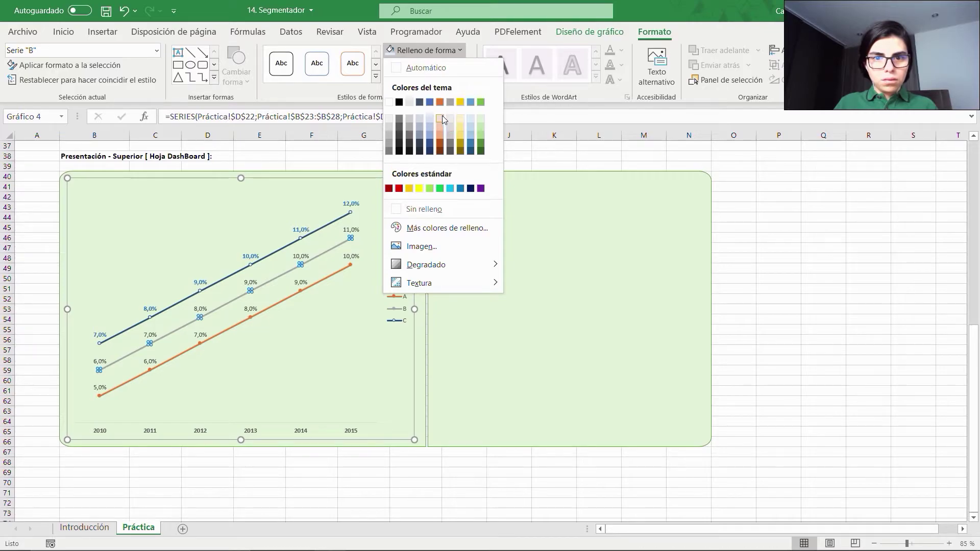
{"action": "left_click", "coordinate": [442, 118]}
{"action": "left_click", "coordinate": [429, 65]}
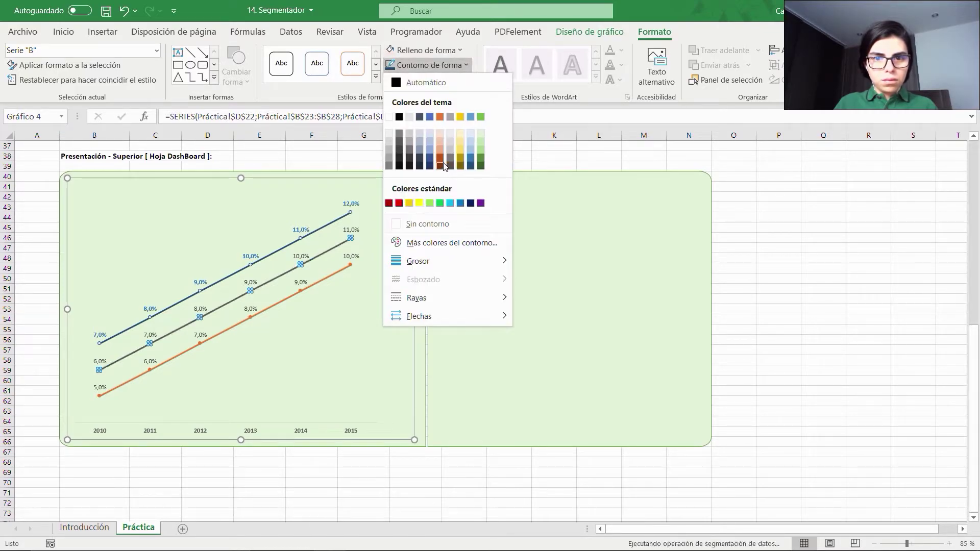
{"action": "left_click", "coordinate": [442, 165]}
{"action": "left_click", "coordinate": [351, 229]}
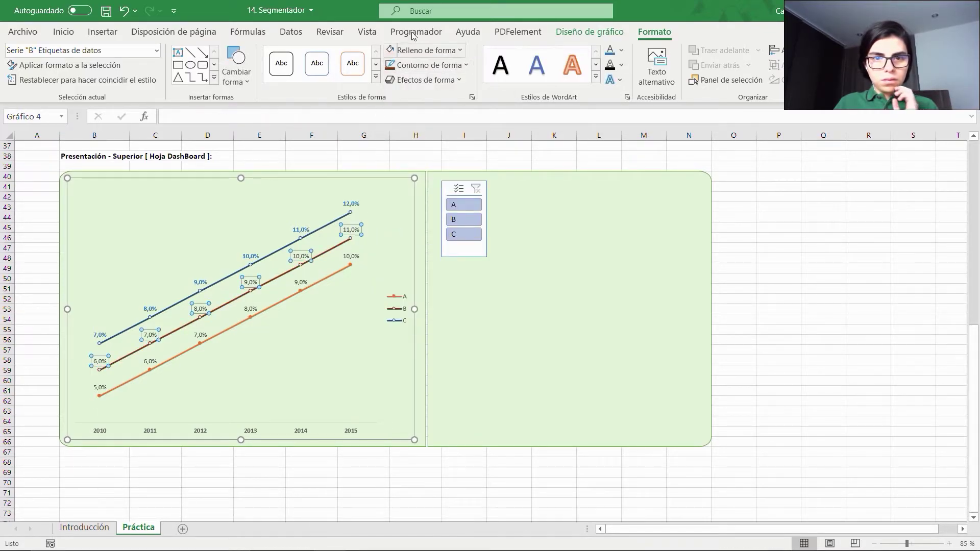
{"action": "left_click", "coordinate": [625, 53]}
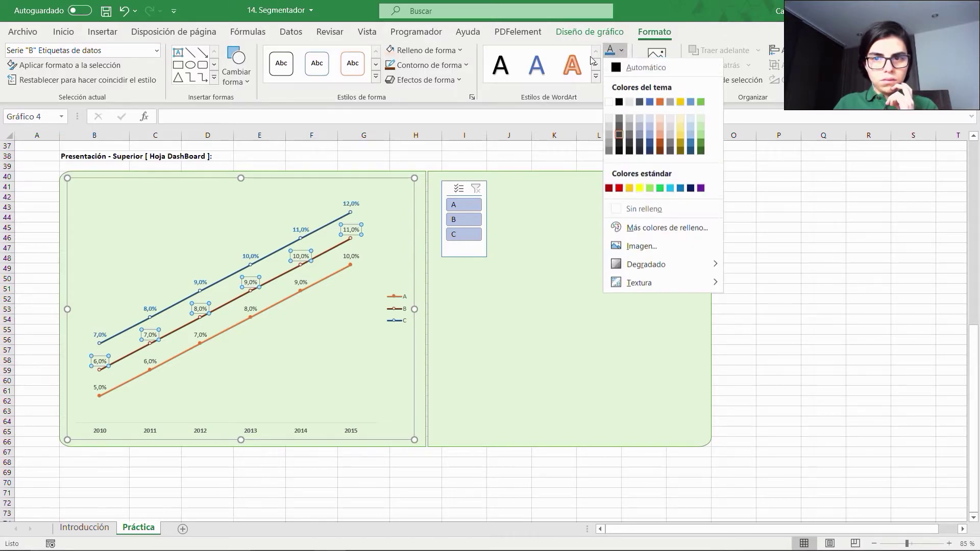
{"action": "left_click", "coordinate": [656, 137]}
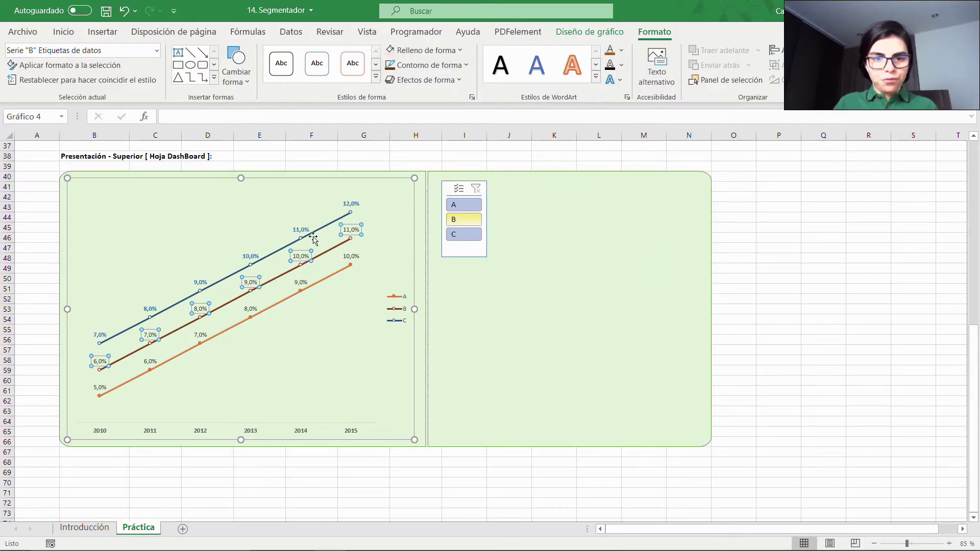
- Recolour series A on the panel chart with green data labels and a green line
{"action": "left_click", "coordinate": [351, 256]}
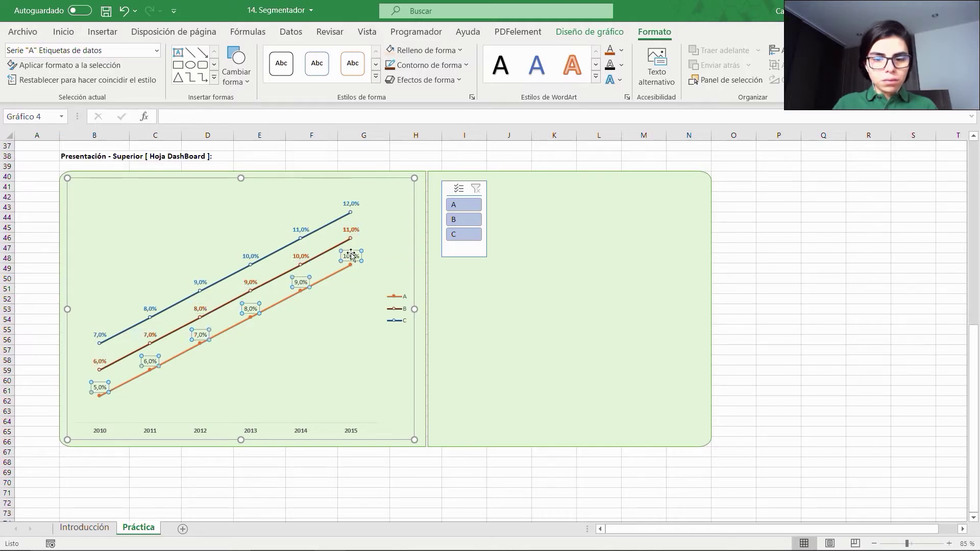
{"action": "left_click", "coordinate": [621, 53]}
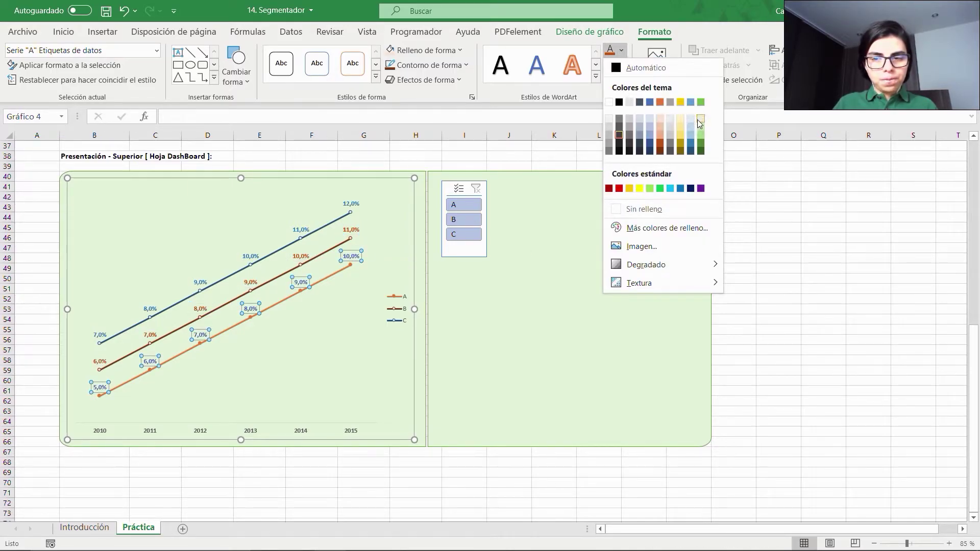
{"action": "left_click", "coordinate": [701, 143]}
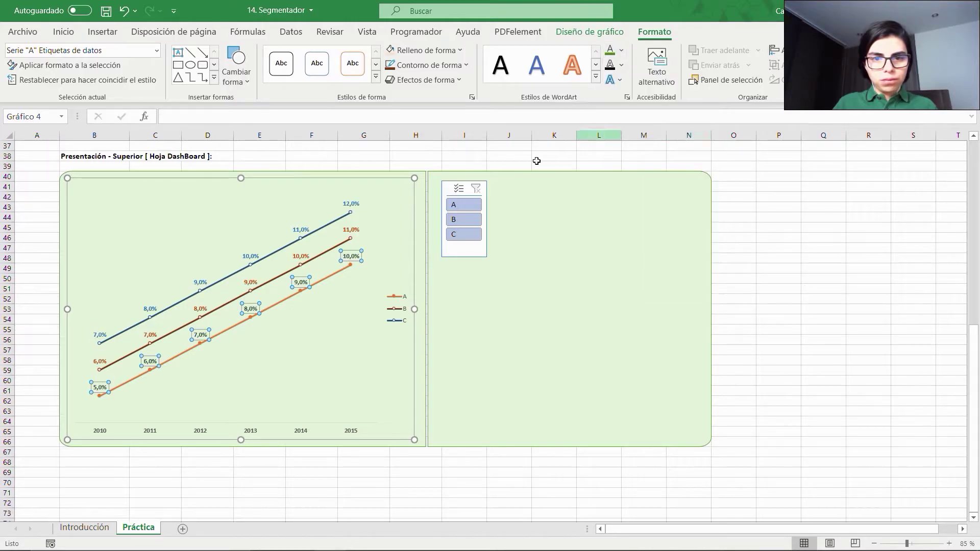
{"action": "left_click", "coordinate": [341, 270]}
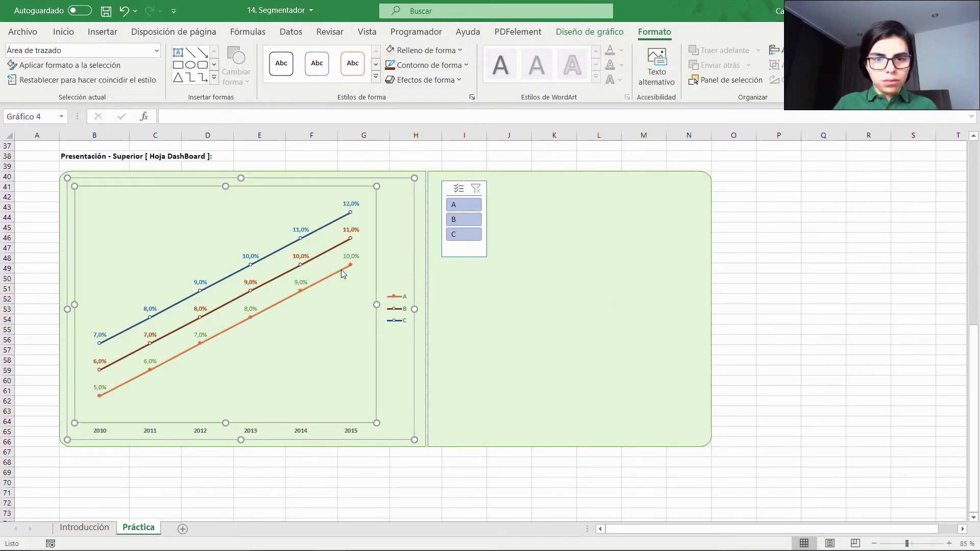
{"action": "left_click", "coordinate": [449, 50]}
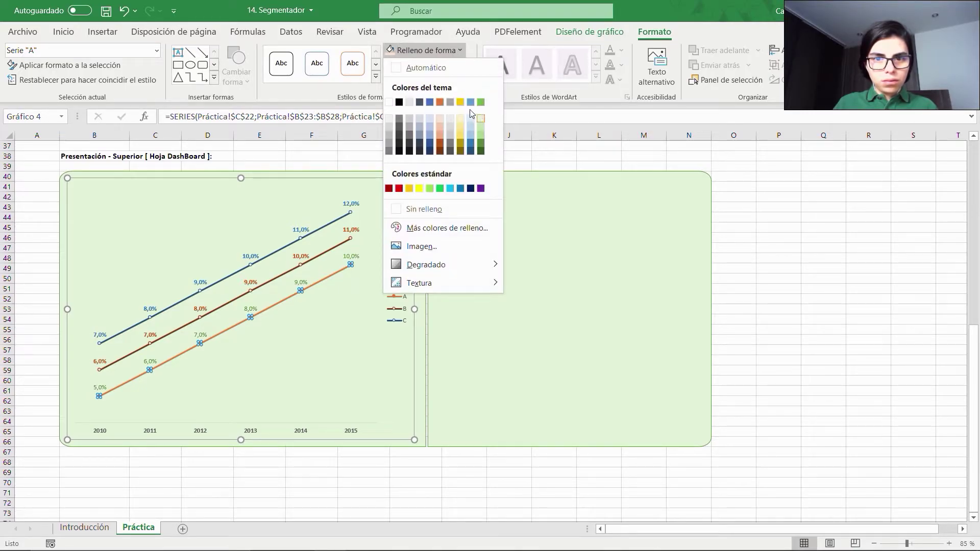
{"action": "left_click", "coordinate": [437, 66]}
{"action": "left_click", "coordinate": [437, 65]}
{"action": "left_click", "coordinate": [481, 117]}
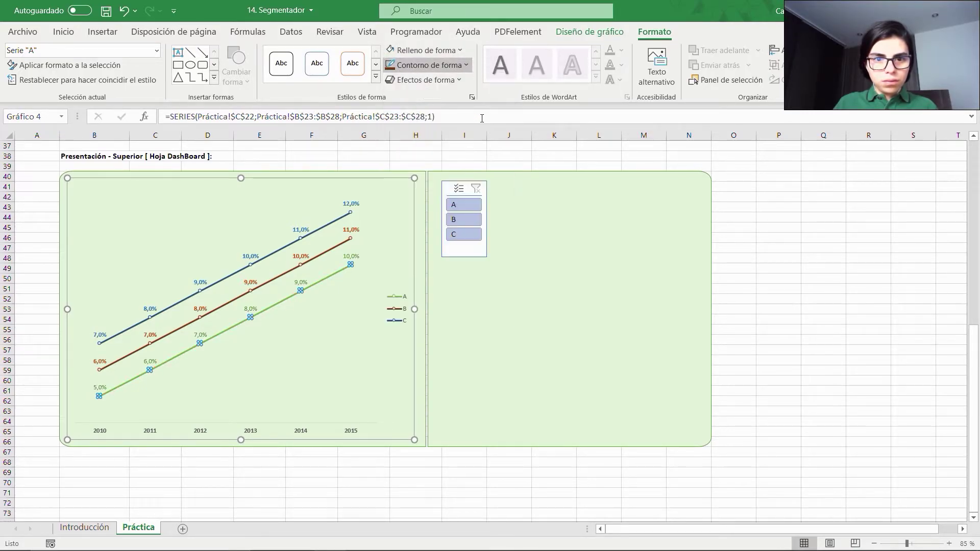
{"action": "left_click", "coordinate": [57, 291]}
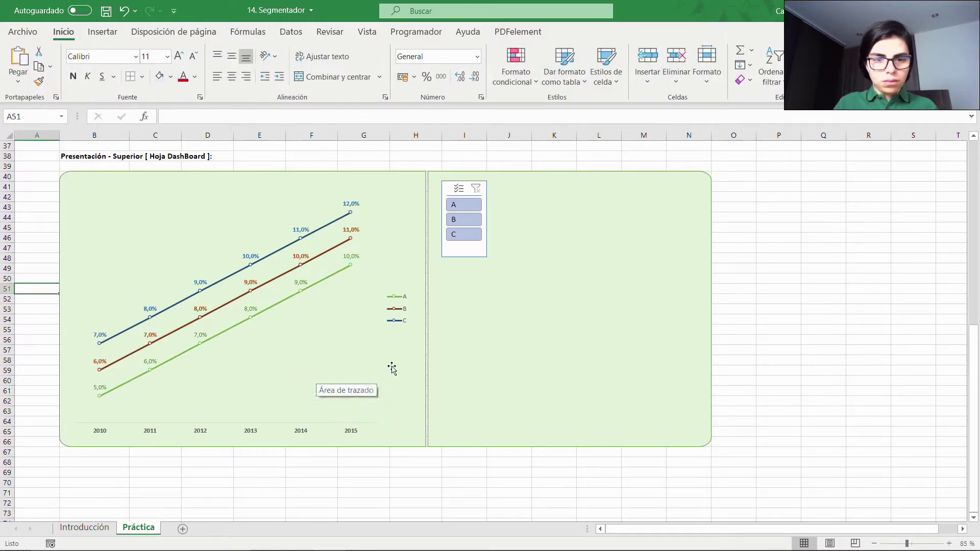
- Try the green and blue Oscuro styles on the panel's slicer and apply the second green Personalizada style
{"action": "left_click", "coordinate": [444, 199]}
{"action": "left_click", "coordinate": [580, 15]}
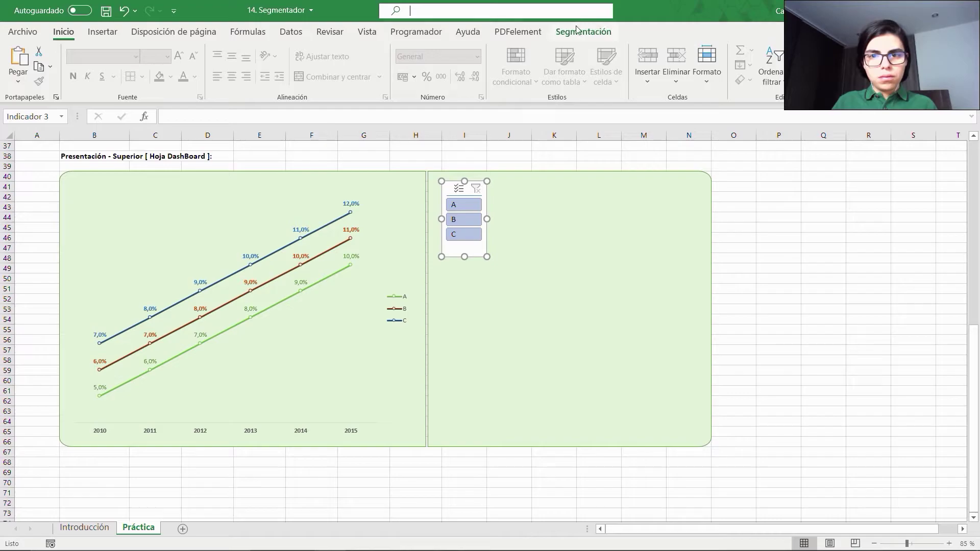
{"action": "left_click", "coordinate": [580, 31]}
{"action": "left_click", "coordinate": [476, 84]}
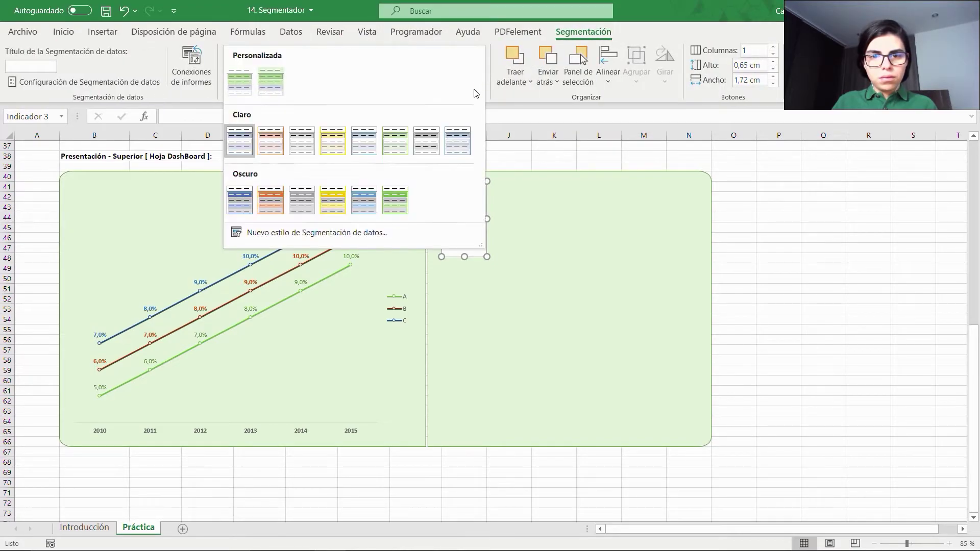
{"action": "left_click", "coordinate": [401, 201]}
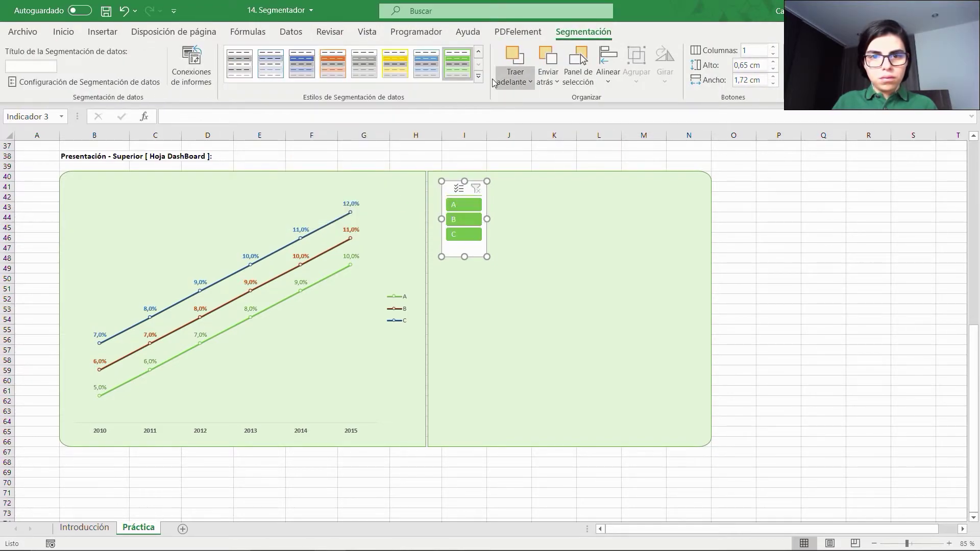
{"action": "left_click", "coordinate": [477, 76]}
{"action": "left_click", "coordinate": [364, 200]}
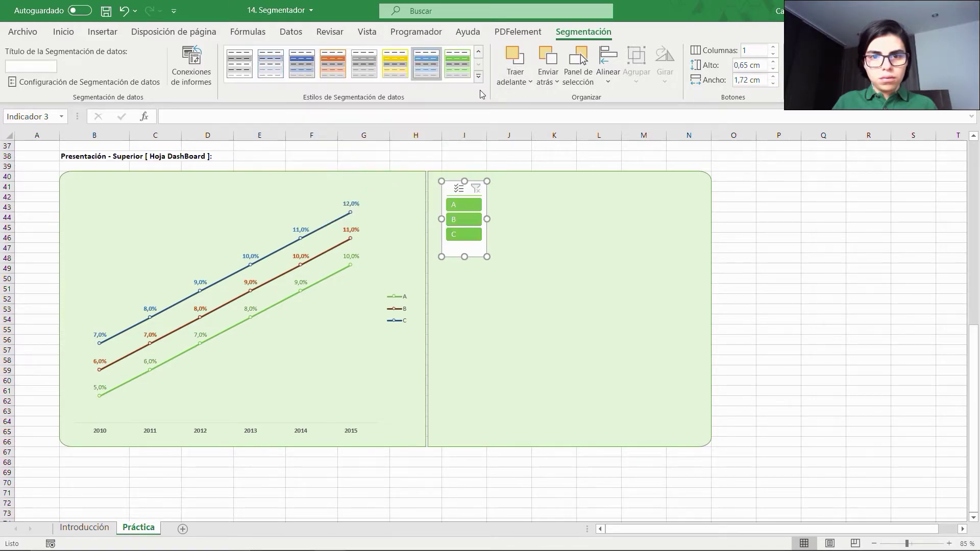
{"action": "left_click", "coordinate": [477, 77]}
{"action": "left_click", "coordinate": [271, 82]}
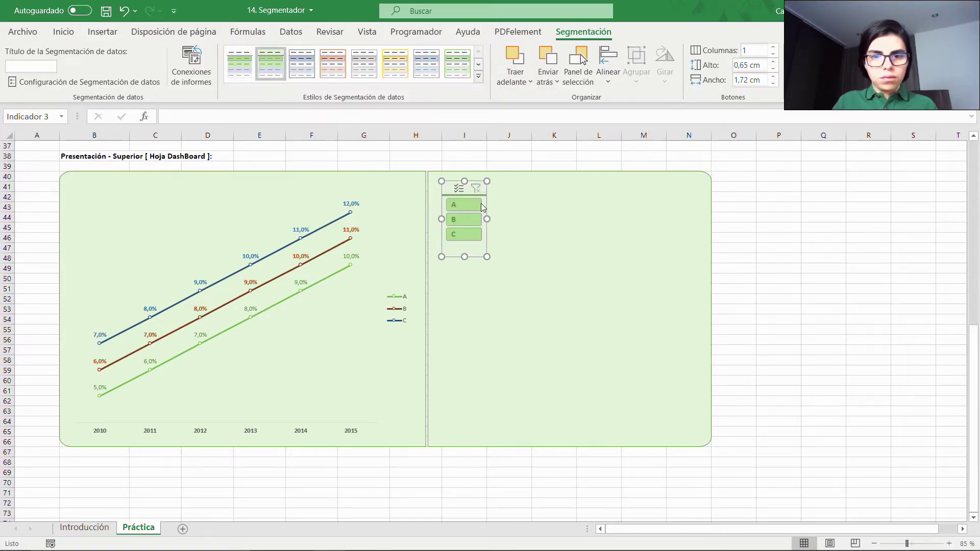
{"action": "left_click", "coordinate": [562, 246]}
- Widen the slicer to span the panel's right half and extend it down to about row 58
{"action": "left_click", "coordinate": [480, 193]}
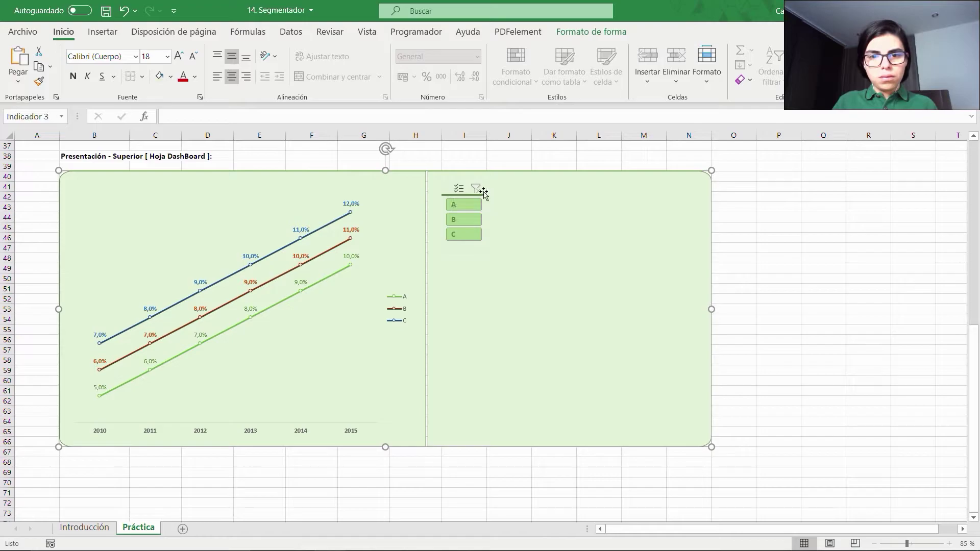
{"action": "left_click_drag", "start_coordinate": [486, 218], "coordinate": [704, 219]}
{"action": "left_click_drag", "start_coordinate": [573, 257], "coordinate": [573, 365]}
- Set the height of the panel slicer's buttons to 2,5 cm
{"action": "left_click", "coordinate": [750, 64]}
{"action": "scroll", "coordinate": [766, 61], "scroll_direction": "up", "scroll_amount": 6}
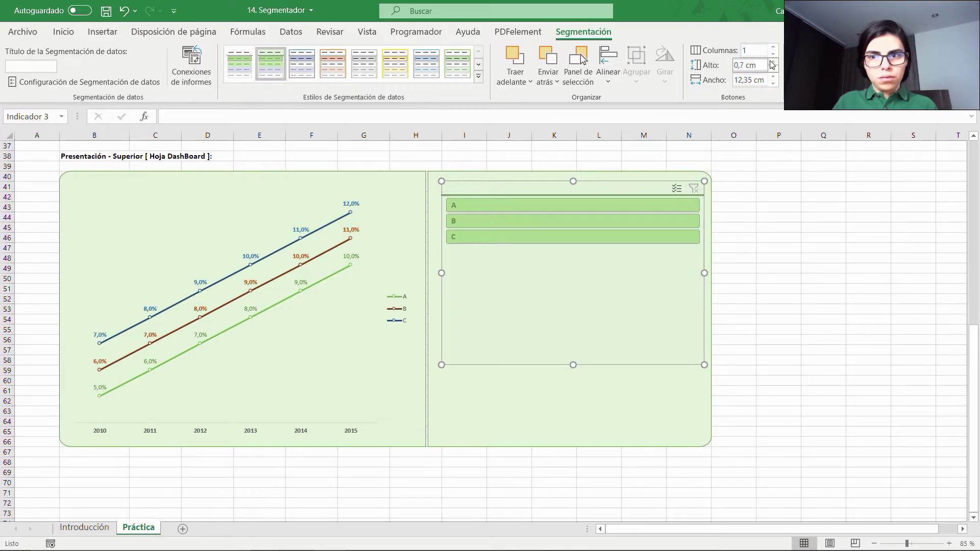
{"action": "scroll", "coordinate": [765, 61], "scroll_direction": "up", "scroll_amount": 2}
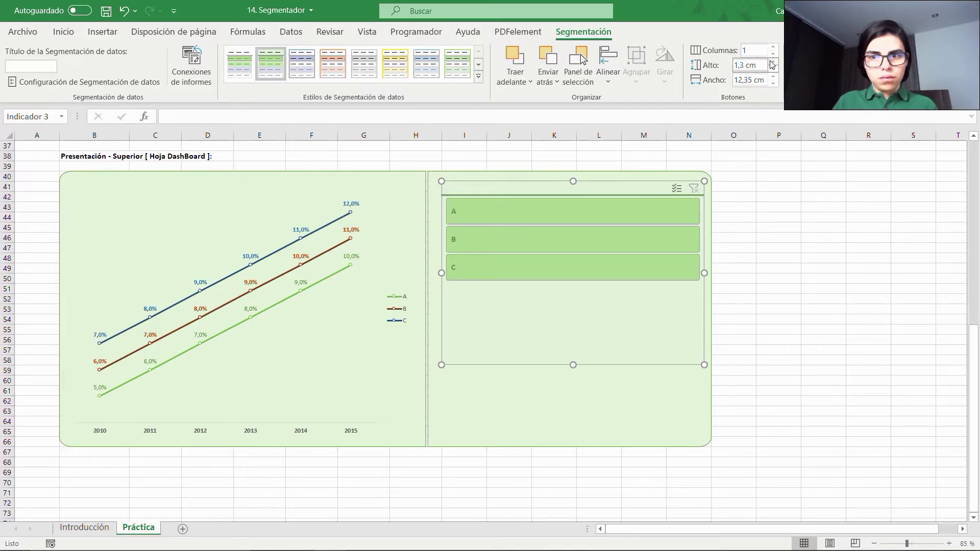
{"action": "left_click", "coordinate": [740, 67]}
{"action": "type", "text": "2"}
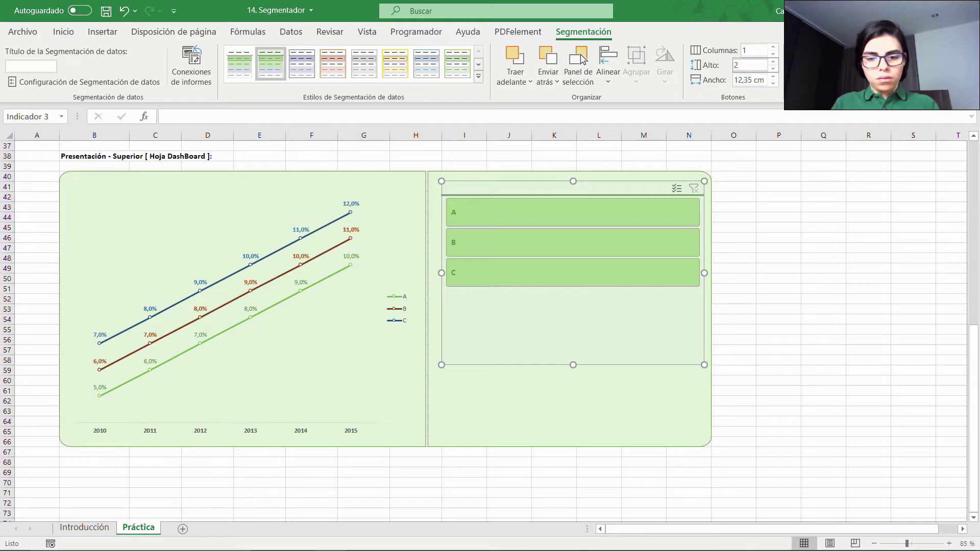
{"action": "type", "text": ",5"}
{"action": "key", "text": "Return"}
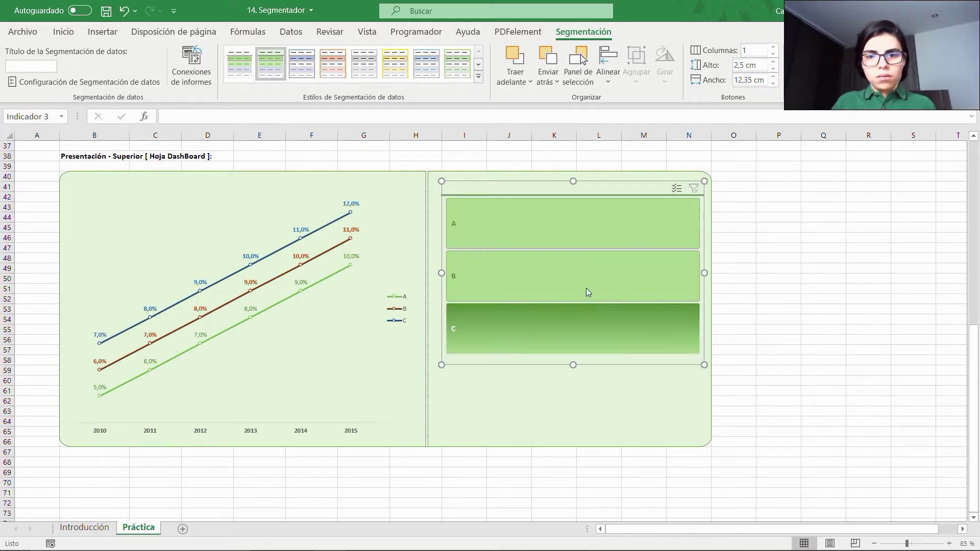
- Test the slicer by filtering the chart to B, C and A in turn, and clear the filter
{"action": "left_click", "coordinate": [544, 261]}
{"action": "left_click", "coordinate": [513, 319]}
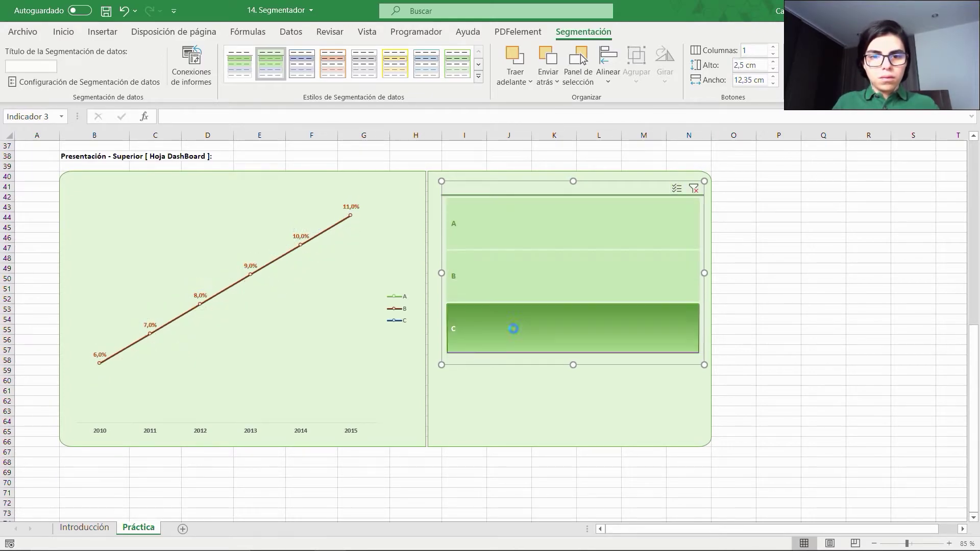
{"action": "left_click", "coordinate": [537, 226]}
{"action": "left_click", "coordinate": [541, 270]}
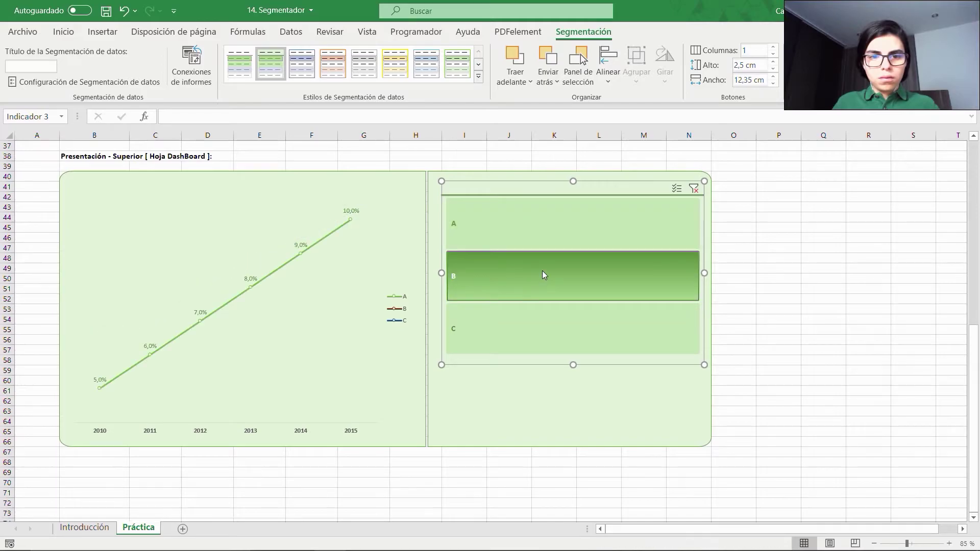
{"action": "left_click", "coordinate": [693, 189]}
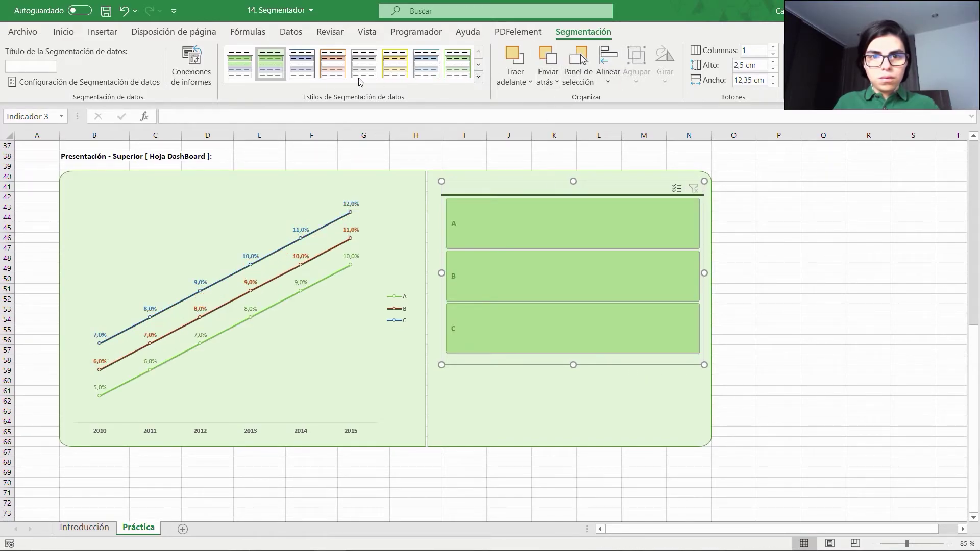
- Apply the blue Claro style to the slicer and duplicate that style as a custom style named DashBoard__2
{"action": "left_click", "coordinate": [304, 66]}
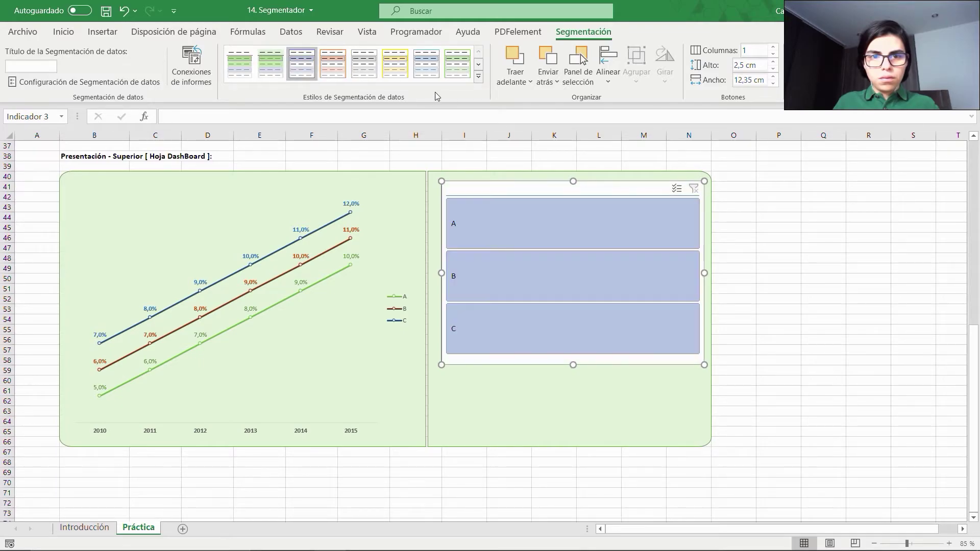
{"action": "left_click", "coordinate": [478, 76]}
{"action": "right_click", "coordinate": [238, 136]}
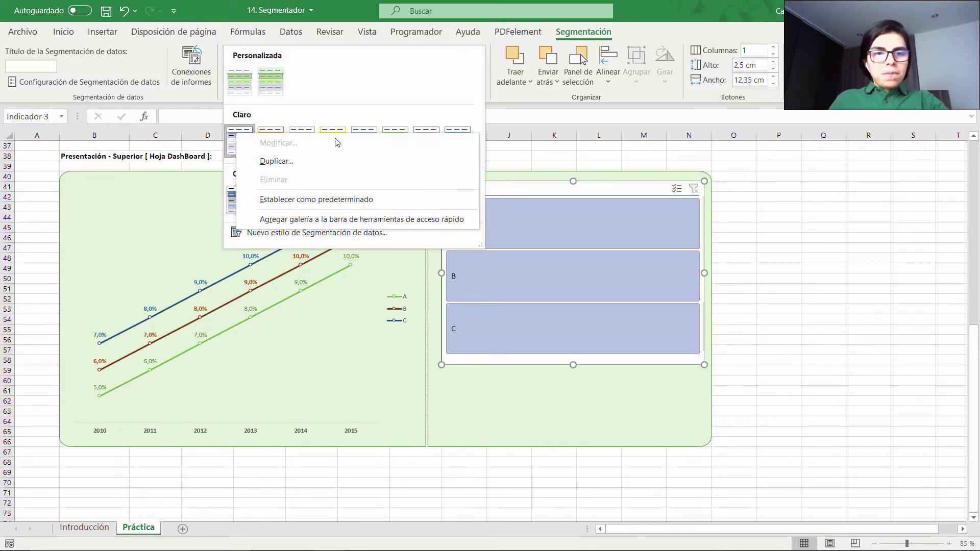
{"action": "left_click", "coordinate": [275, 162]}
{"action": "key", "text": "BackSpace"}
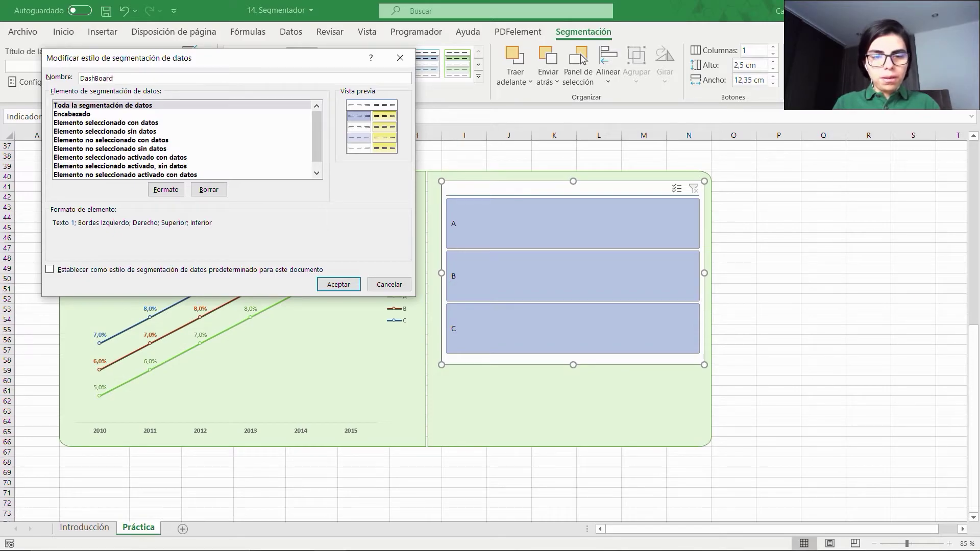
{"action": "left_click", "coordinate": [352, 285]}
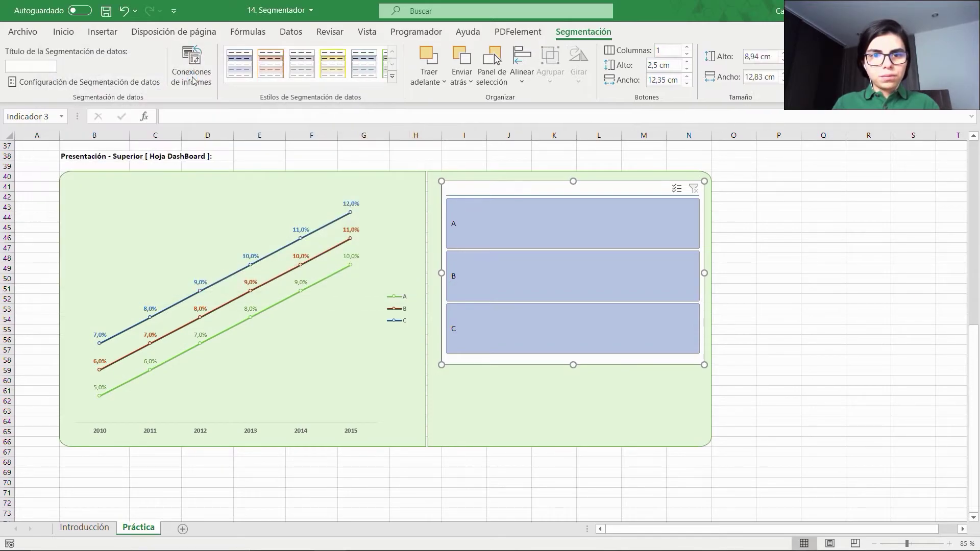
- Apply the custom DashBoard__2 style to the panel's slicer
{"action": "left_click", "coordinate": [478, 78]}
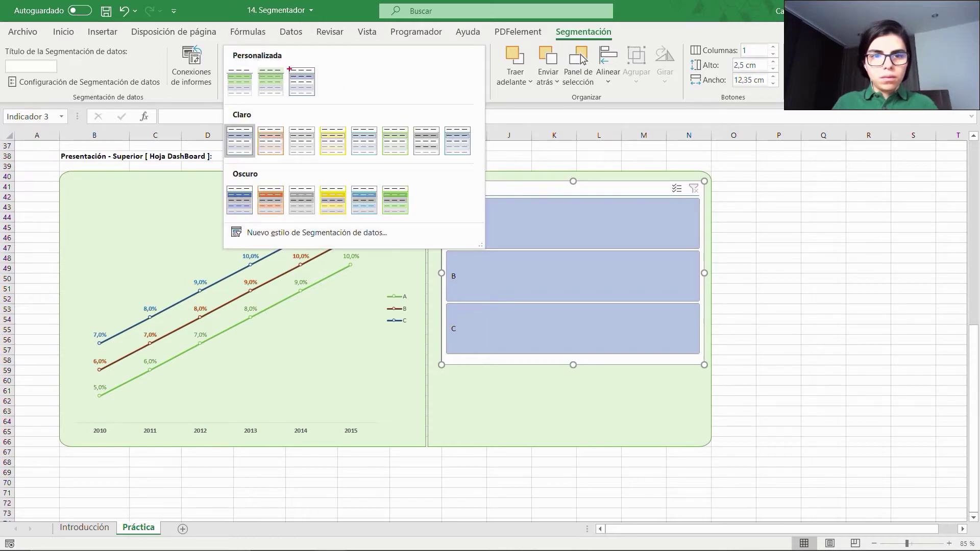
{"action": "left_click_drag", "start_coordinate": [284, 65], "coordinate": [326, 108]}
{"action": "left_click_drag", "start_coordinate": [225, 123], "coordinate": [256, 157]}
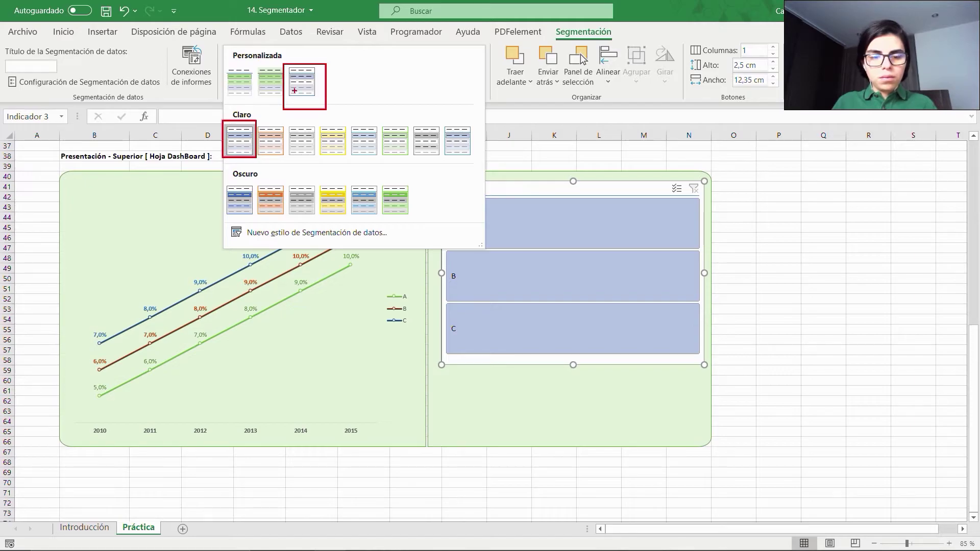
{"action": "key", "text": "Escape"}
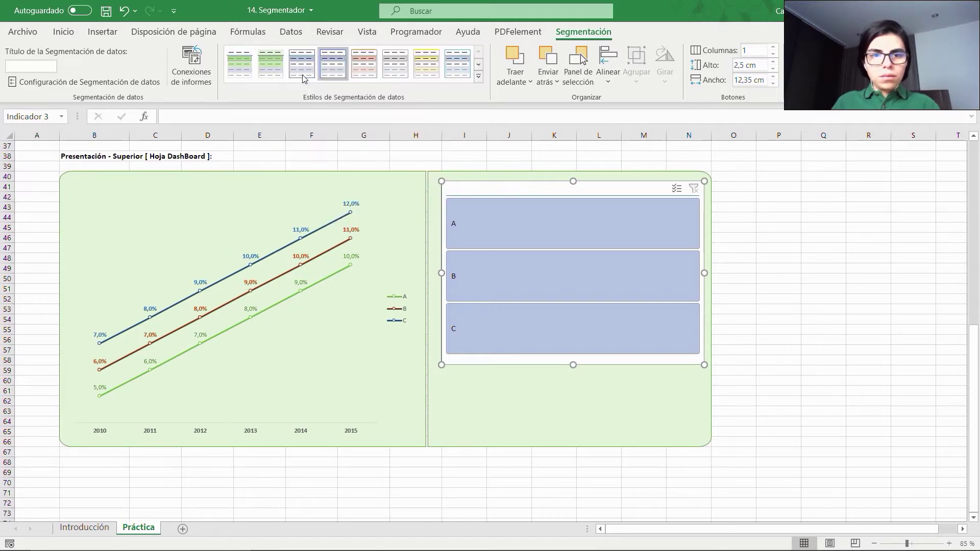
{"action": "left_click", "coordinate": [478, 78]}
{"action": "left_click", "coordinate": [305, 88]}
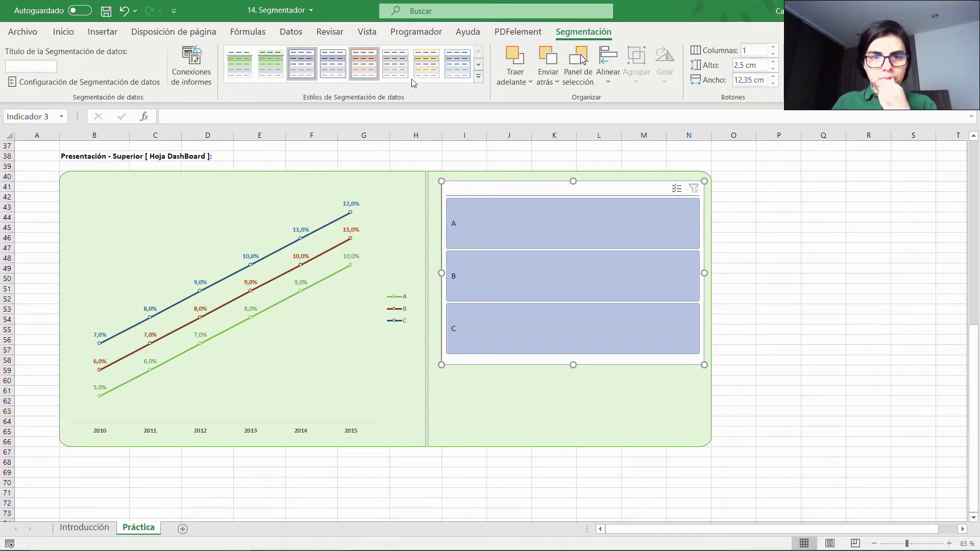
- Modify the DashBoard__2 style so the element Toda la segmentación de datos has no borders
{"action": "left_click", "coordinate": [479, 78]}
{"action": "right_click", "coordinate": [296, 82]}
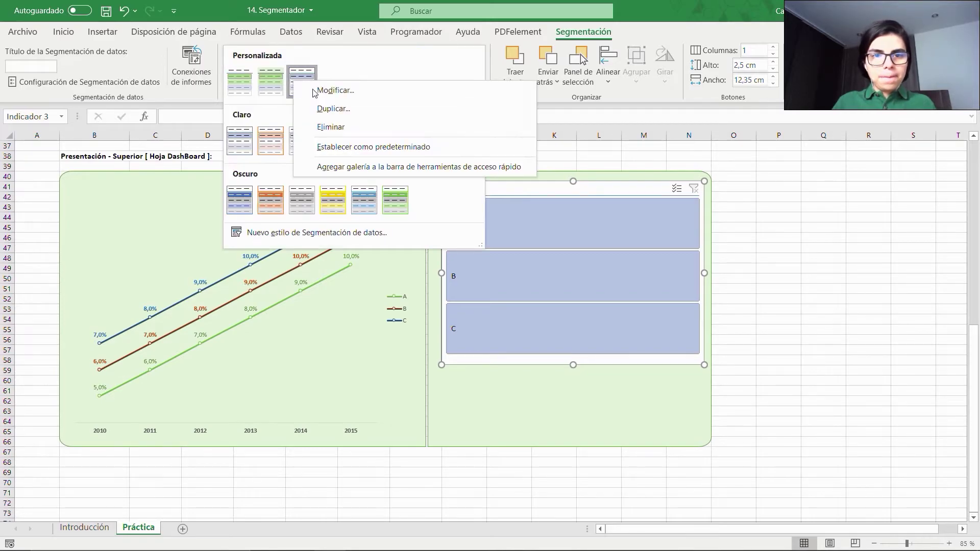
{"action": "left_click", "coordinate": [333, 91]}
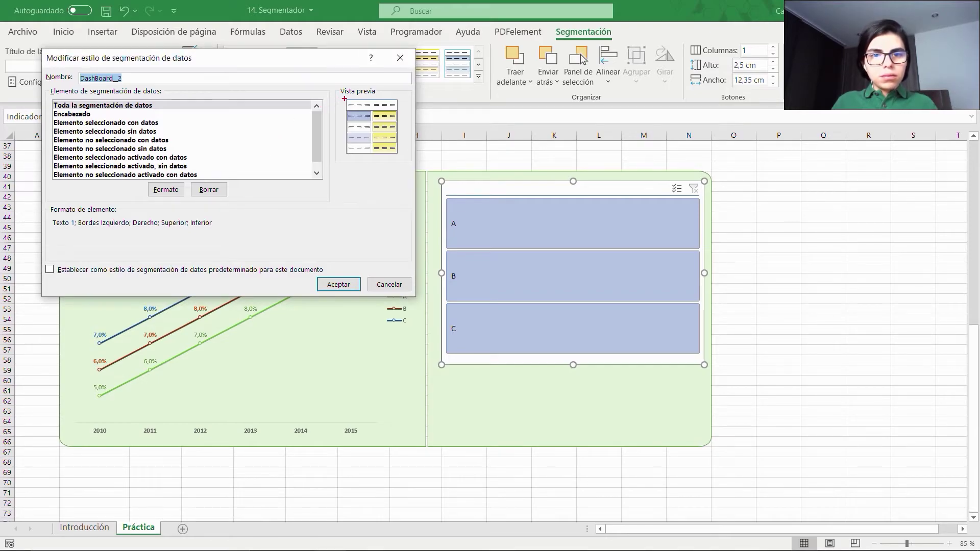
{"action": "mouse_move", "coordinate": [432, 172]}
{"action": "left_mouse_down"}
{"action": "mouse_move", "coordinate": [577, 344]}
{"action": "mouse_move", "coordinate": [751, 392]}
{"action": "mouse_move", "coordinate": [730, 384]}
{"action": "left_mouse_up"}
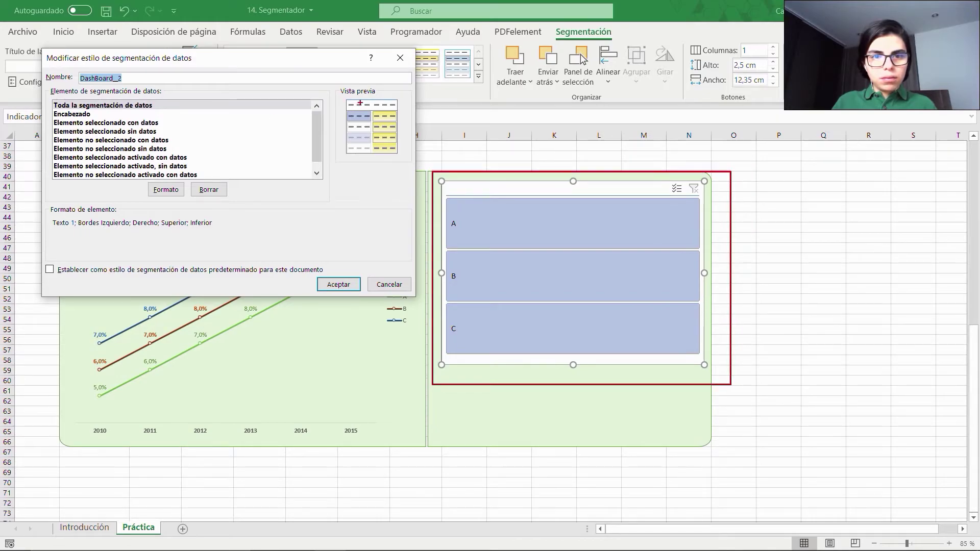
{"action": "left_click_drag", "start_coordinate": [336, 86], "coordinate": [384, 96]}
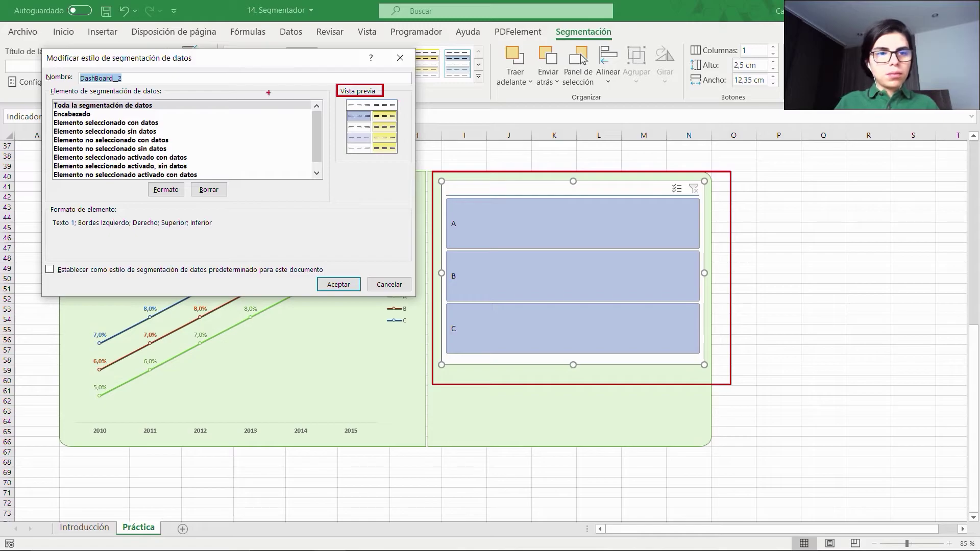
{"action": "key", "text": "Escape"}
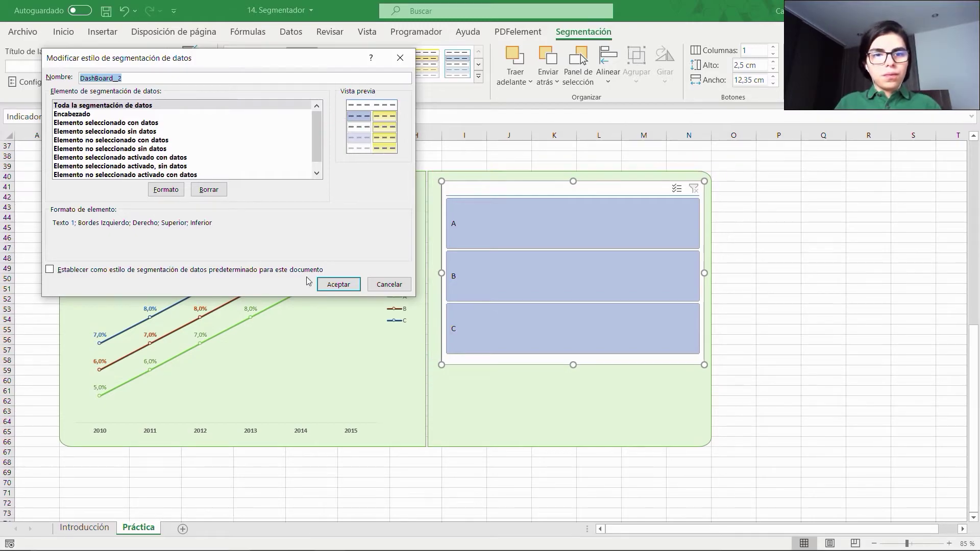
{"action": "left_click", "coordinate": [166, 190]}
{"action": "left_click", "coordinate": [123, 34]}
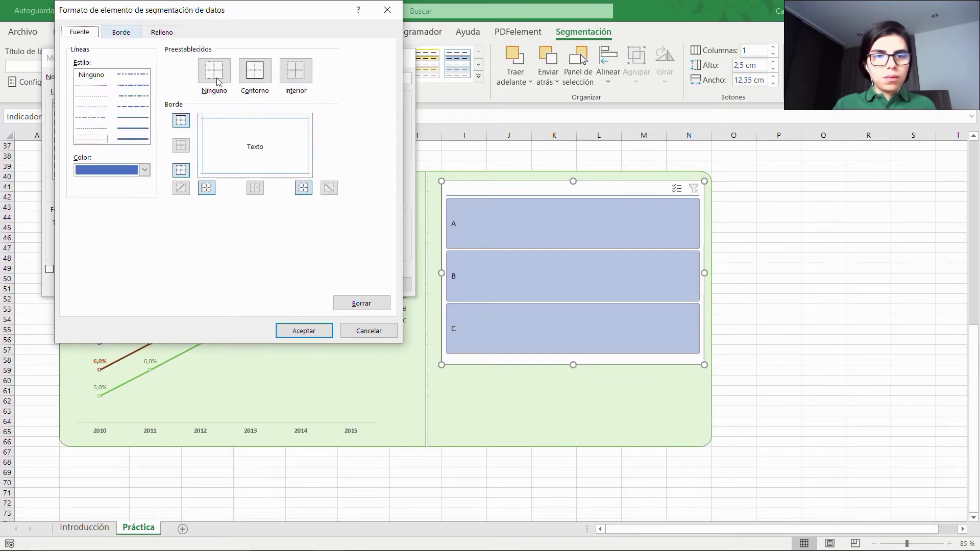
{"action": "left_click", "coordinate": [103, 82]}
{"action": "left_click", "coordinate": [251, 85]}
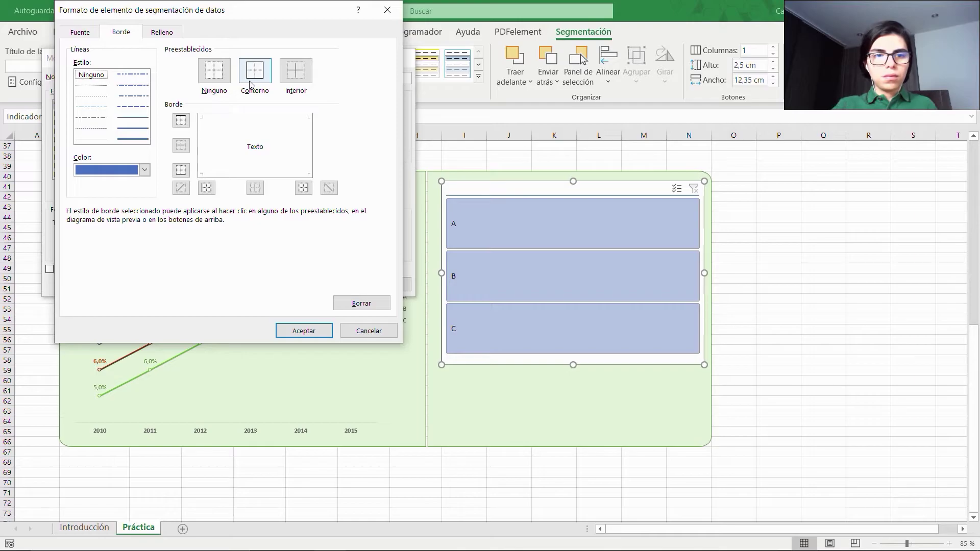
- Fill the Toda la segmentación de datos element with the lightest theme green, matching the panel
{"action": "left_click", "coordinate": [162, 32]}
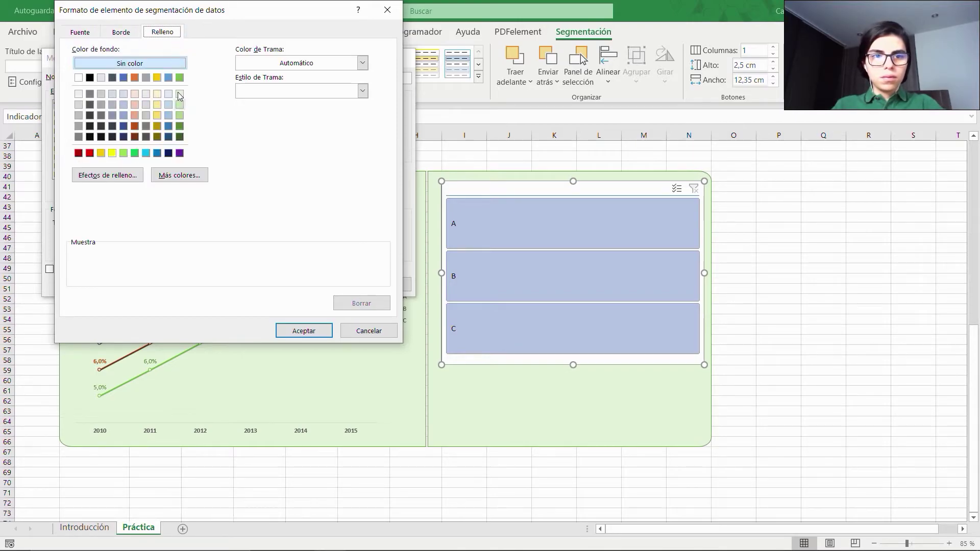
{"action": "left_click", "coordinate": [179, 94]}
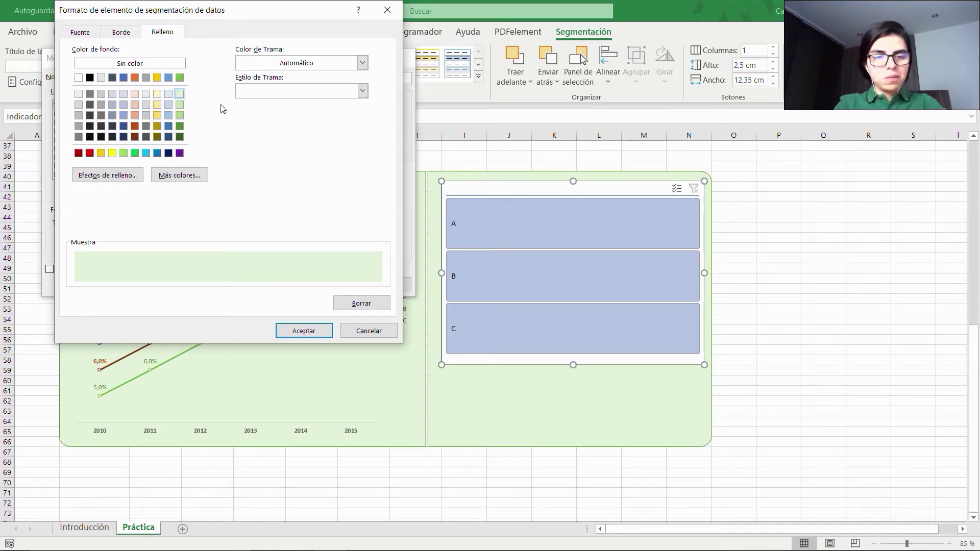
{"action": "mouse_move", "coordinate": [77, 243]}
{"action": "left_mouse_down"}
{"action": "mouse_move", "coordinate": [444, 330]}
{"action": "mouse_move", "coordinate": [401, 314]}
{"action": "left_mouse_up"}
{"action": "left_click_drag", "start_coordinate": [444, 381], "coordinate": [663, 419]}
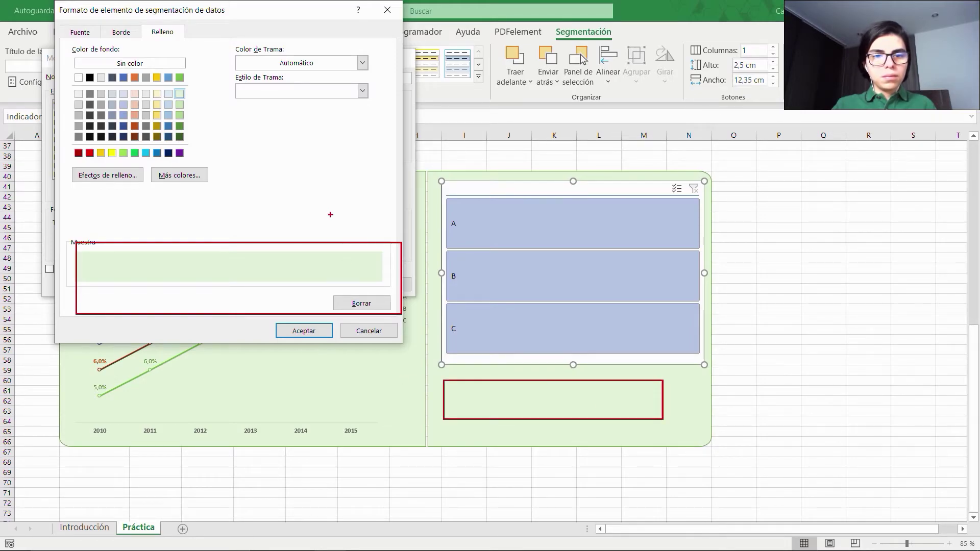
{"action": "key", "text": "Escape"}
{"action": "left_click", "coordinate": [303, 330]}
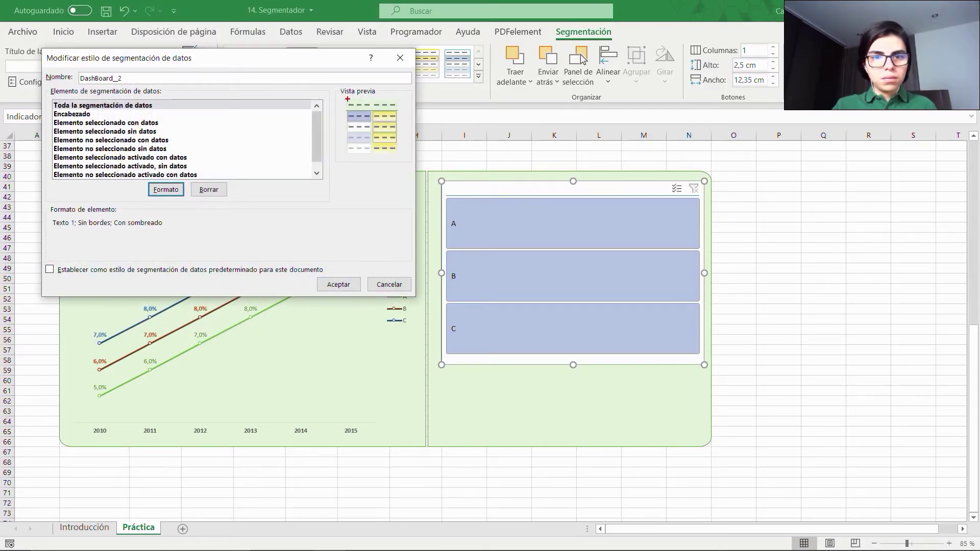
{"action": "mouse_move", "coordinate": [345, 98]}
{"action": "left_mouse_down"}
{"action": "mouse_move", "coordinate": [392, 160]}
{"action": "mouse_move", "coordinate": [403, 159]}
{"action": "left_mouse_up"}
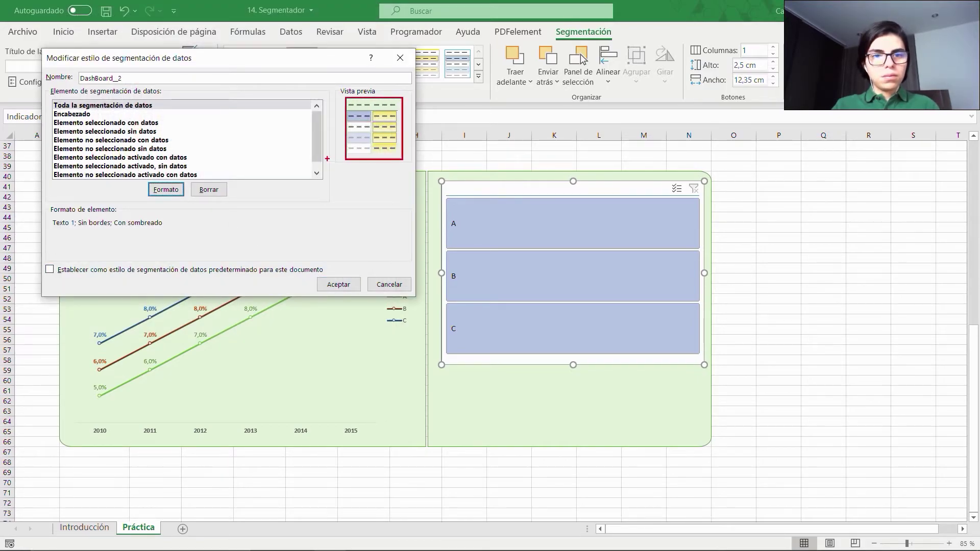
{"action": "key", "text": "Escape"}
- Format the style's Encabezado element with the lightest green fill and a double-line dark green bottom border
{"action": "left_click", "coordinate": [146, 115]}
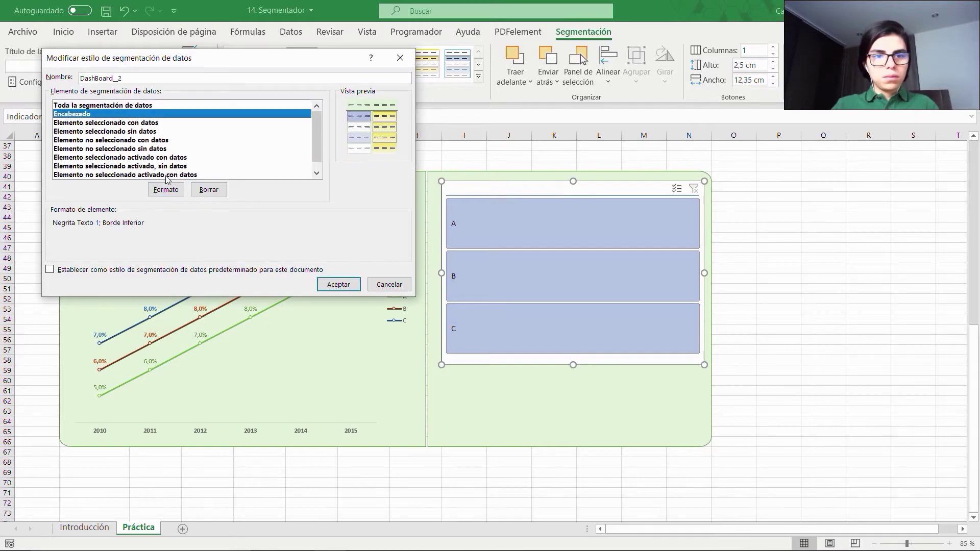
{"action": "left_click", "coordinate": [167, 188]}
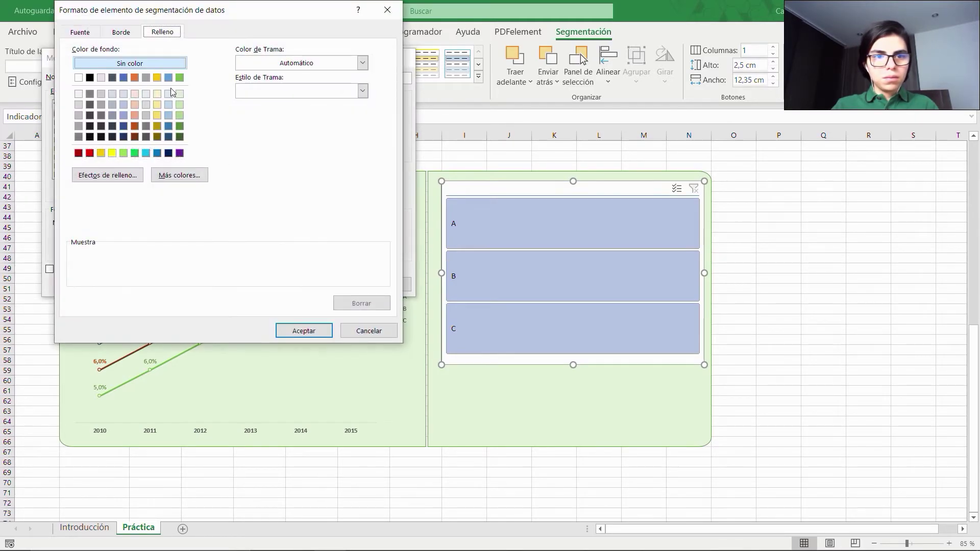
{"action": "left_click", "coordinate": [179, 95]}
{"action": "left_click", "coordinate": [128, 32]}
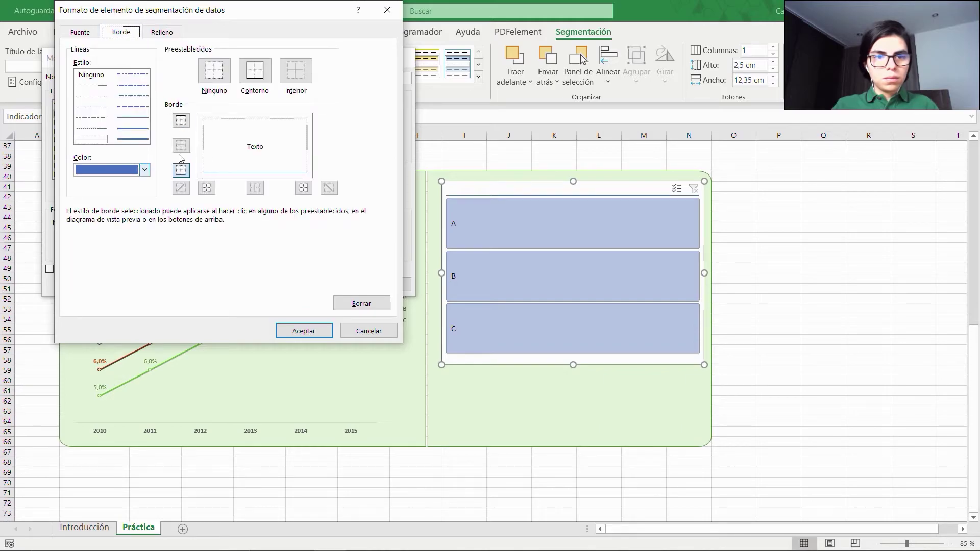
{"action": "left_click", "coordinate": [123, 139]}
{"action": "left_click", "coordinate": [146, 170]}
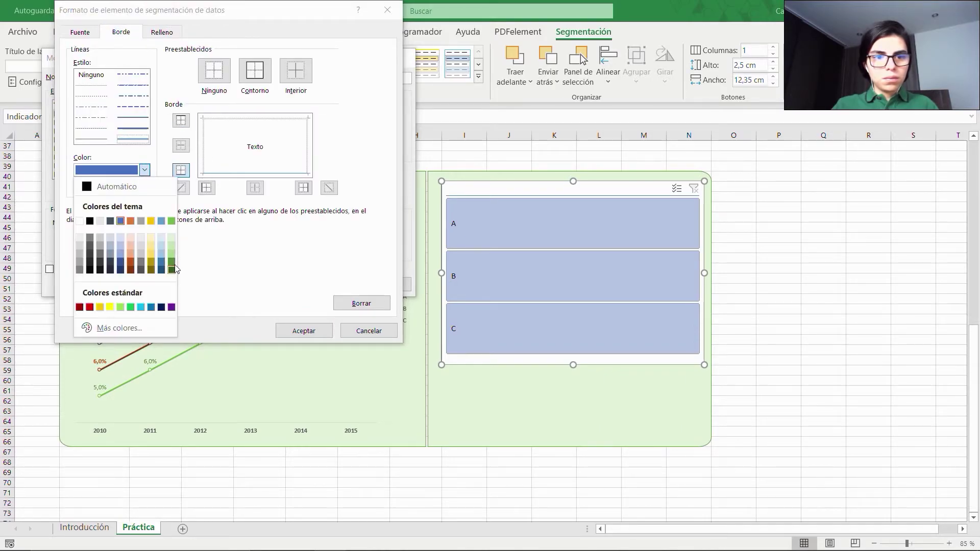
{"action": "left_click", "coordinate": [172, 269]}
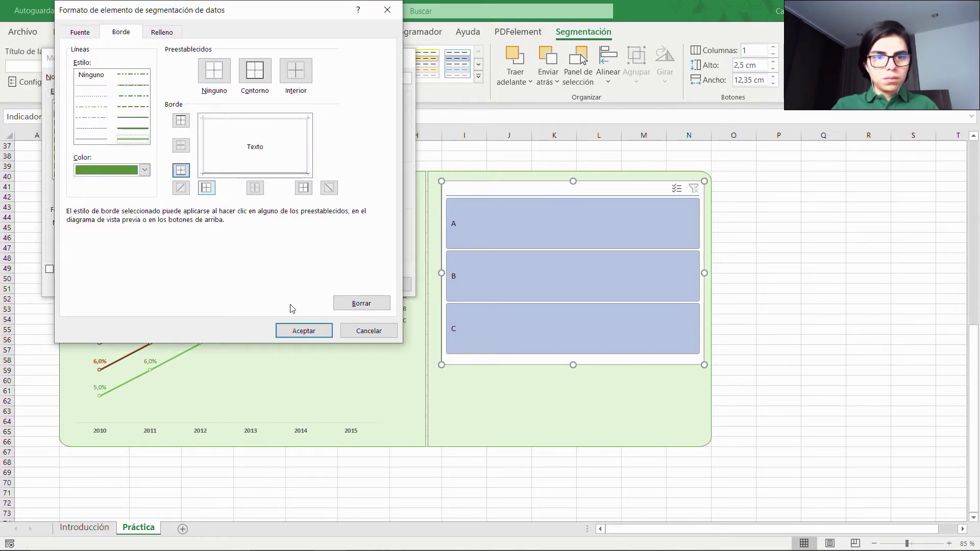
{"action": "left_click", "coordinate": [304, 331]}
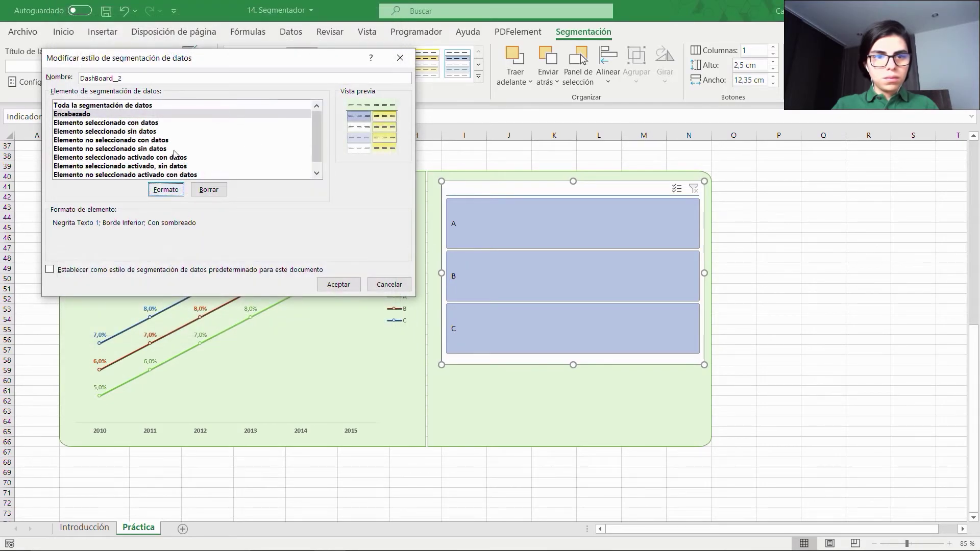
- Set the font of the style's Elemento seleccionado con datos element to bold in light theme green (Énfasis 6, Claro 60%)
{"action": "left_click", "coordinate": [106, 124]}
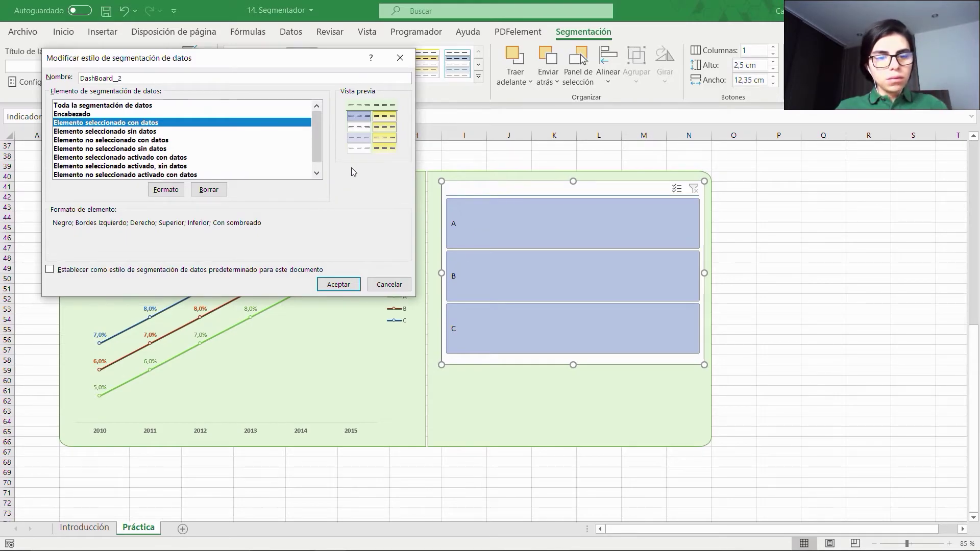
{"action": "mouse_move", "coordinate": [441, 196]}
{"action": "left_mouse_down"}
{"action": "mouse_move", "coordinate": [530, 240]}
{"action": "mouse_move", "coordinate": [704, 253]}
{"action": "left_mouse_up"}
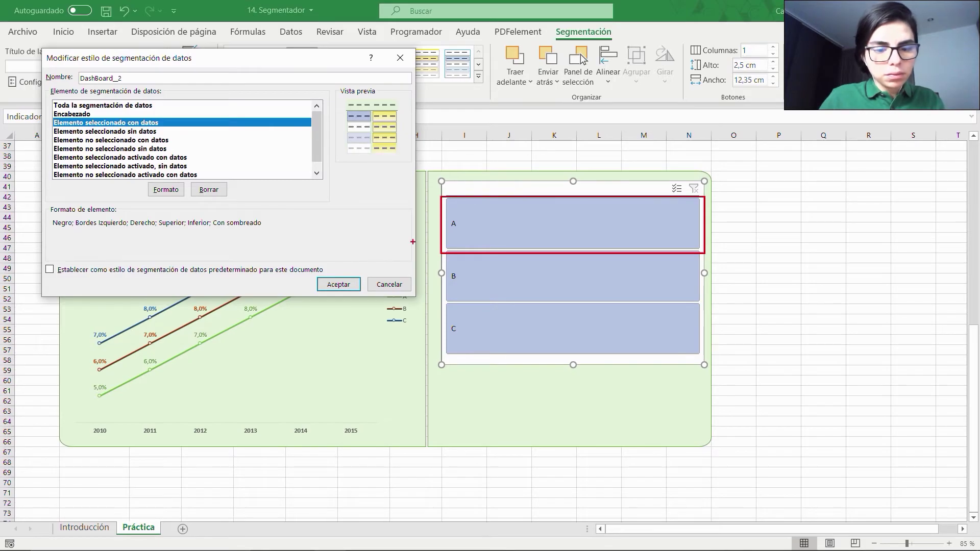
{"action": "key", "text": "Escape"}
{"action": "left_click", "coordinate": [163, 189]}
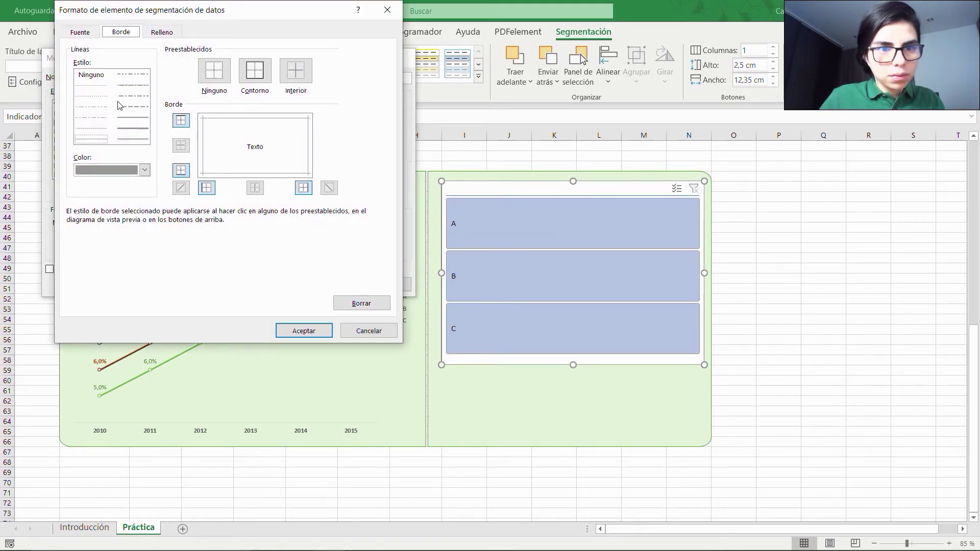
{"action": "left_click", "coordinate": [95, 33]}
{"action": "left_click", "coordinate": [266, 92]}
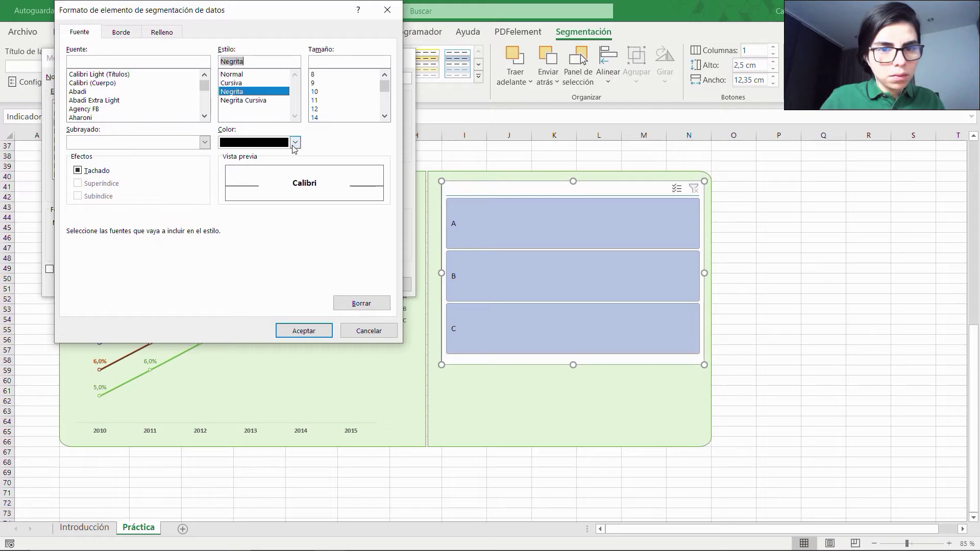
{"action": "left_click", "coordinate": [295, 142]}
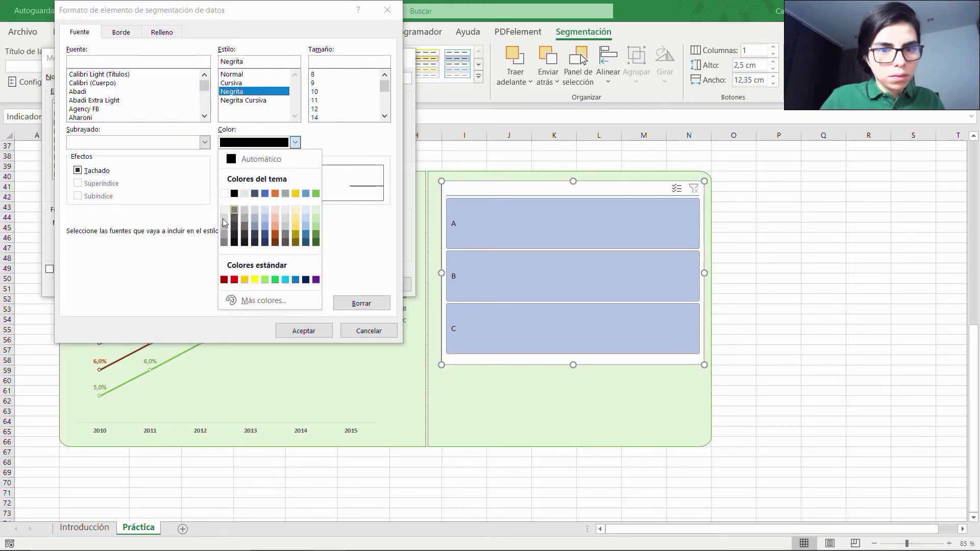
{"action": "left_click", "coordinate": [317, 217]}
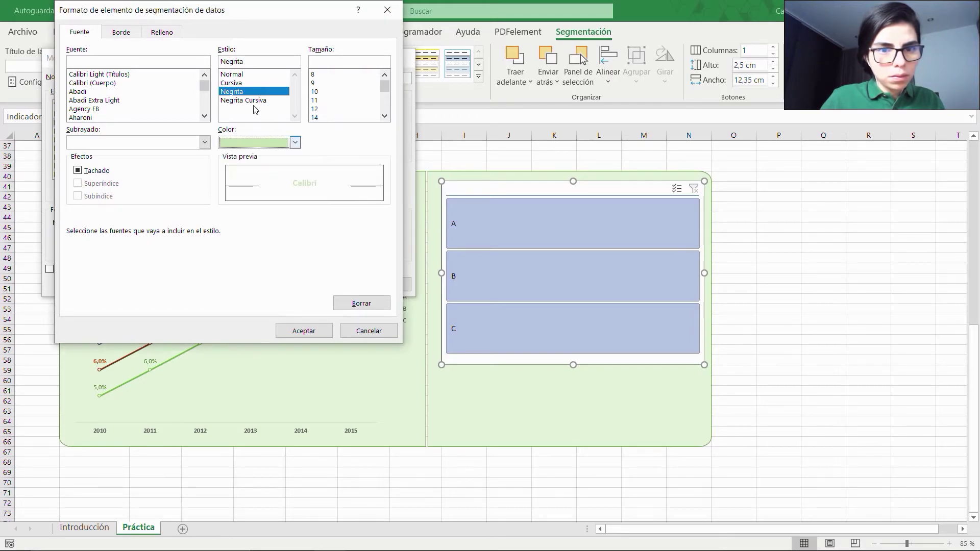
- Fill the Elemento seleccionado con datos element with the second-darkest theme green and accept its format
{"action": "left_click", "coordinate": [161, 31]}
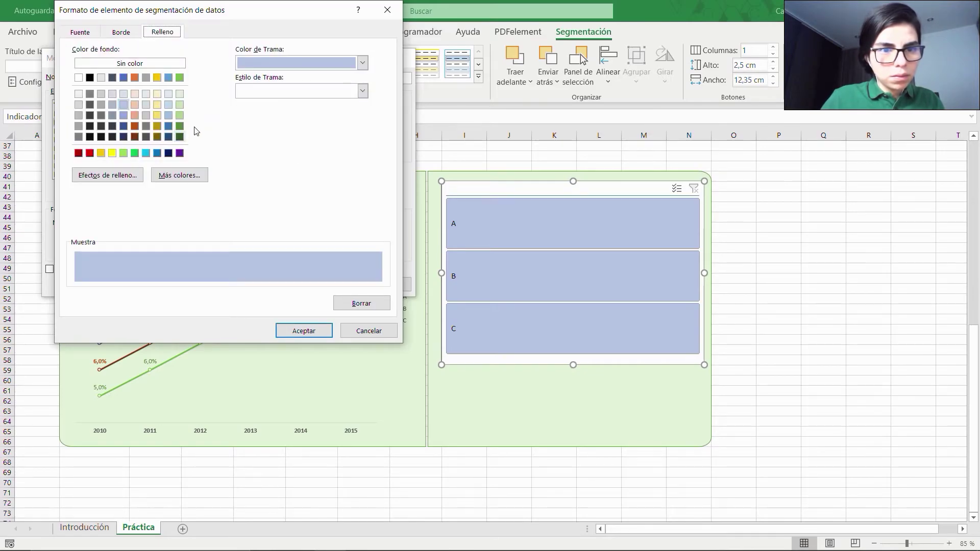
{"action": "left_click", "coordinate": [180, 127]}
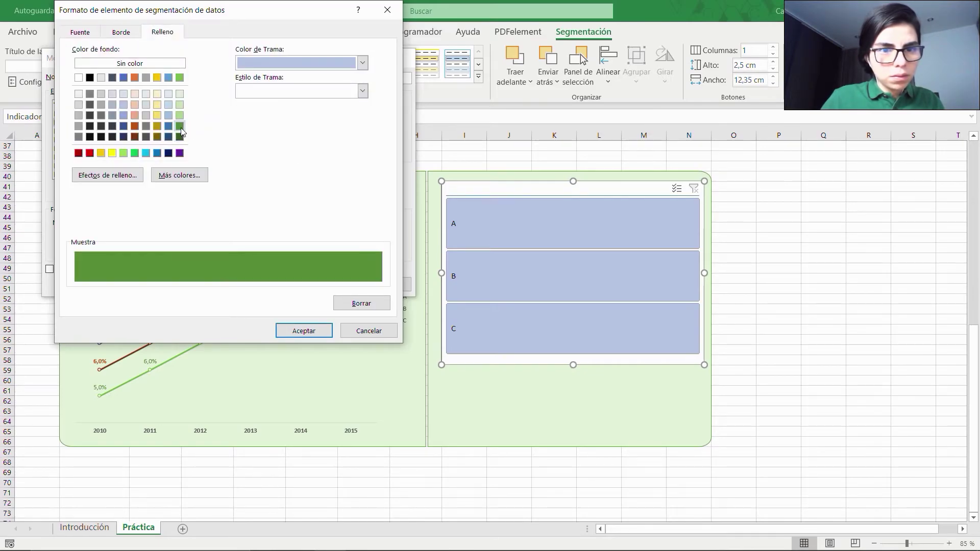
{"action": "left_click", "coordinate": [304, 331]}
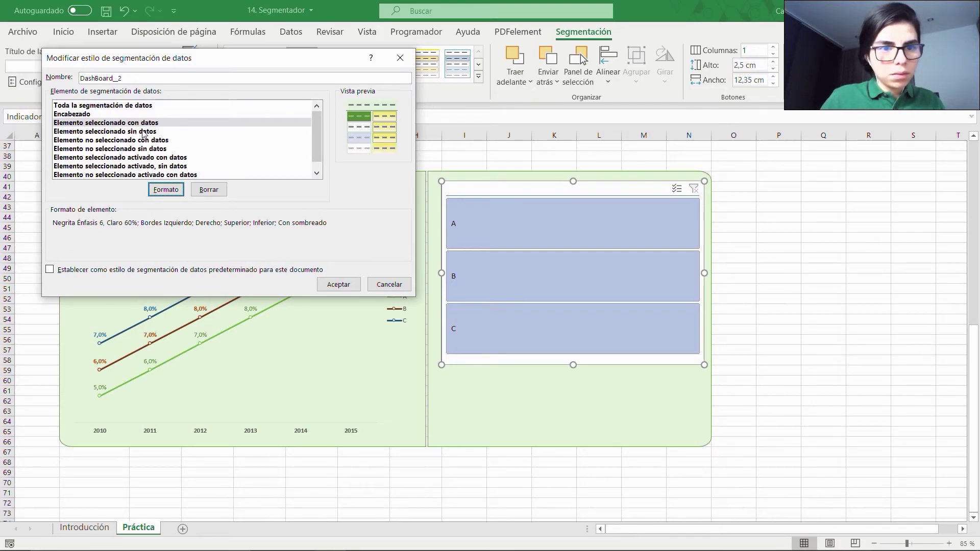
- Fill the Elemento no seleccionado con datos element with the medium-light theme green
{"action": "left_click", "coordinate": [146, 132]}
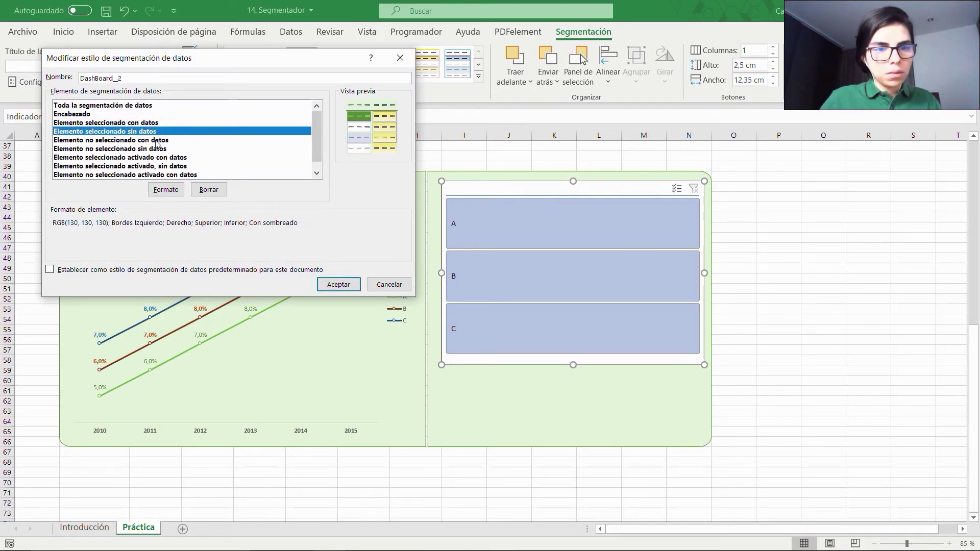
{"action": "left_click", "coordinate": [155, 140]}
{"action": "left_click", "coordinate": [165, 190]}
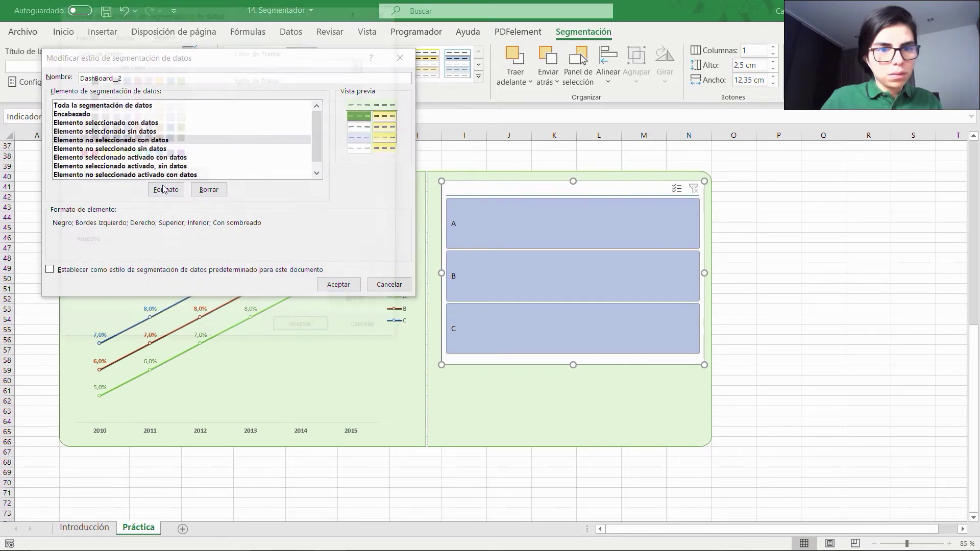
{"action": "left_click_drag", "start_coordinate": [396, 55], "coordinate": [280, 30]}
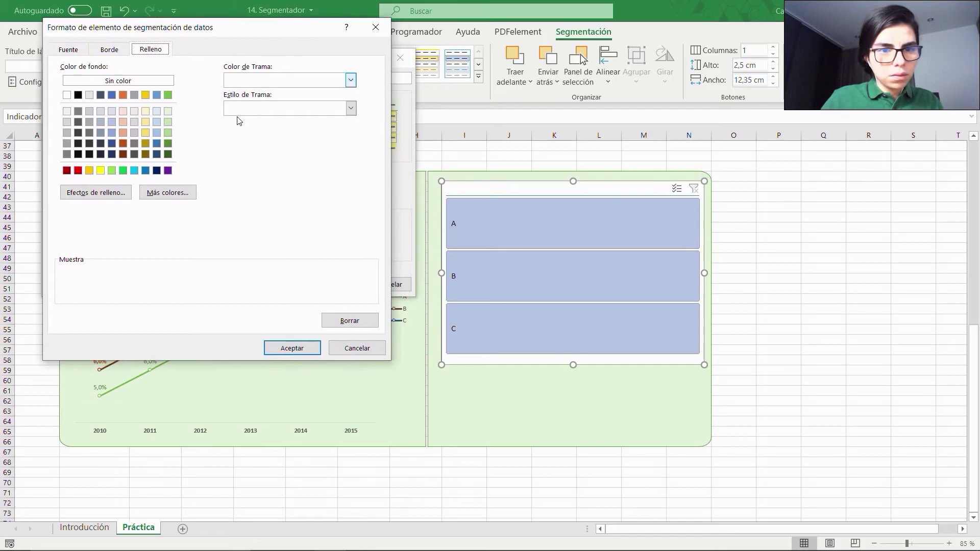
{"action": "left_click", "coordinate": [168, 133]}
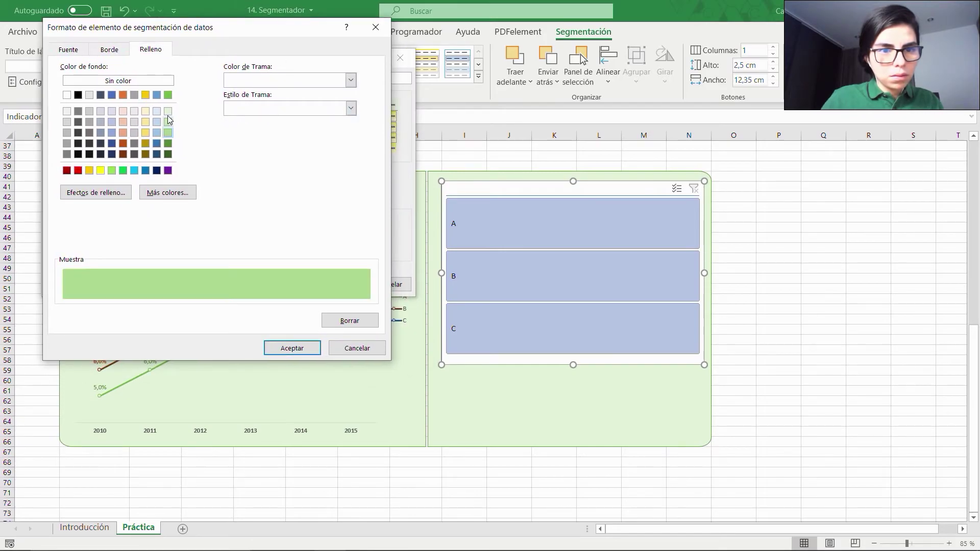
{"action": "left_click", "coordinate": [168, 121]}
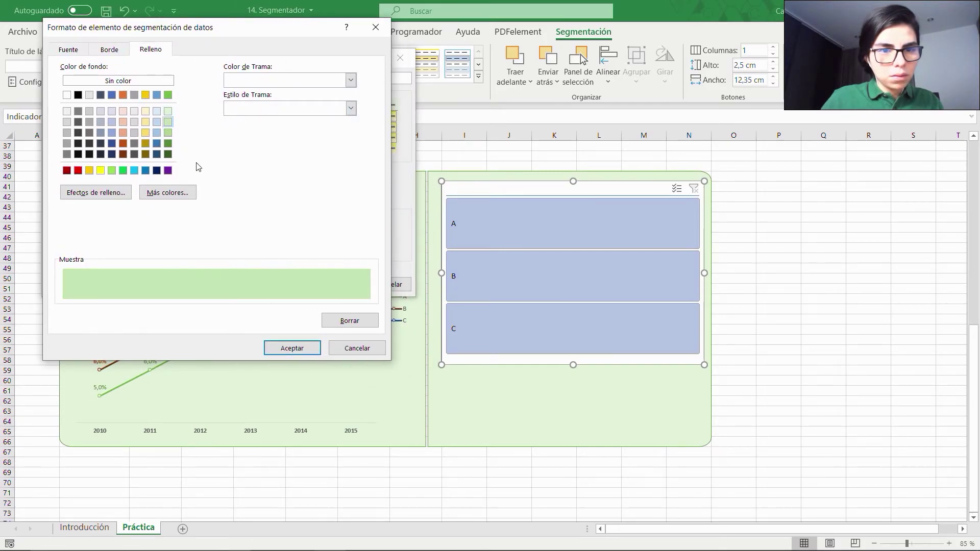
{"action": "left_click", "coordinate": [169, 134]}
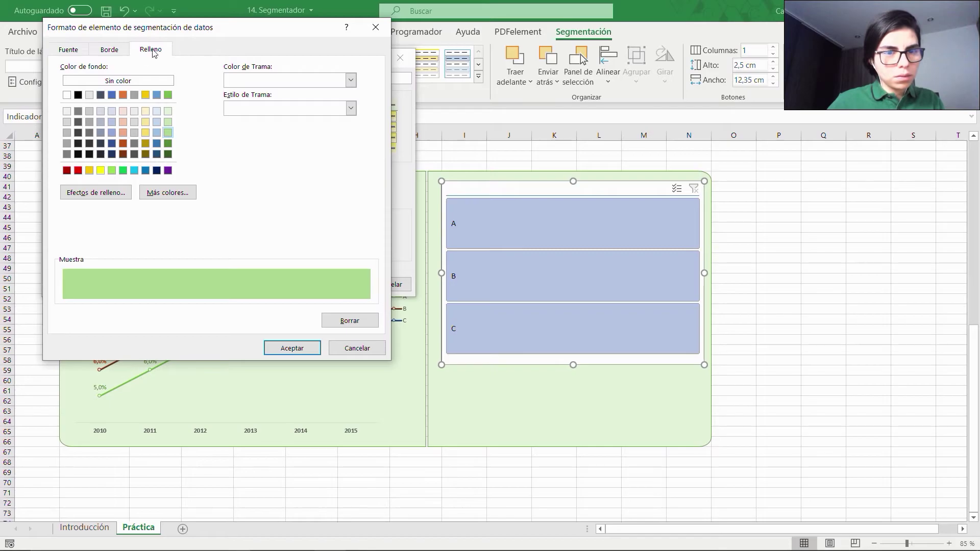
- Remove all borders from the Elemento no seleccionado con datos element and accept its format
{"action": "left_click", "coordinate": [110, 50]}
{"action": "left_click", "coordinate": [81, 93]}
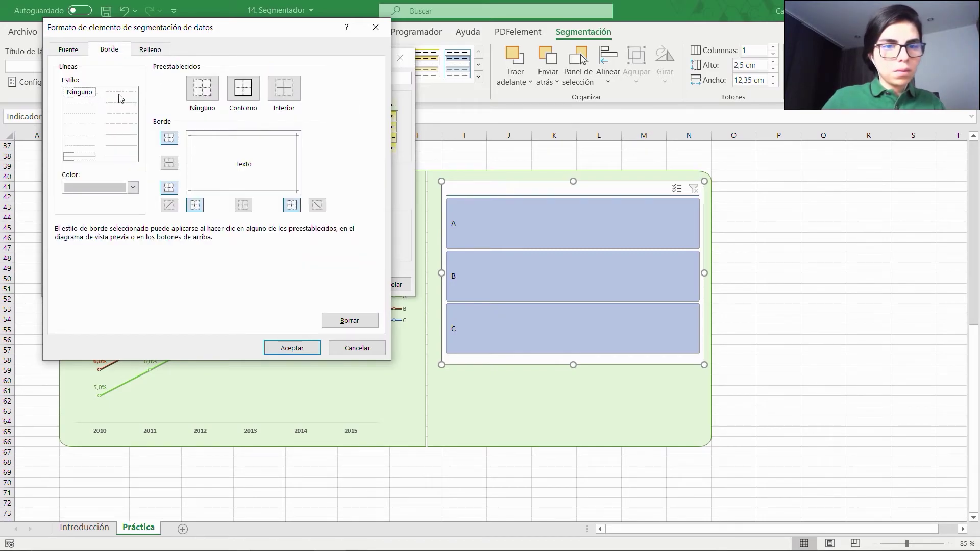
{"action": "left_click", "coordinate": [202, 87]}
{"action": "left_click", "coordinate": [83, 49]}
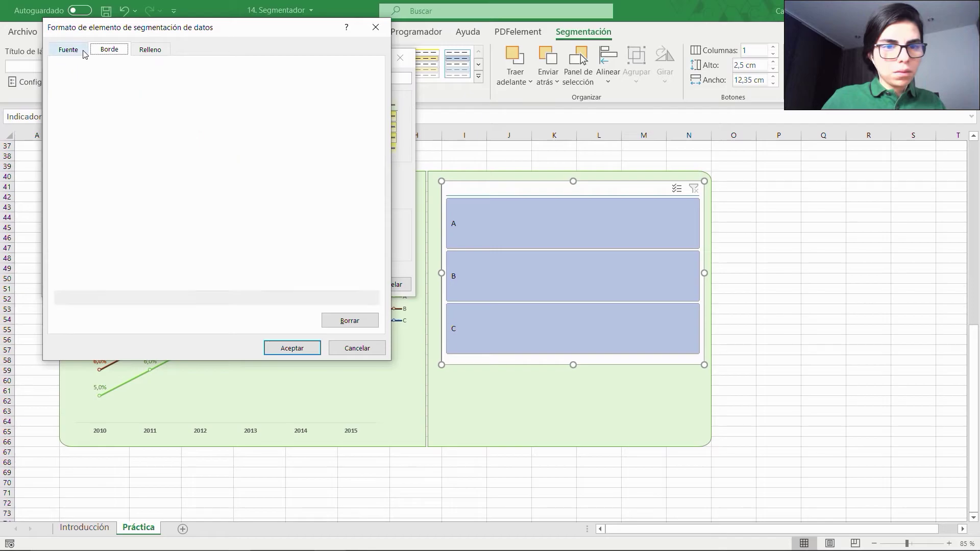
{"action": "left_click", "coordinate": [293, 348]}
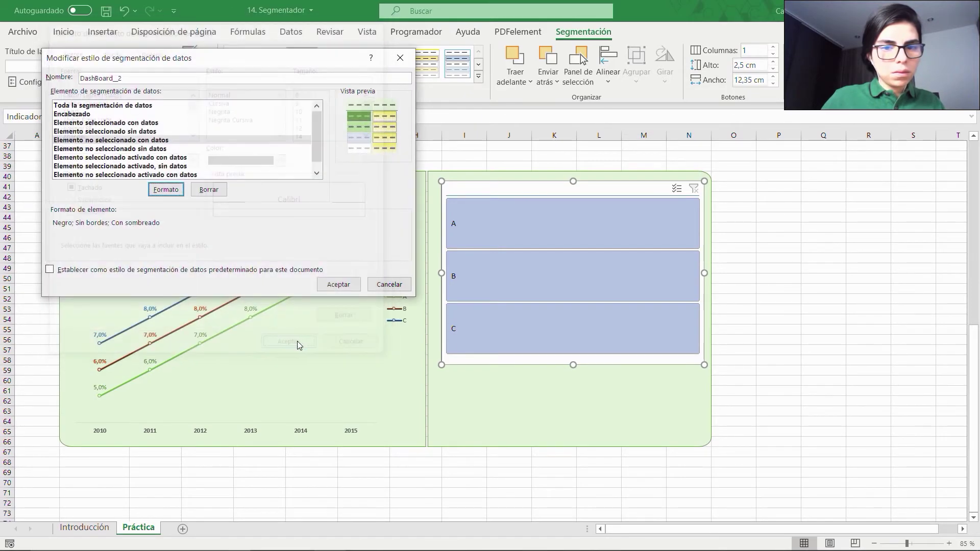
- Give the Elemento seleccionado activado con datos element a thicker solid outline border in the darkest theme green
{"action": "left_click", "coordinate": [172, 158]}
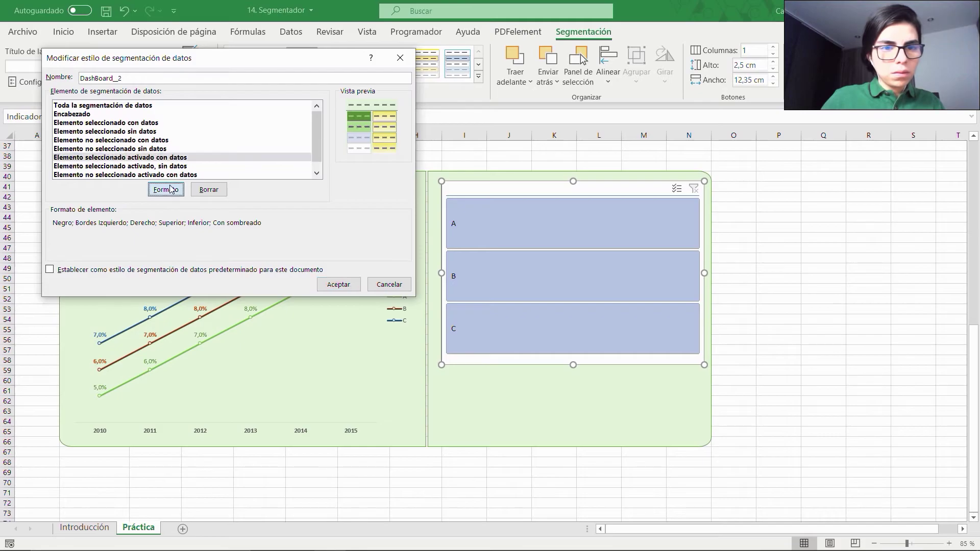
{"action": "left_click", "coordinate": [171, 189]}
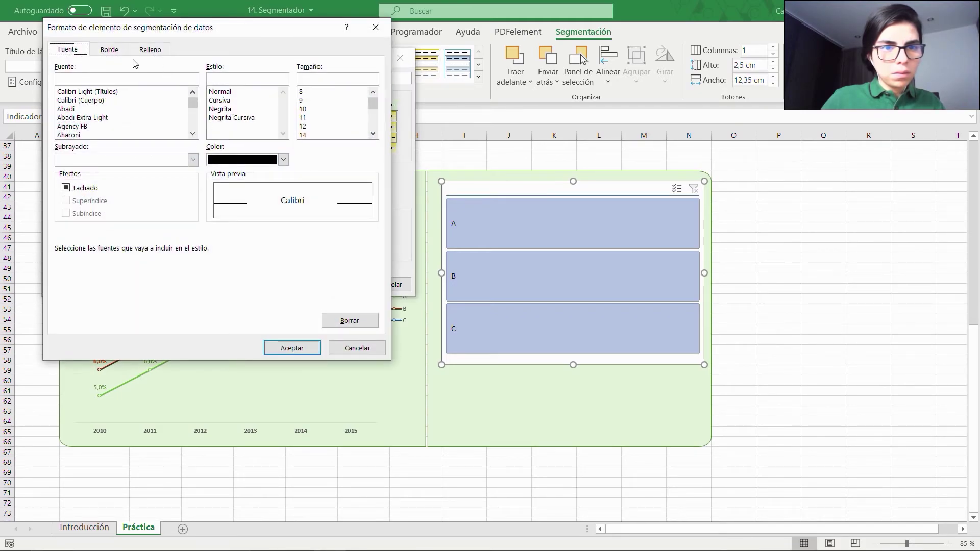
{"action": "left_click", "coordinate": [109, 49]}
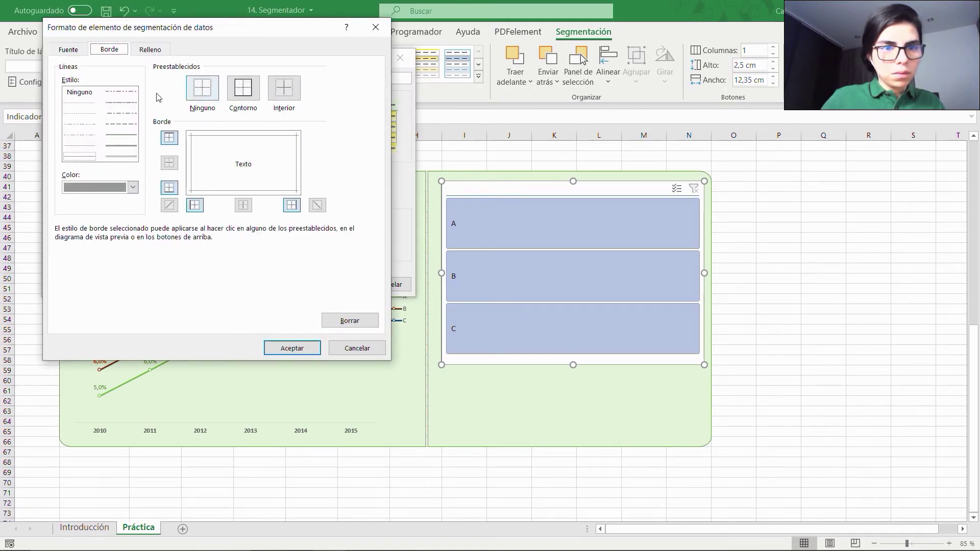
{"action": "left_click", "coordinate": [121, 136]}
{"action": "left_click", "coordinate": [133, 187]}
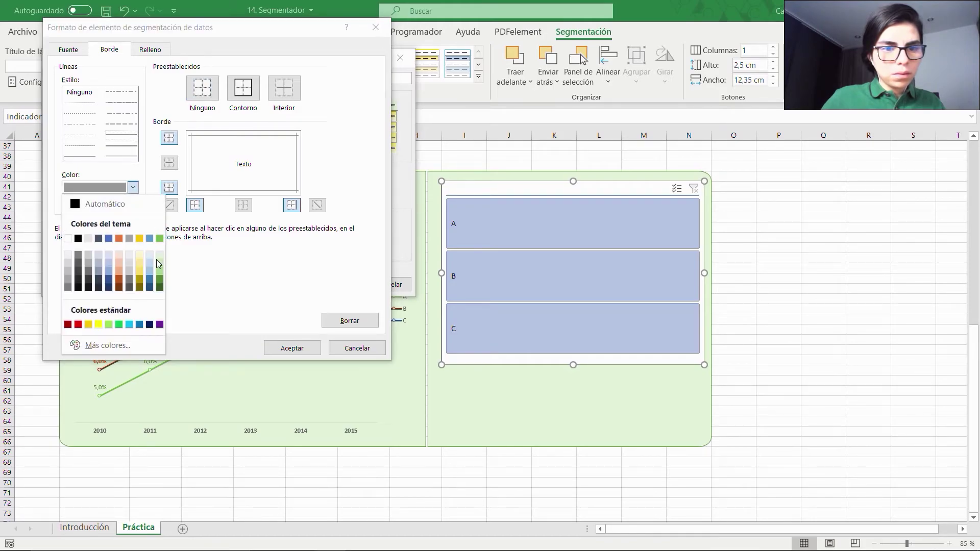
{"action": "left_click", "coordinate": [160, 273]}
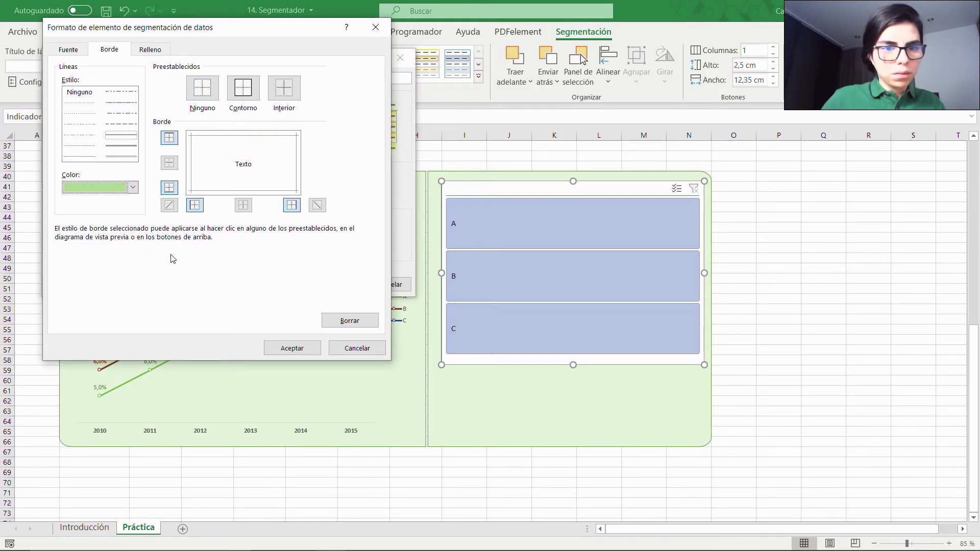
{"action": "left_click", "coordinate": [133, 187]}
{"action": "left_click", "coordinate": [160, 286]}
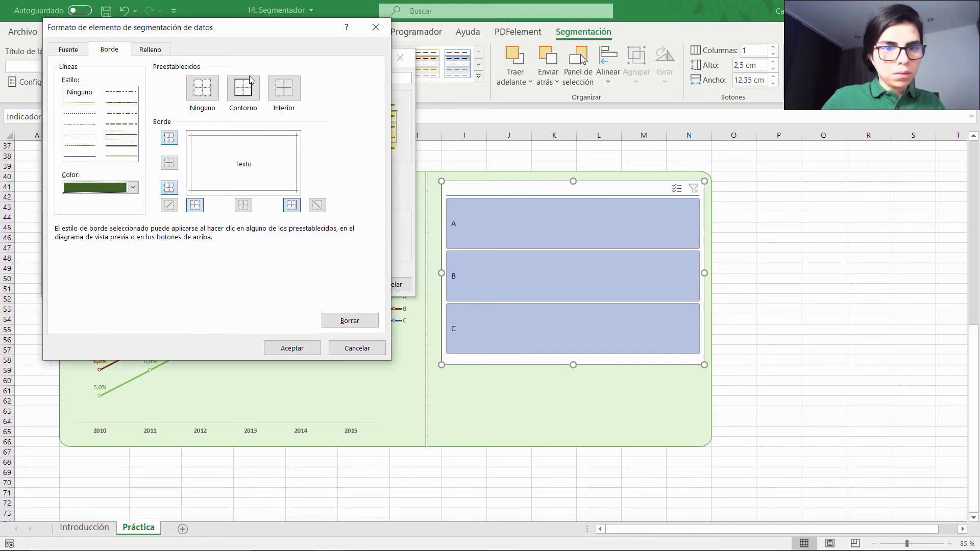
{"action": "left_click", "coordinate": [241, 91]}
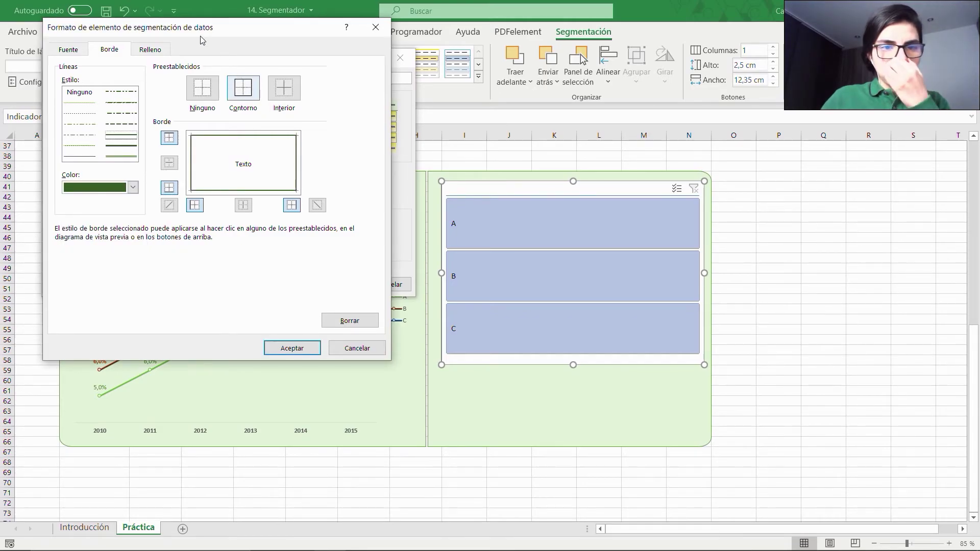
- Fill the Elemento seleccionado activado con datos element with a horizontal two-colour gradient from dark green to medium-light green
{"action": "left_click", "coordinate": [151, 49]}
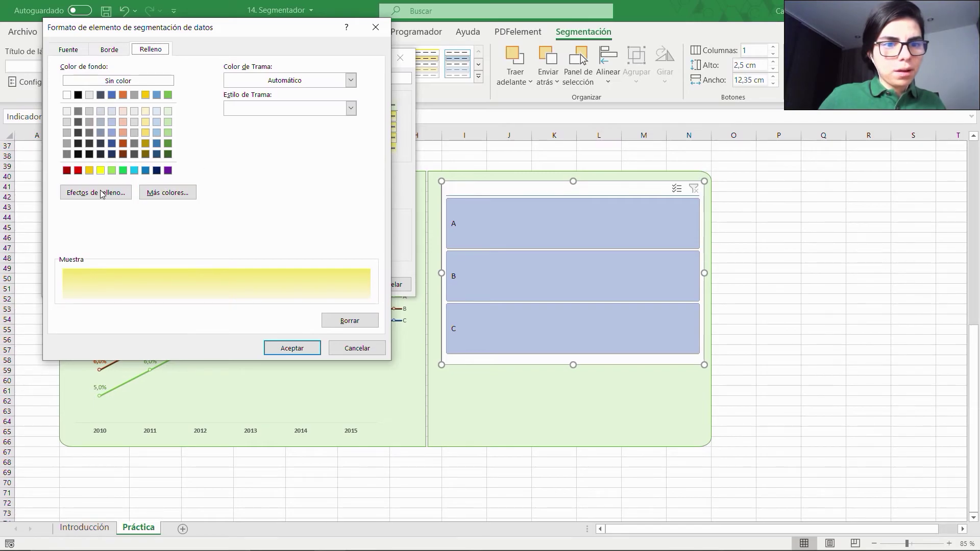
{"action": "left_click", "coordinate": [121, 197]}
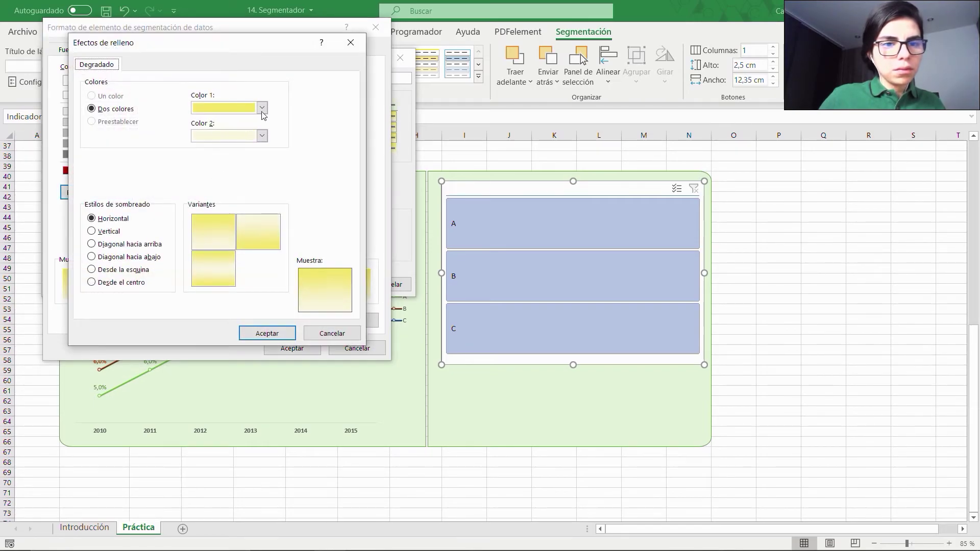
{"action": "left_click", "coordinate": [263, 109]}
{"action": "left_click", "coordinate": [286, 190]}
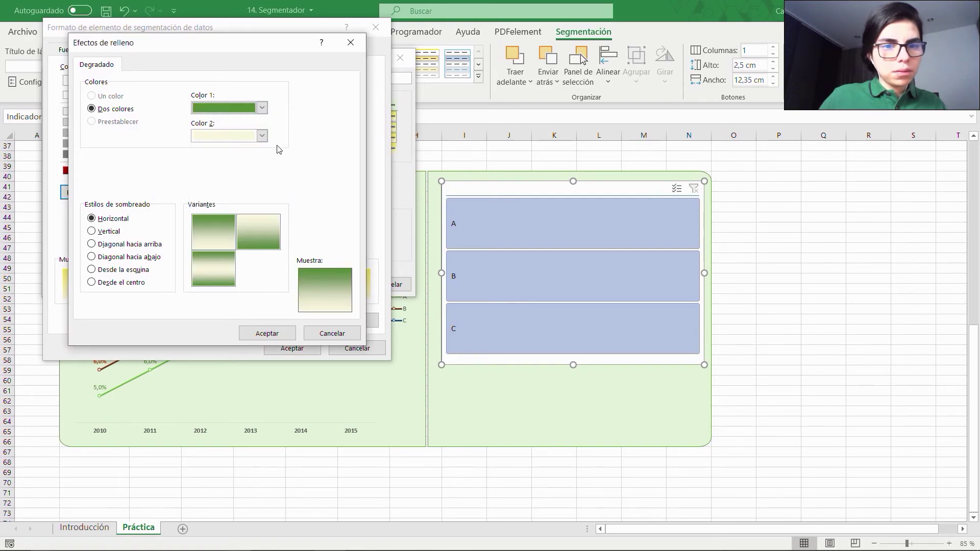
{"action": "left_click", "coordinate": [262, 136]}
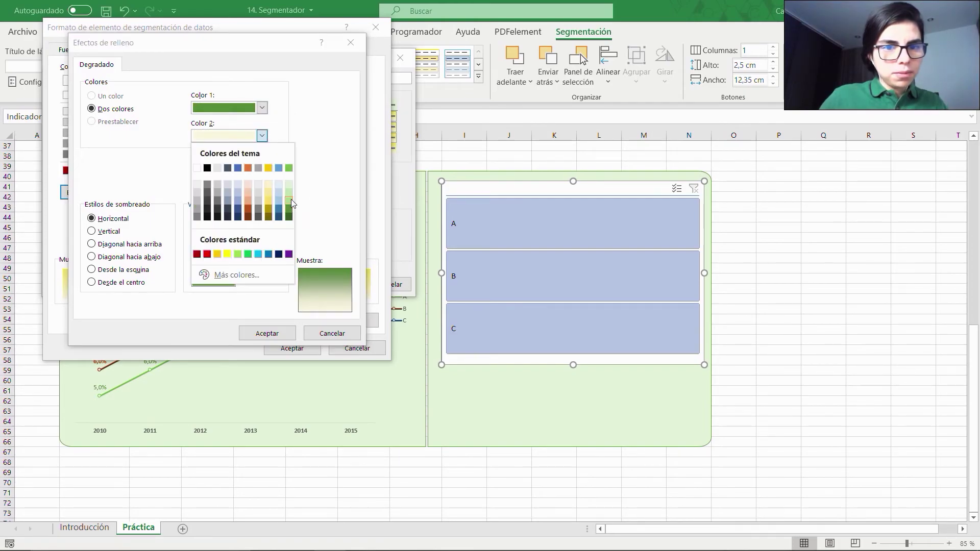
{"action": "left_click", "coordinate": [291, 199]}
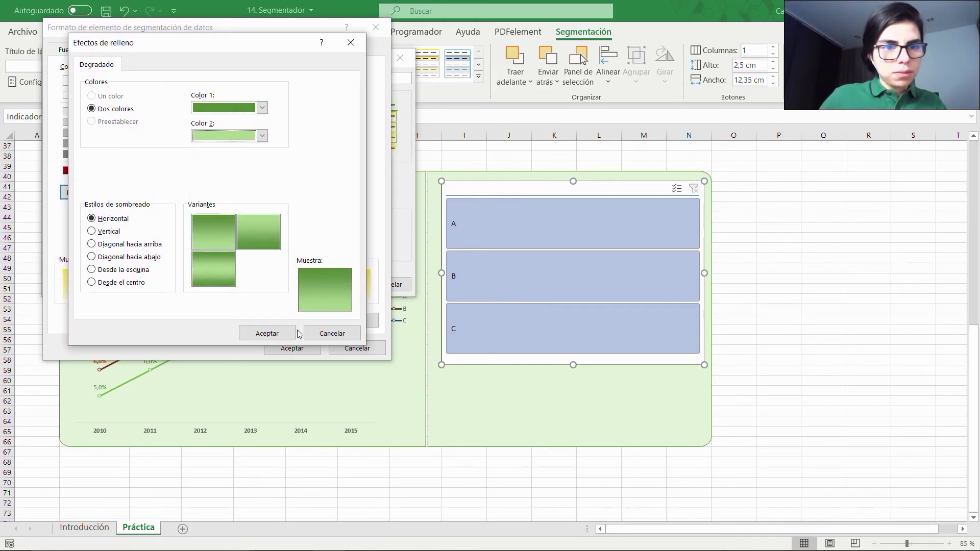
{"action": "left_click", "coordinate": [265, 334]}
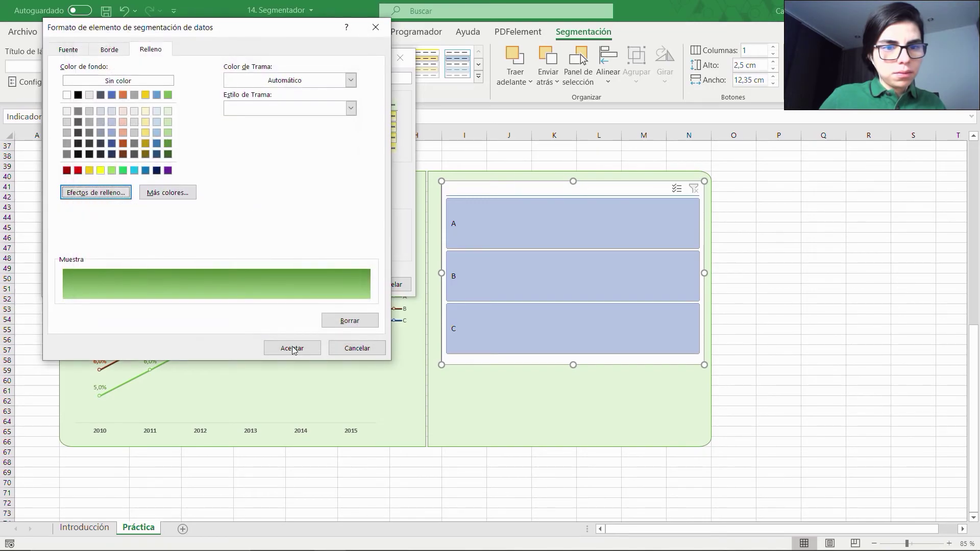
{"action": "left_click", "coordinate": [289, 348]}
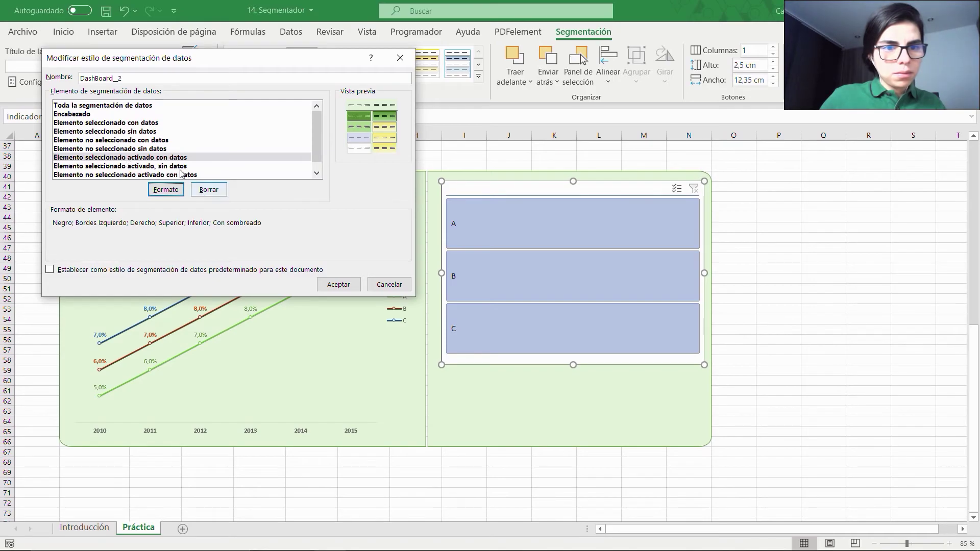
- Make the font of the Elemento seleccionado activado con datos element bold in a light theme green and accept its format
{"action": "left_click", "coordinate": [167, 191]}
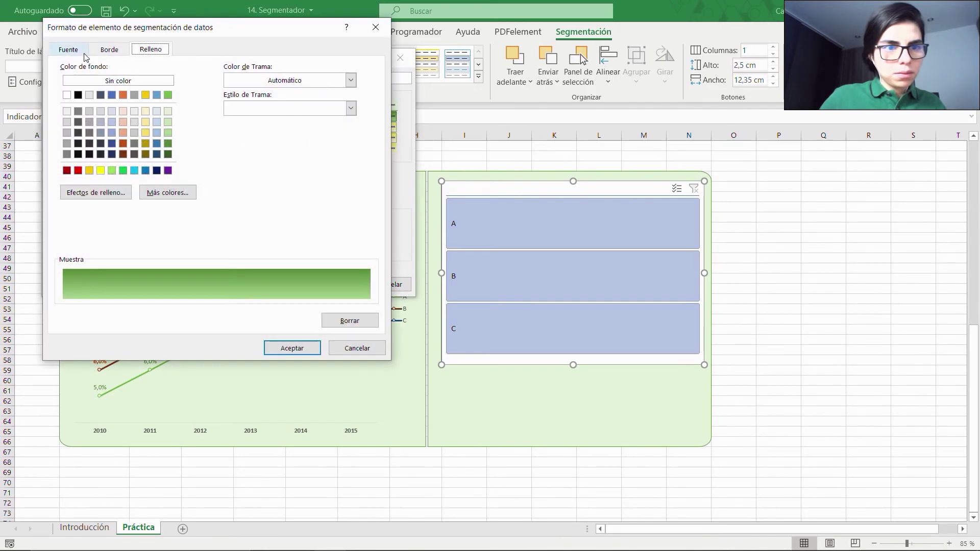
{"action": "left_click", "coordinate": [83, 52]}
{"action": "left_click", "coordinate": [236, 109]}
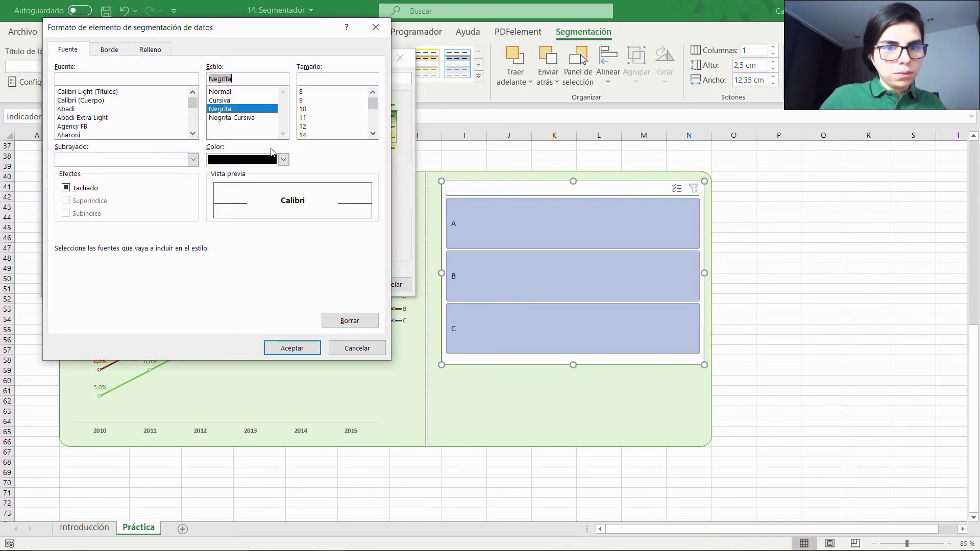
{"action": "left_click", "coordinate": [283, 160]}
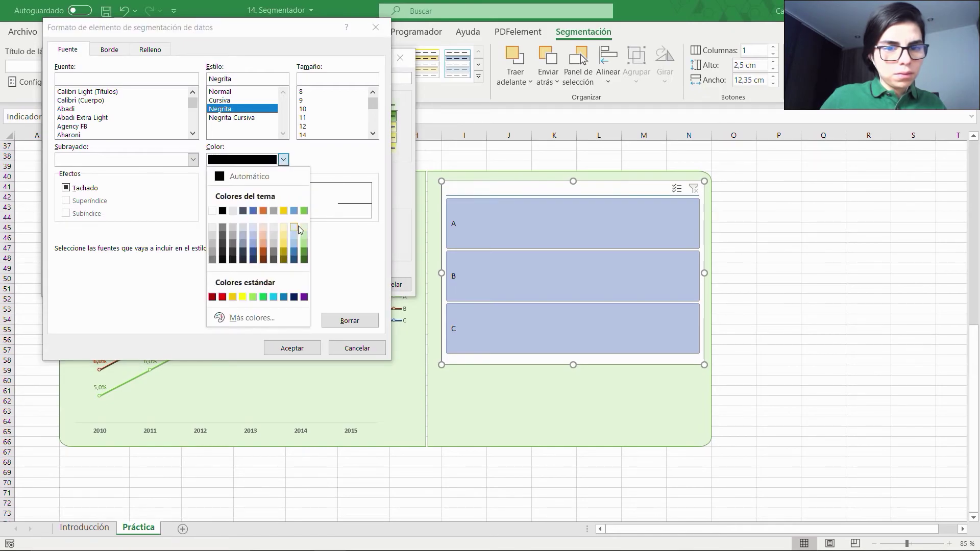
{"action": "left_click", "coordinate": [297, 226]}
{"action": "left_click", "coordinate": [283, 161]}
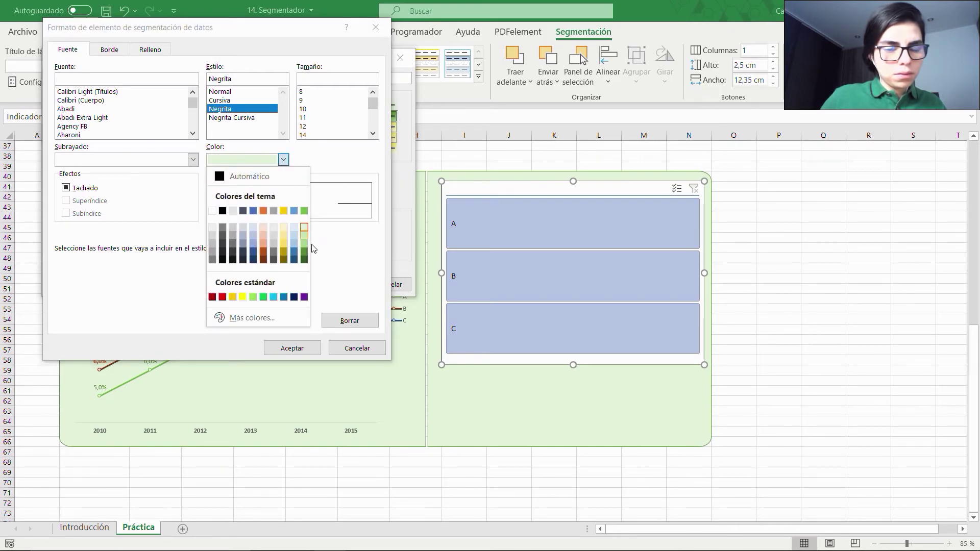
{"action": "left_click", "coordinate": [309, 240]}
{"action": "left_click", "coordinate": [290, 348]}
- Fill the Elemento no seleccionado activado con datos element with the medium-light theme green and save the modified slicer style
{"action": "left_click", "coordinate": [162, 175]}
{"action": "left_click", "coordinate": [166, 189]}
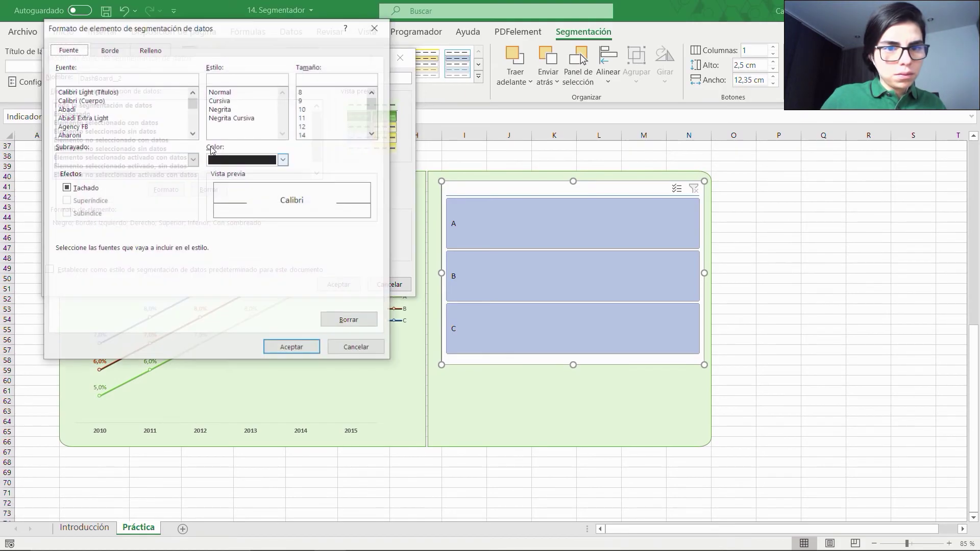
{"action": "left_click", "coordinate": [150, 49]}
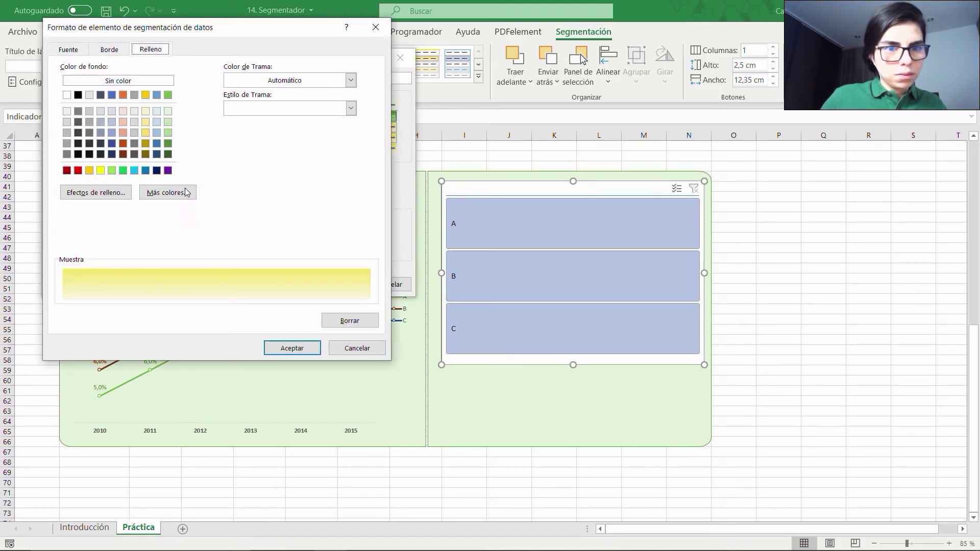
{"action": "left_click", "coordinate": [168, 132]}
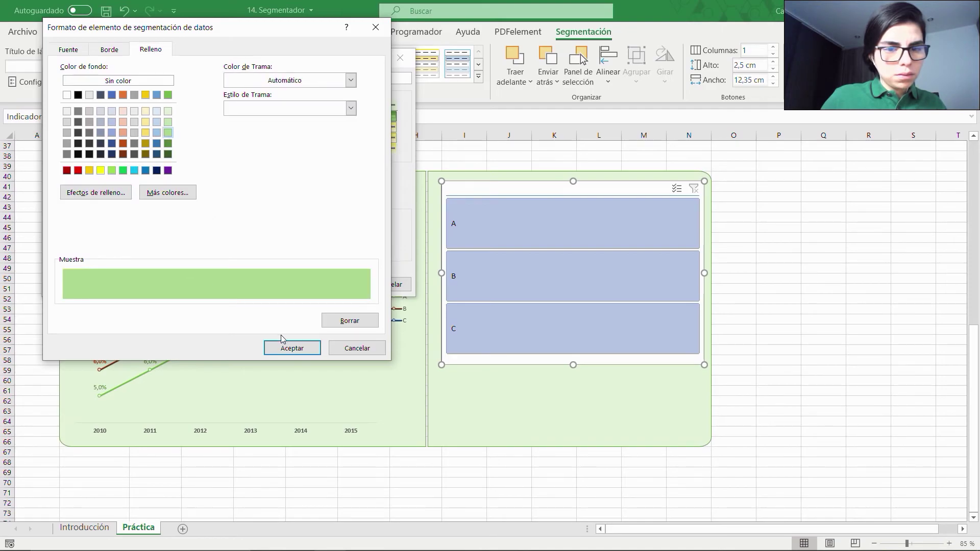
{"action": "left_click", "coordinate": [292, 348]}
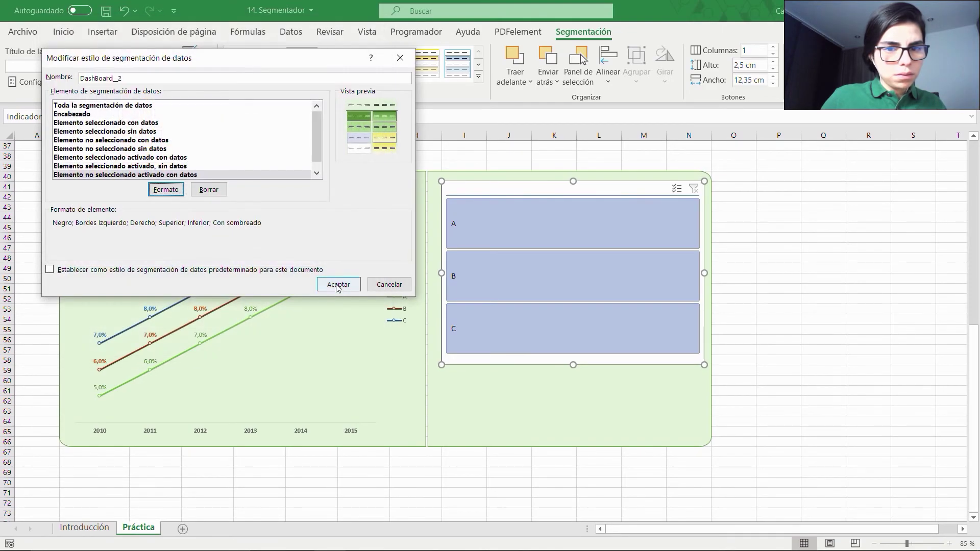
{"action": "left_click", "coordinate": [338, 286]}
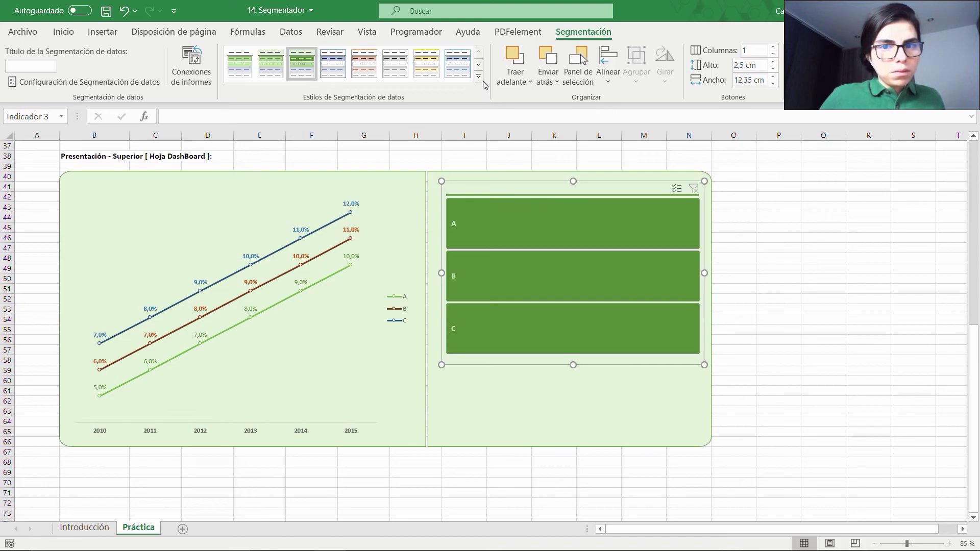
- Try the second custom style on the slicer and switch it back to DashBoard__2
{"action": "left_click", "coordinate": [479, 77]}
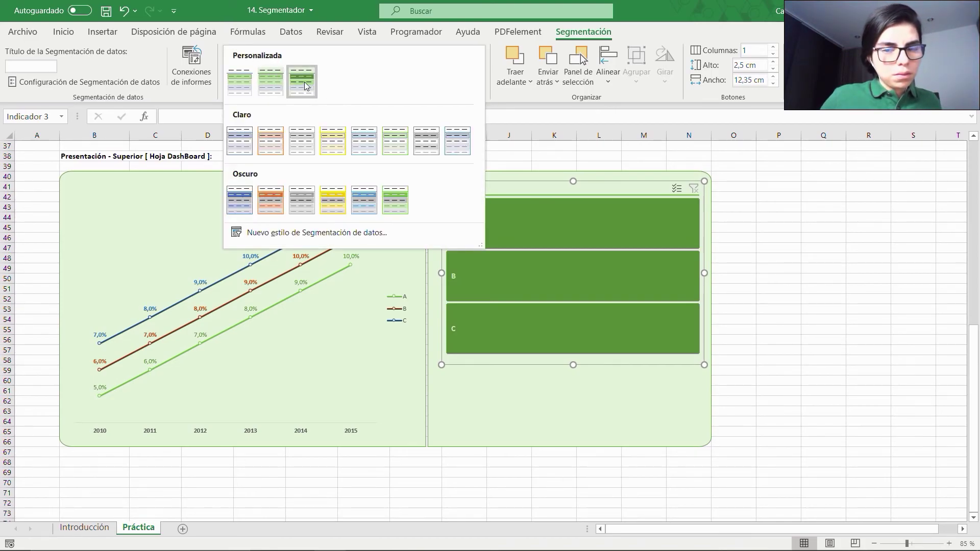
{"action": "left_click", "coordinate": [261, 82]}
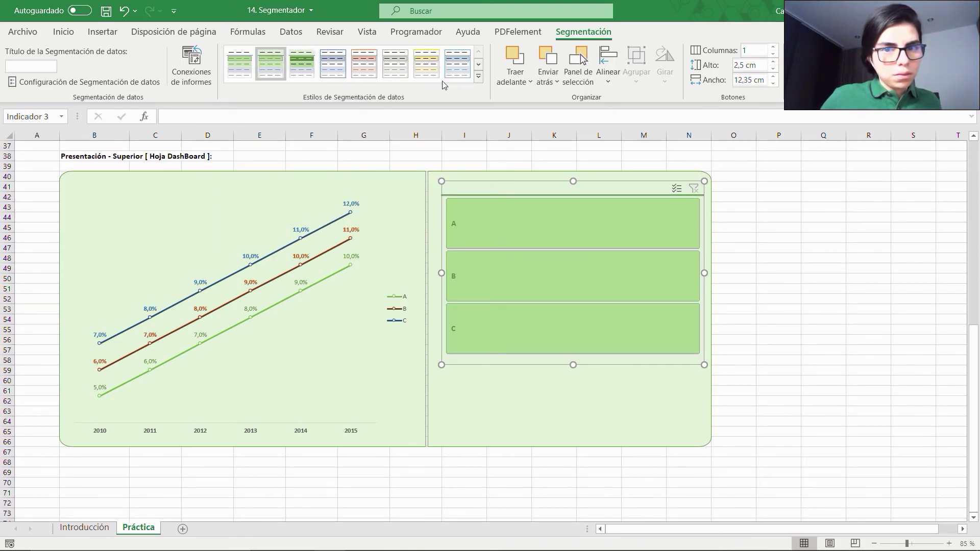
{"action": "left_click", "coordinate": [479, 77]}
{"action": "left_click", "coordinate": [302, 76]}
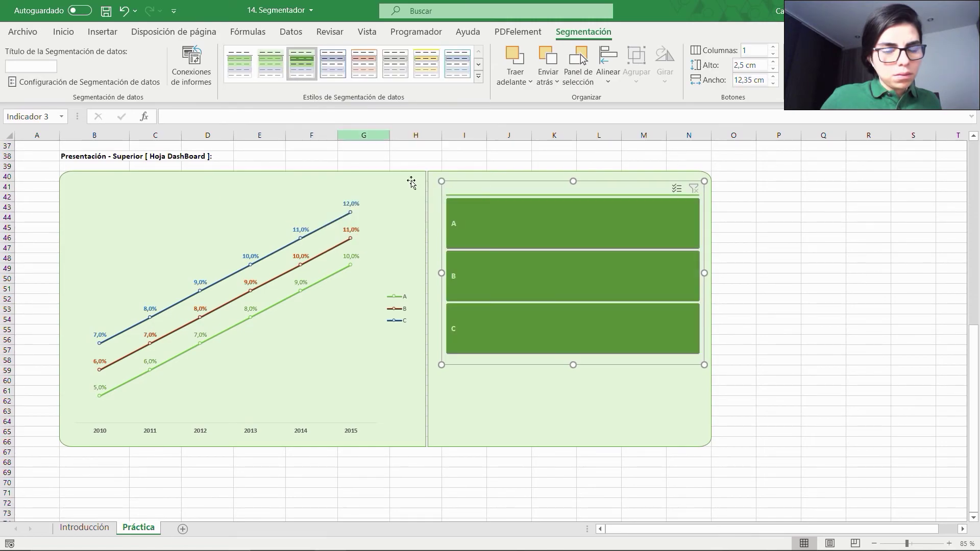
- Test the slicer by filtering the chart by B, A and C in turn, and clear the filter
{"action": "left_click", "coordinate": [849, 278]}
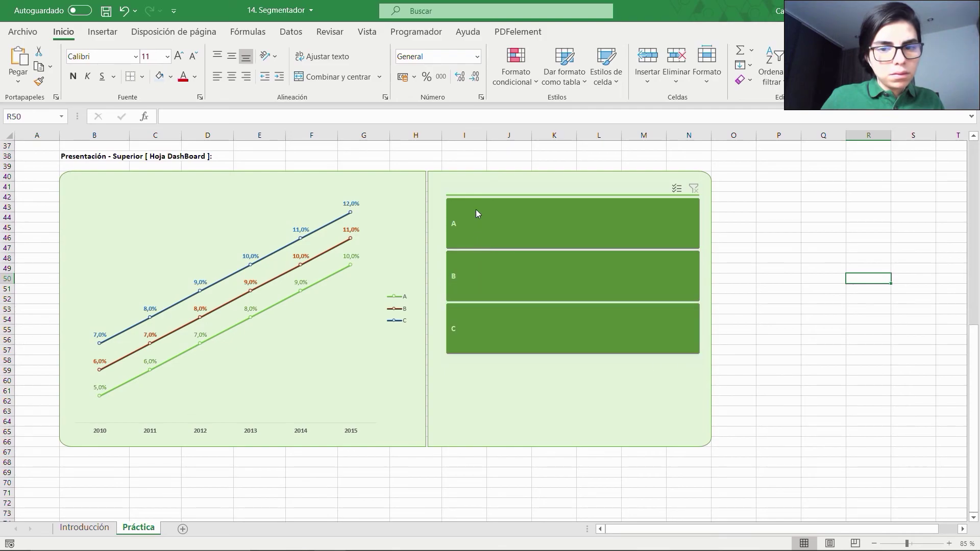
{"action": "left_click", "coordinate": [484, 280]}
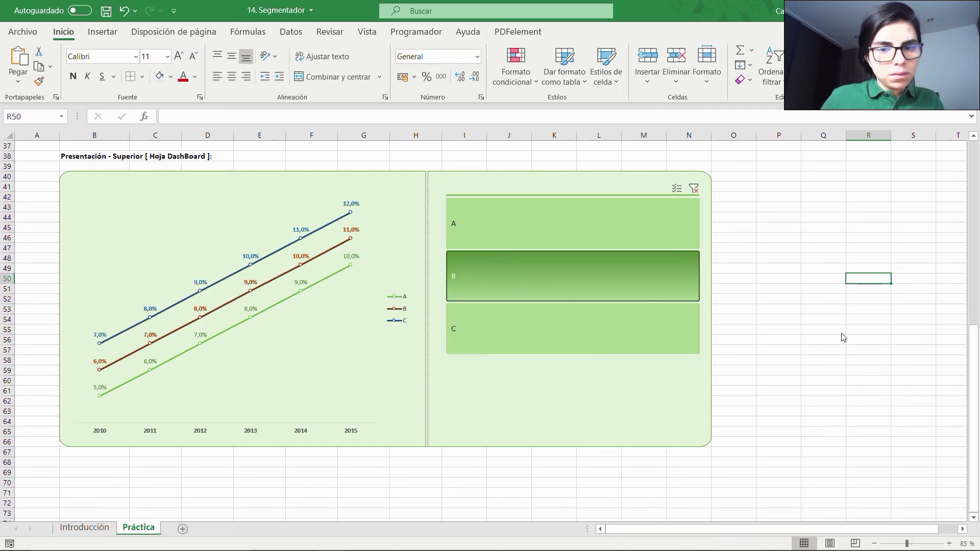
{"action": "left_click", "coordinate": [492, 210]}
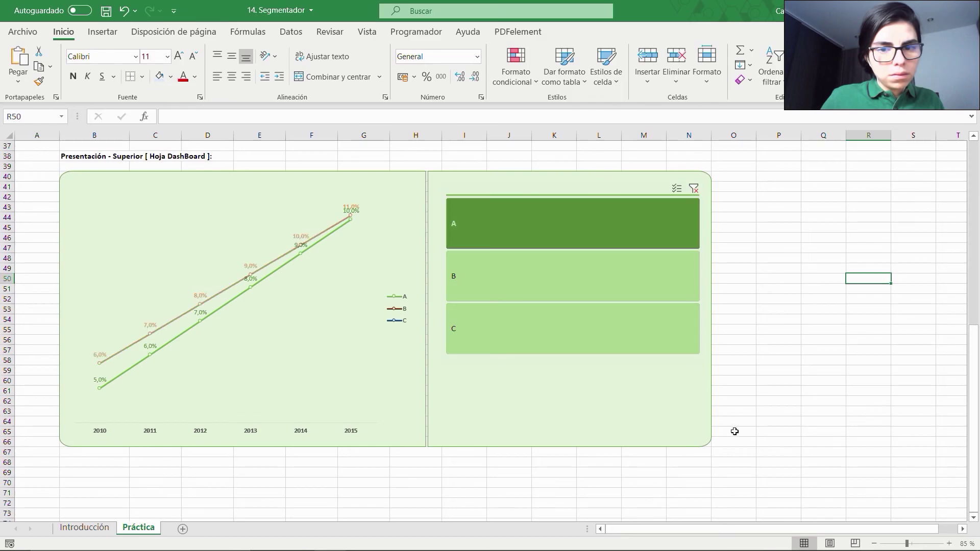
{"action": "left_click", "coordinate": [618, 345]}
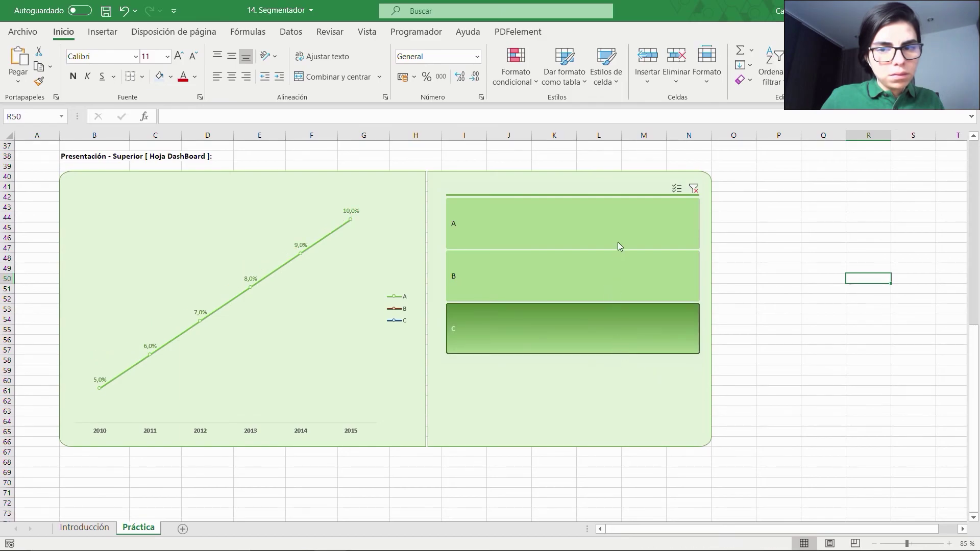
{"action": "left_click", "coordinate": [693, 189]}
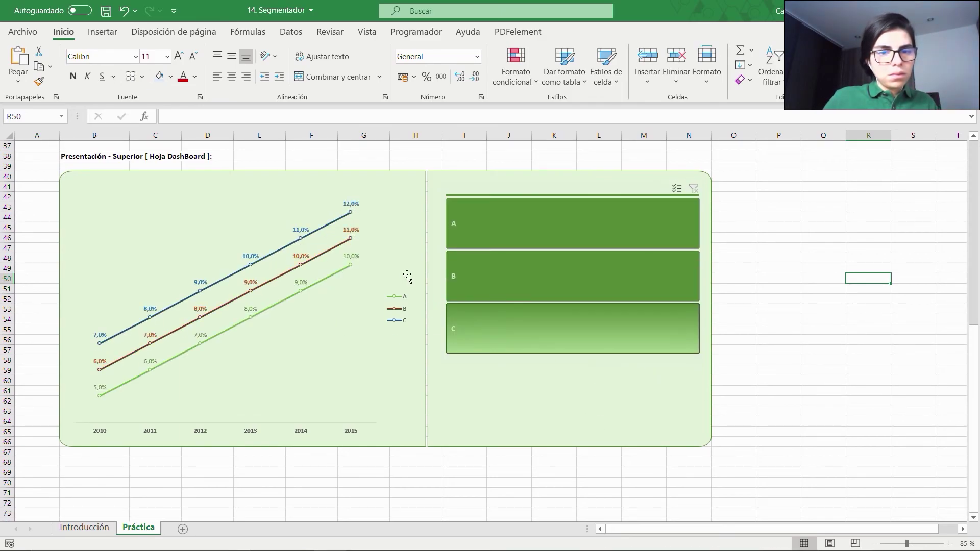
- Hide the gridlines on the Práctica sheet
{"action": "left_click", "coordinate": [367, 32]}
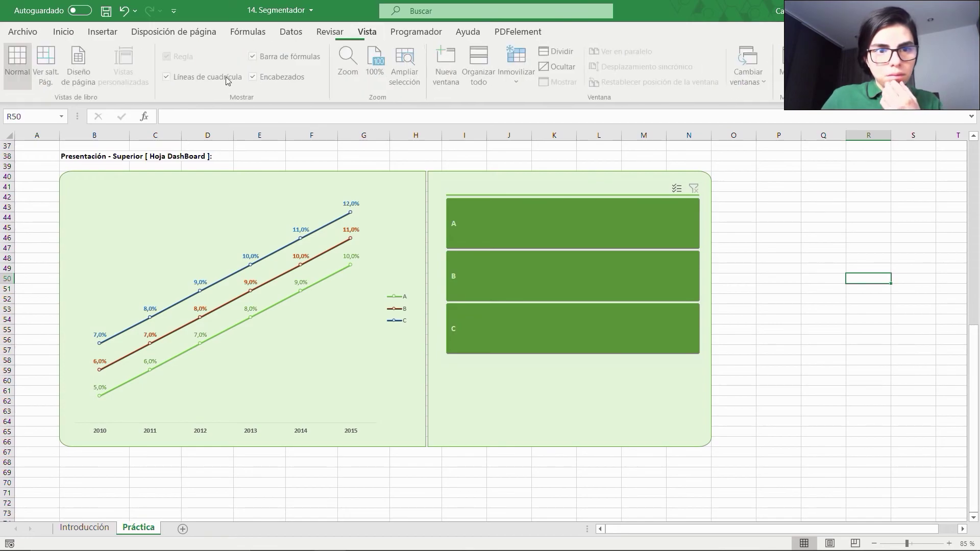
{"action": "left_click", "coordinate": [173, 80]}
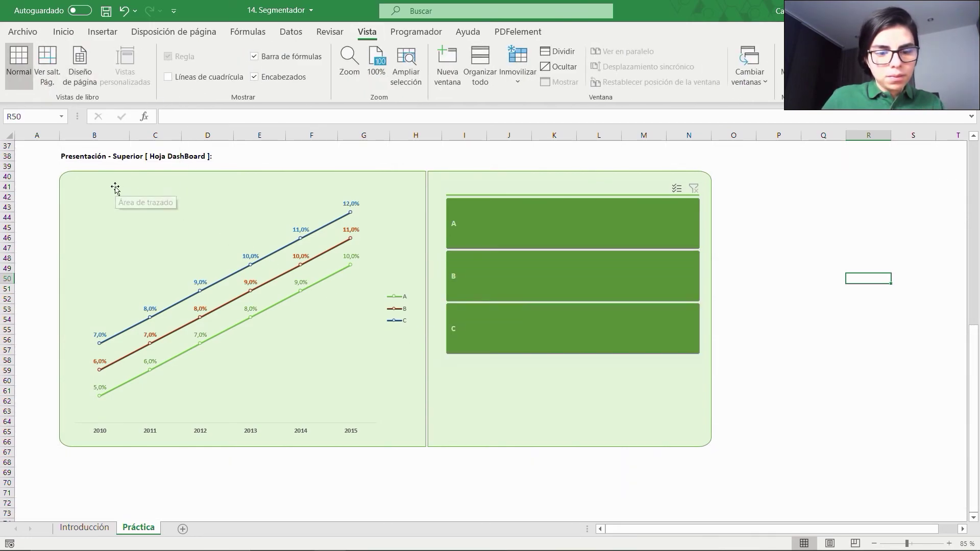
{"action": "left_click_drag", "start_coordinate": [51, 167], "coordinate": [728, 485]}
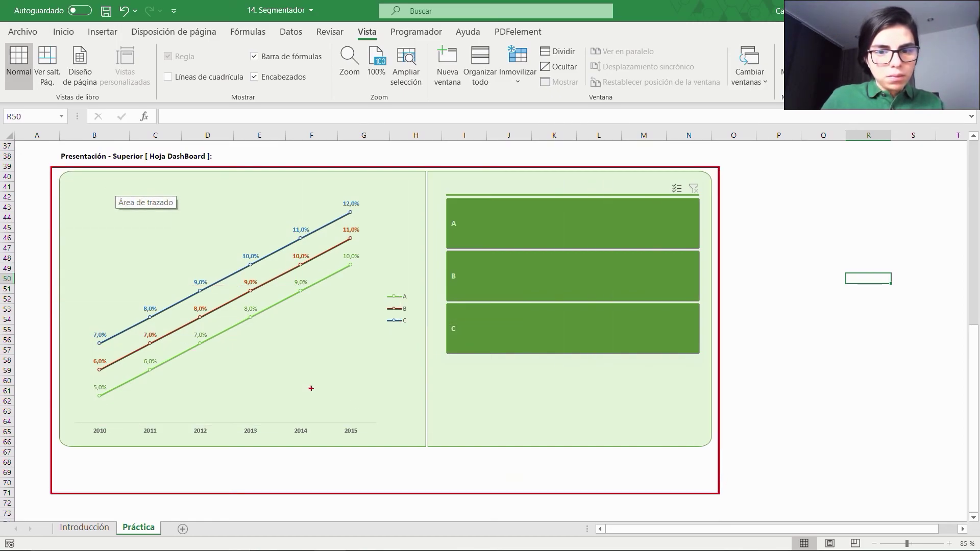
{"action": "key", "text": "Escape"}
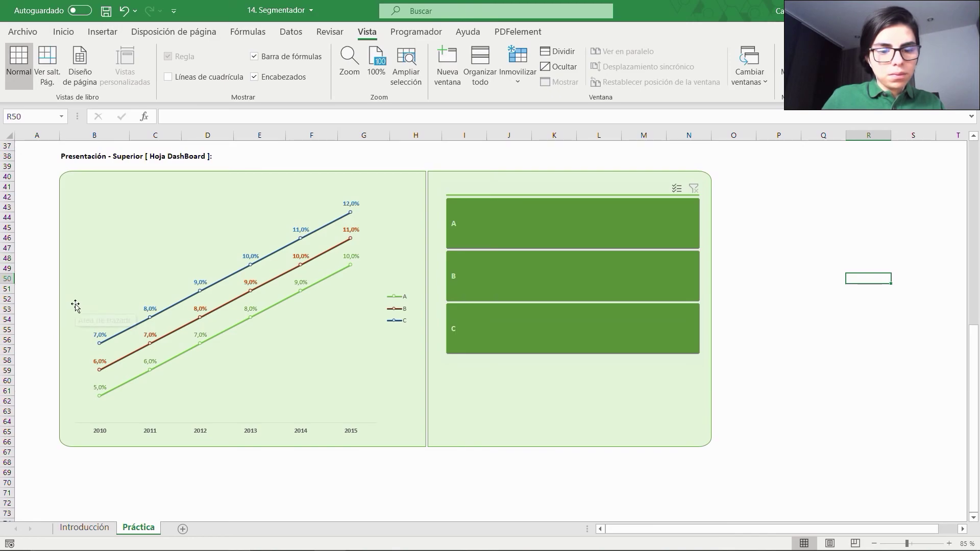